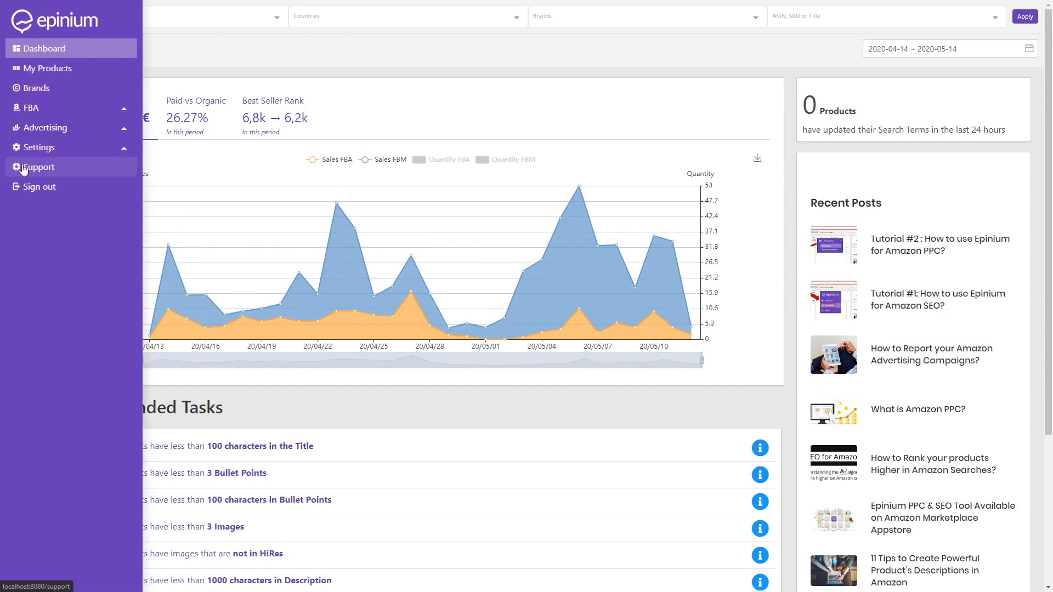
# Open the Amazon connections settings and start a Seller Central connection for the Europe marketplace
pyautogui.click(35, 155)
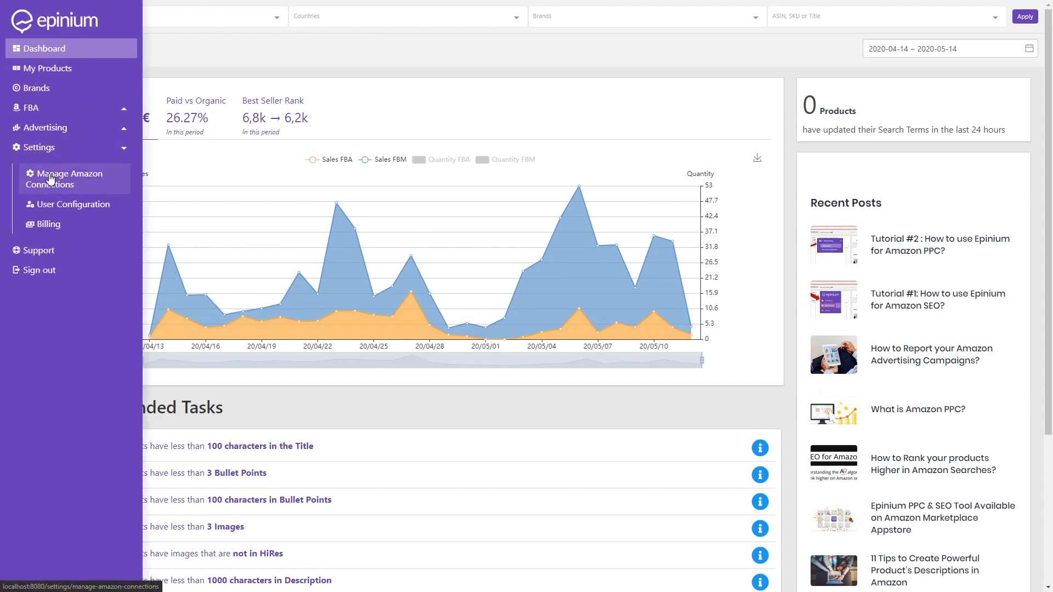
pyautogui.click(50, 178)
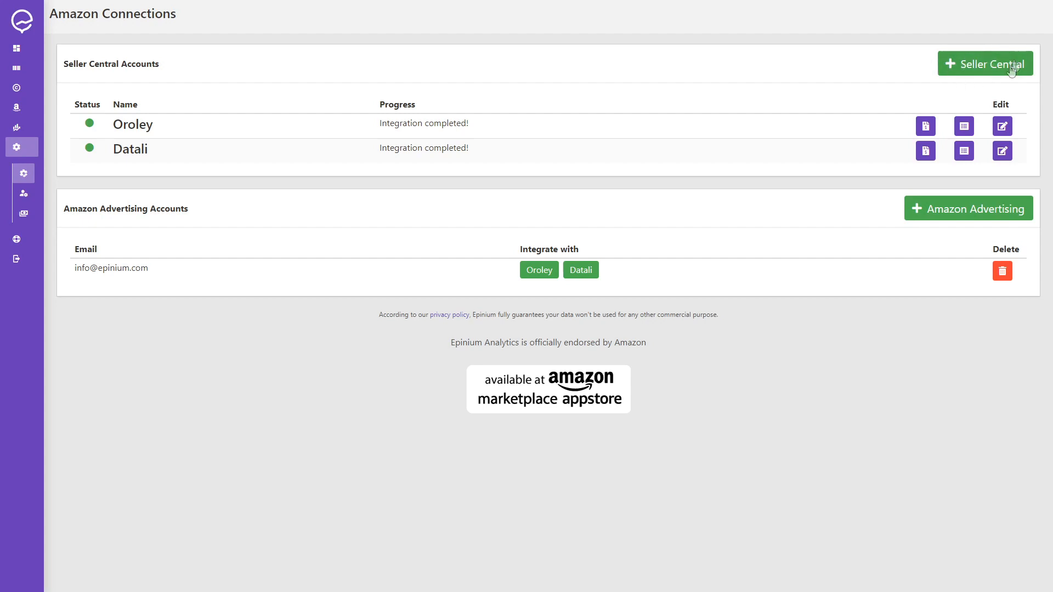
pyautogui.click(980, 65)
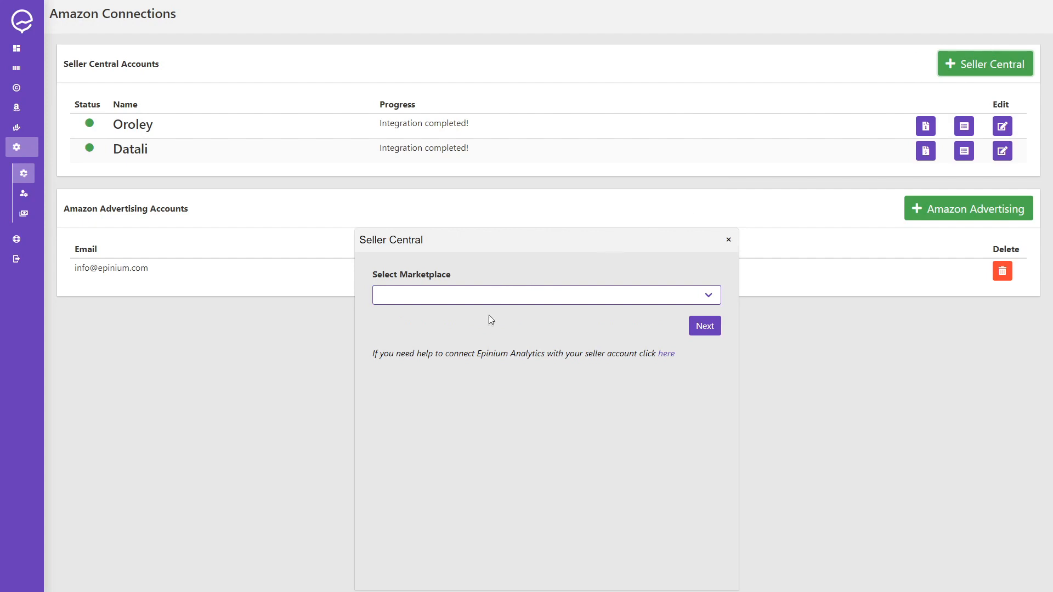
pyautogui.click(494, 297)
pyautogui.click(483, 335)
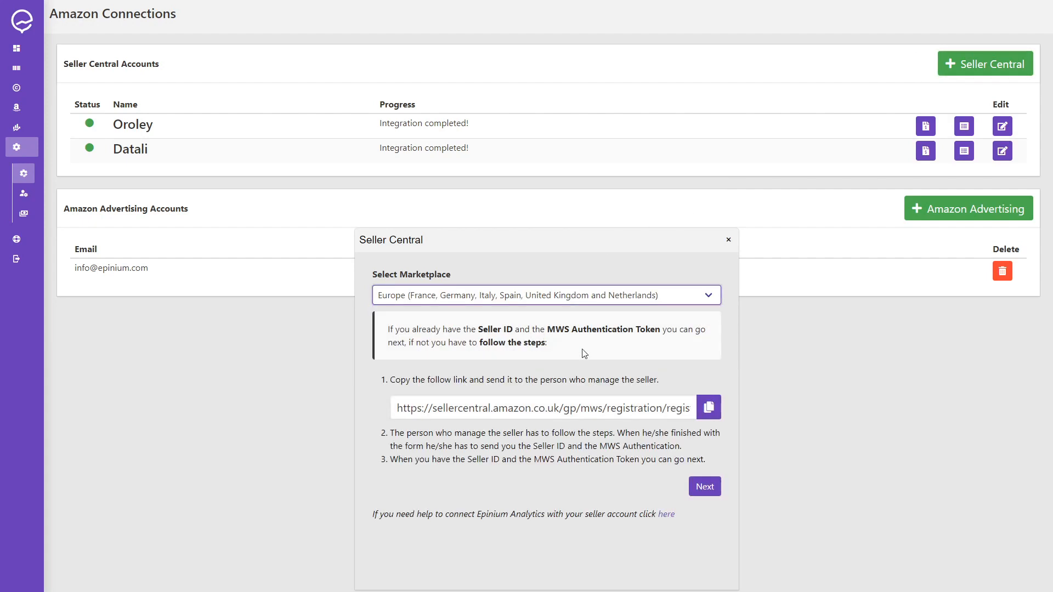
# Select the registration link, continue to the seller credentials form, name the connection test, and dismiss the form without connecting
pyautogui.click(580, 411)
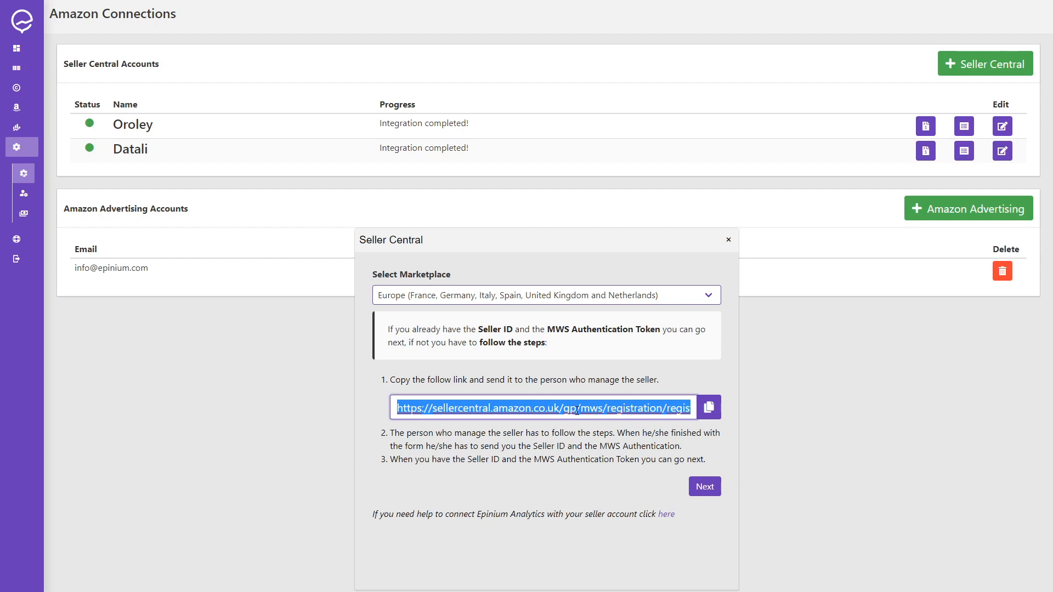
pyautogui.click(703, 487)
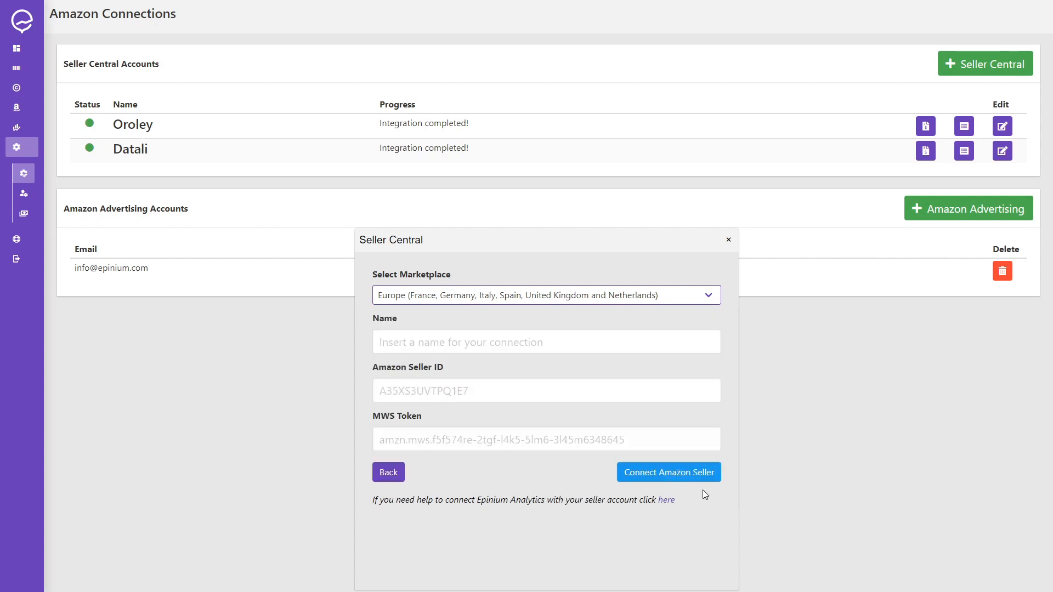
pyautogui.click(575, 345)
pyautogui.write('test')
pyautogui.click(537, 420)
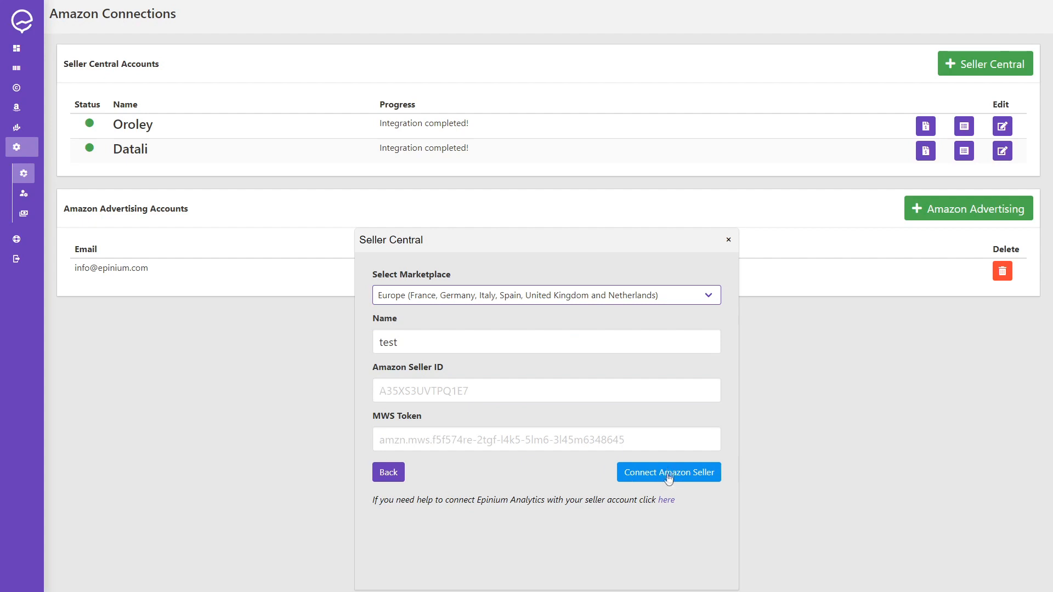
pyautogui.click(729, 240)
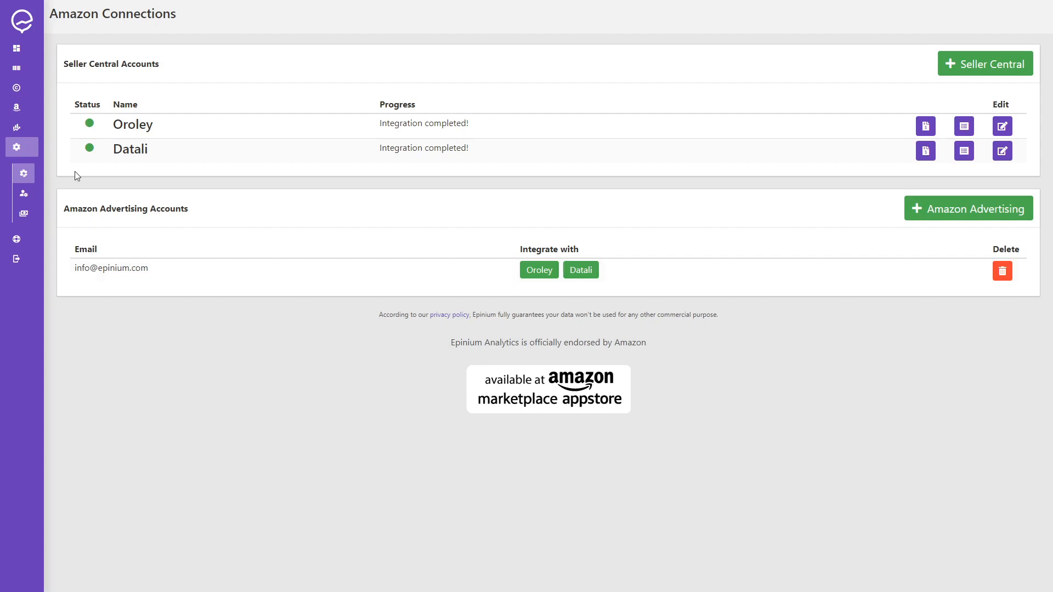
# On the dashboard's Sales chart, toggle the FBA and FBM sales series off and on, and show Quantity FBA and Quantity FBM
pyautogui.moveTo(47, 146)
pyautogui.click(41, 128)
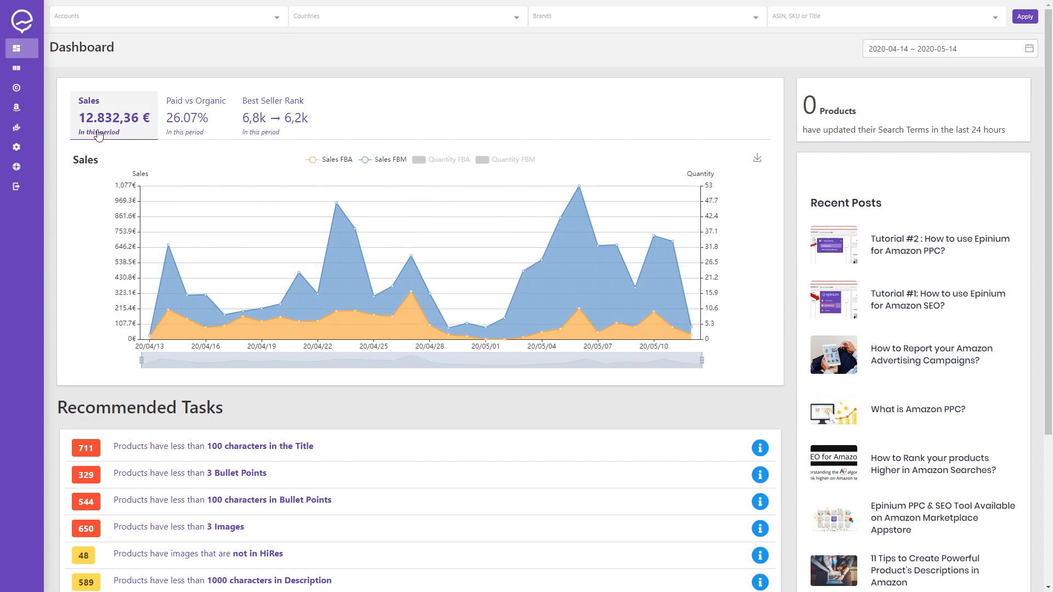
pyautogui.click(323, 160)
pyautogui.click(324, 160)
pyautogui.click(369, 160)
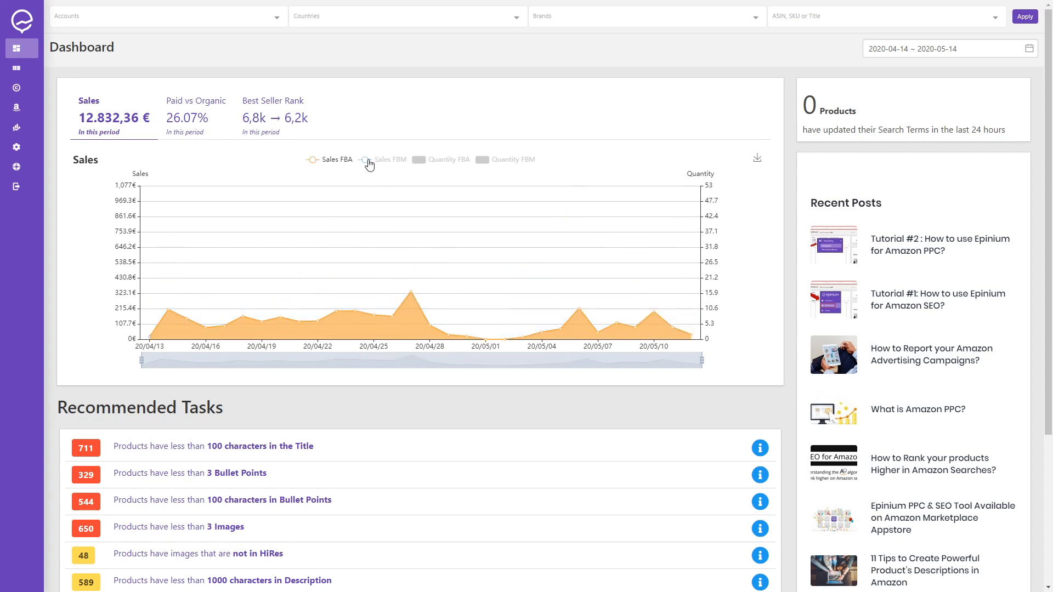
pyautogui.click(369, 162)
pyautogui.click(422, 160)
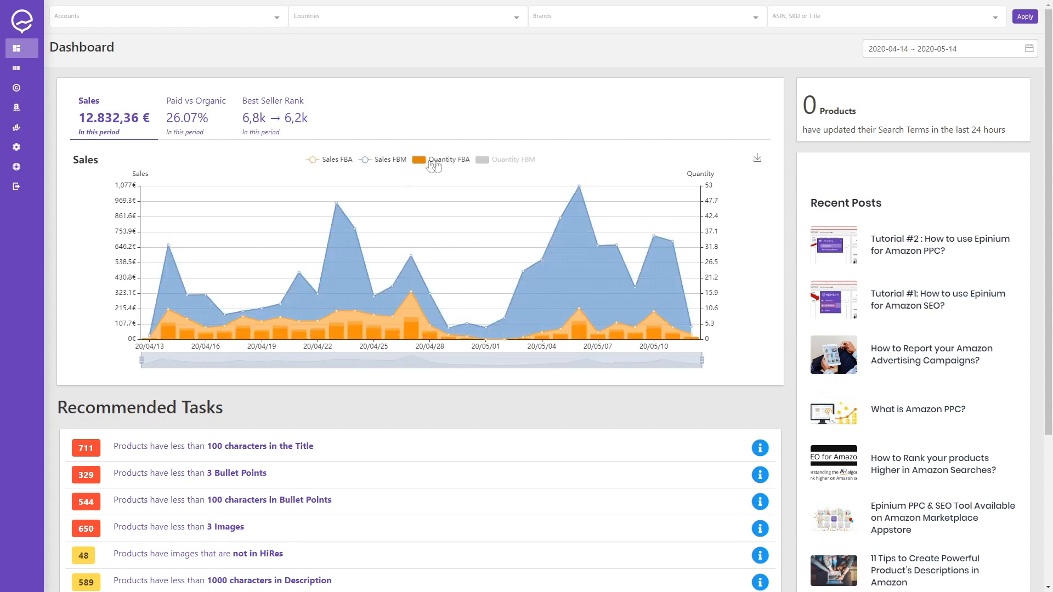
pyautogui.click(484, 161)
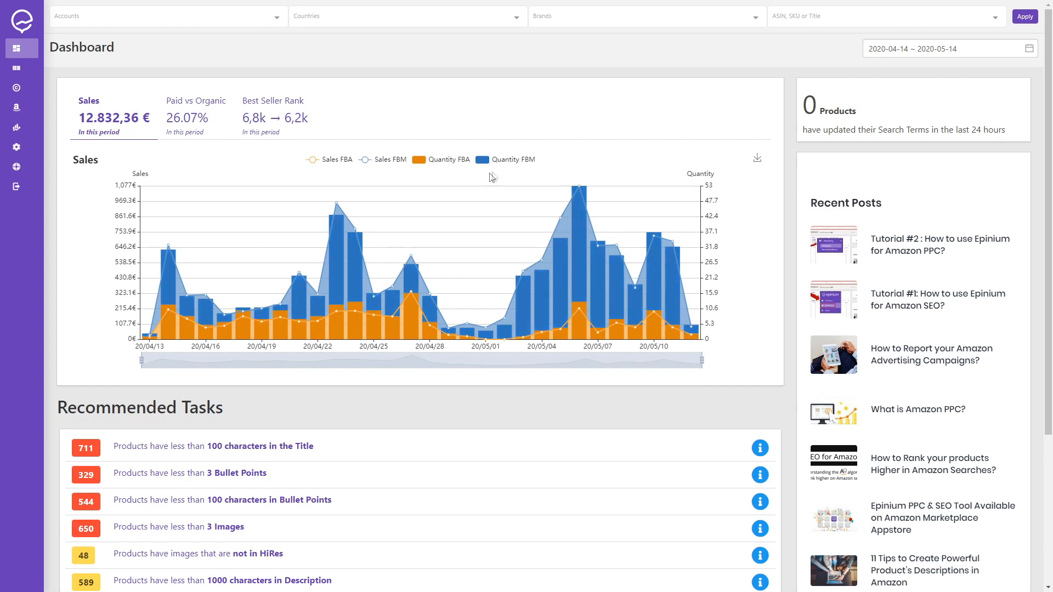
pyautogui.moveTo(300, 289)
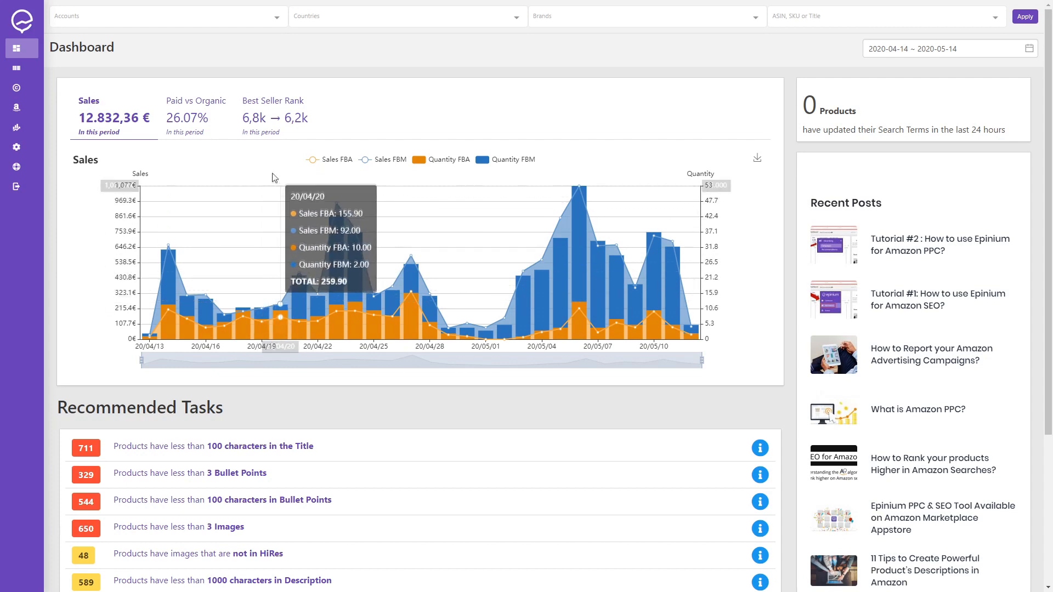
# Show the Paid vs Organic chart with only Marketing Sales, Marketing Sales Trending and Organic Sales Trending displayed
pyautogui.click(182, 121)
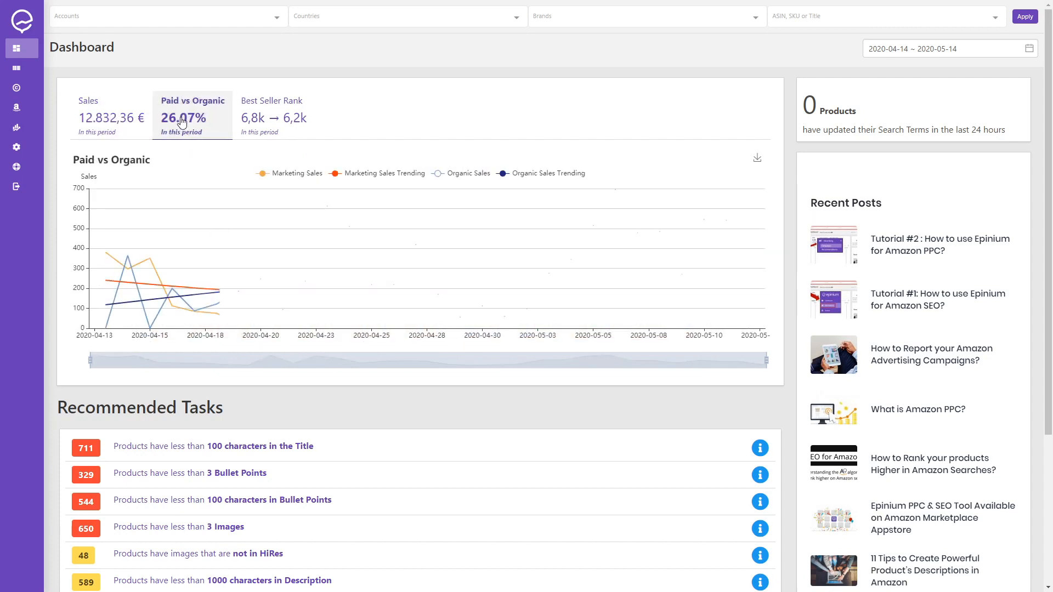
pyautogui.click(264, 175)
pyautogui.click(336, 176)
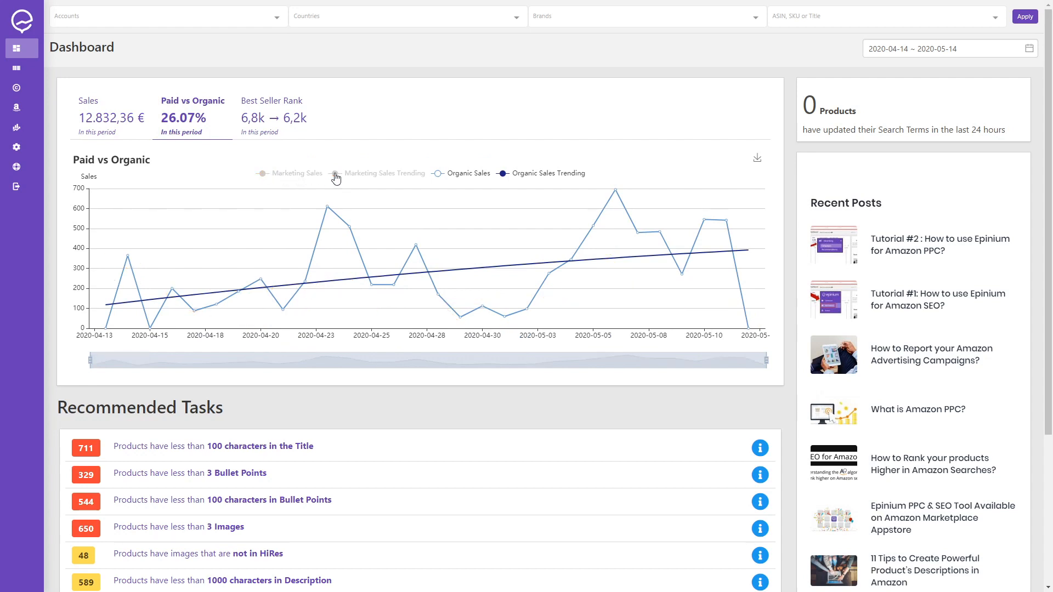
pyautogui.click(343, 176)
pyautogui.click(438, 175)
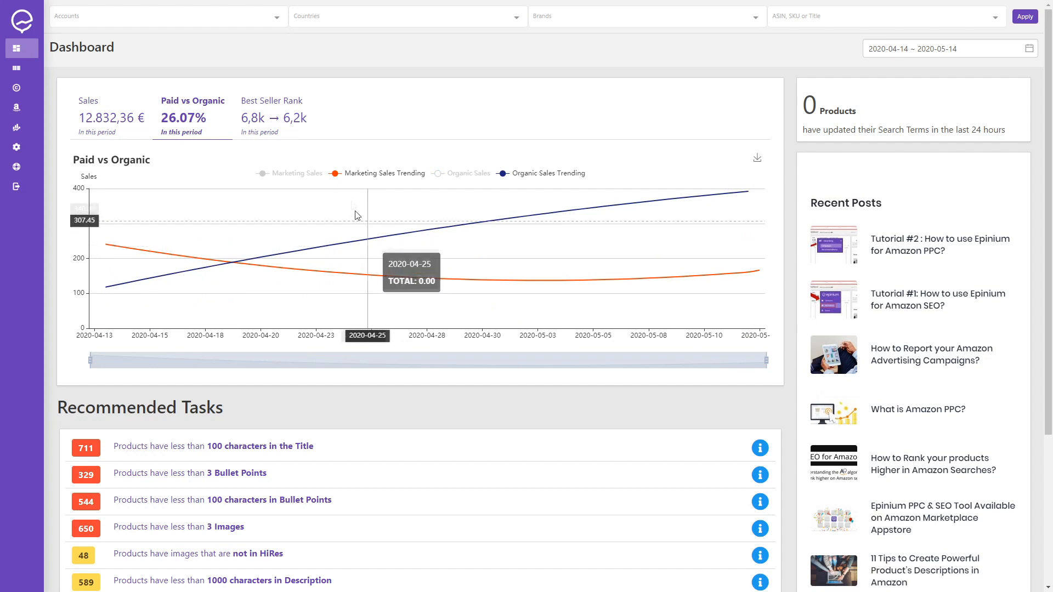
pyautogui.click(282, 177)
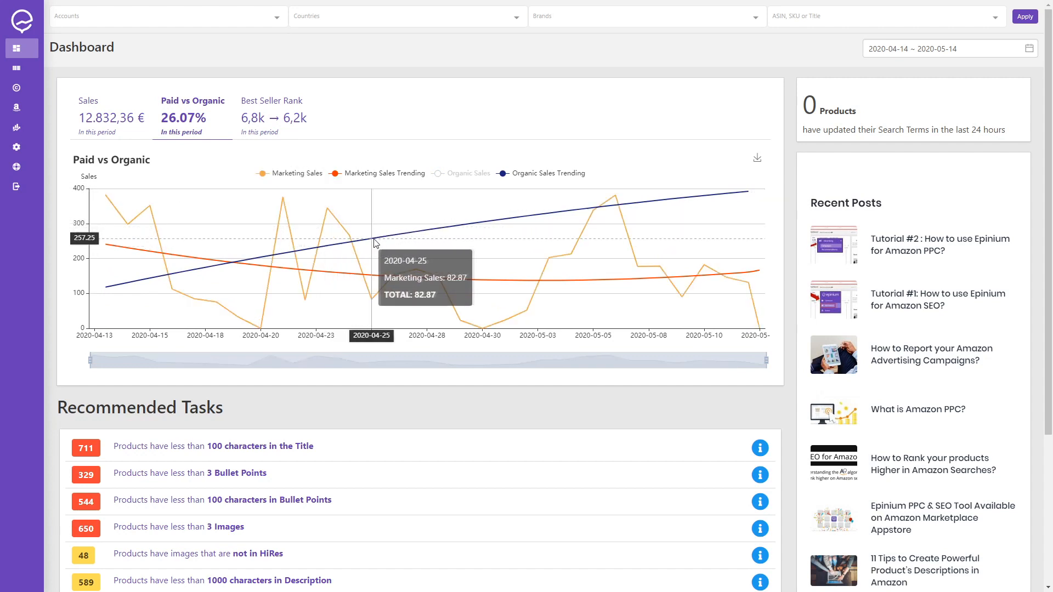
# Show the Best Seller Rank chart and hide the Germany, France and Spain series
pyautogui.click(247, 111)
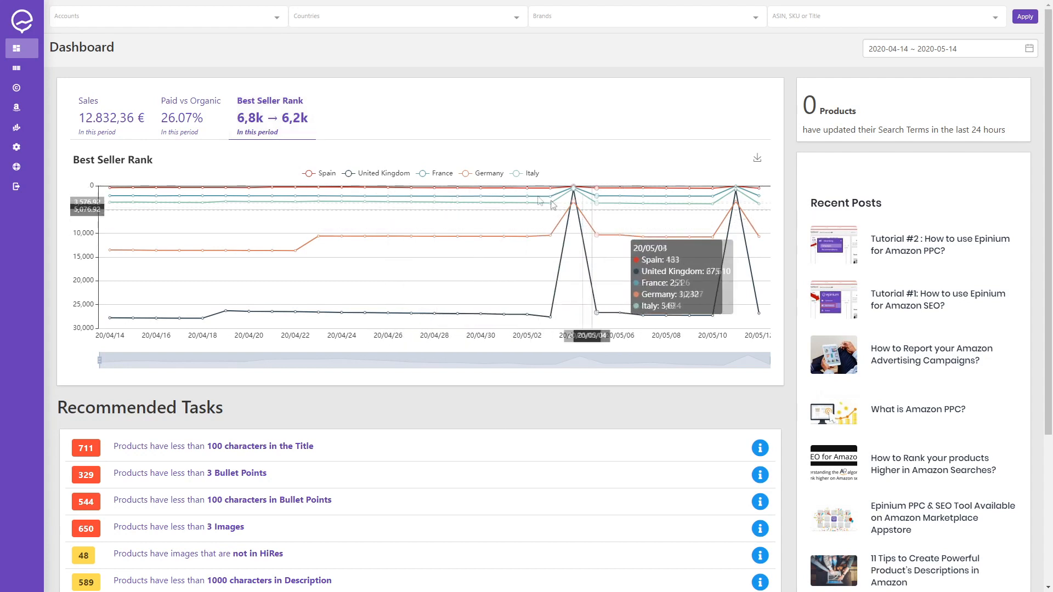
pyautogui.click(486, 173)
pyautogui.click(429, 175)
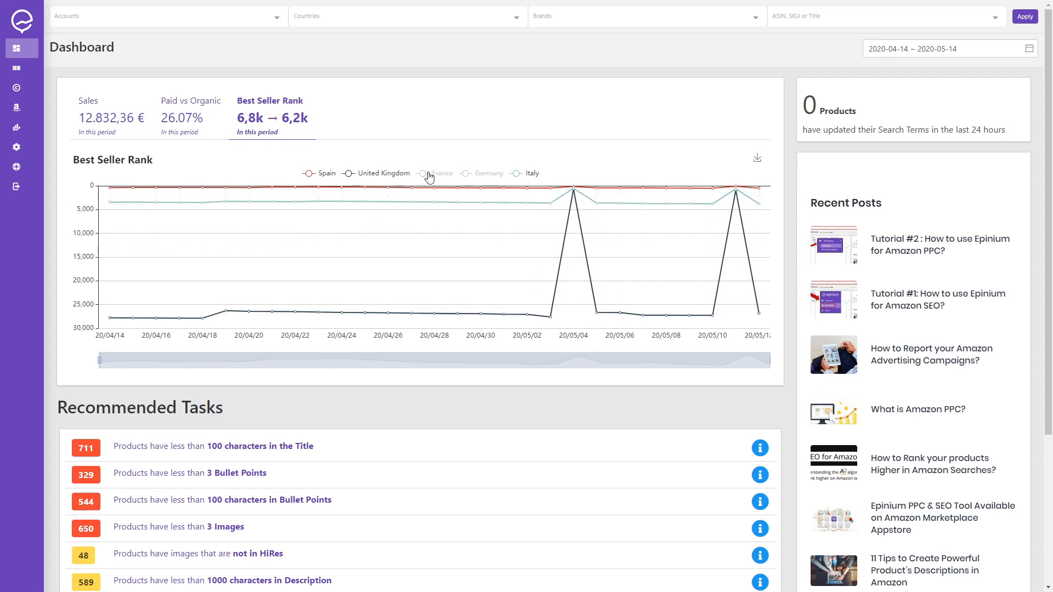
pyautogui.click(328, 174)
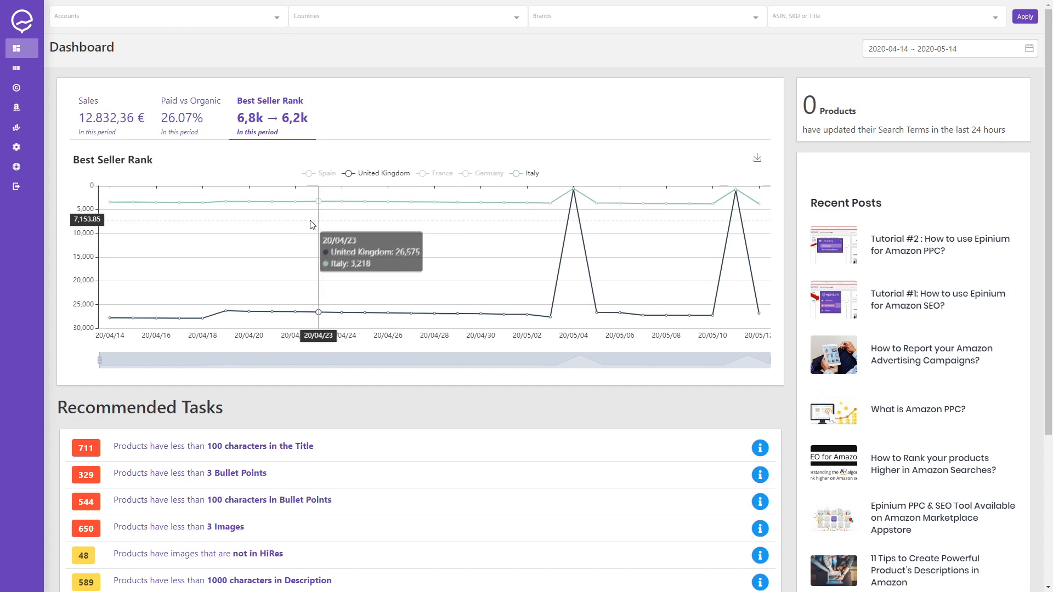
# Filter the dashboard by the Oroley account, the amazon.es marketplace, the Oroley brand and product B078XC3CQ8
pyautogui.click(239, 19)
pyautogui.click(218, 38)
pyautogui.click(307, 18)
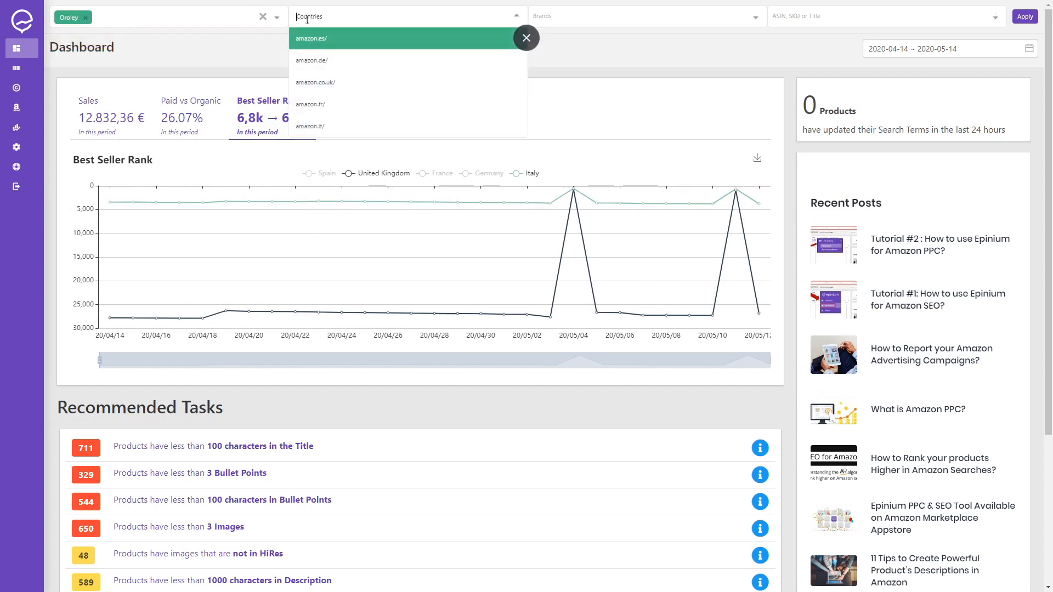
pyautogui.click(309, 38)
pyautogui.click(655, 21)
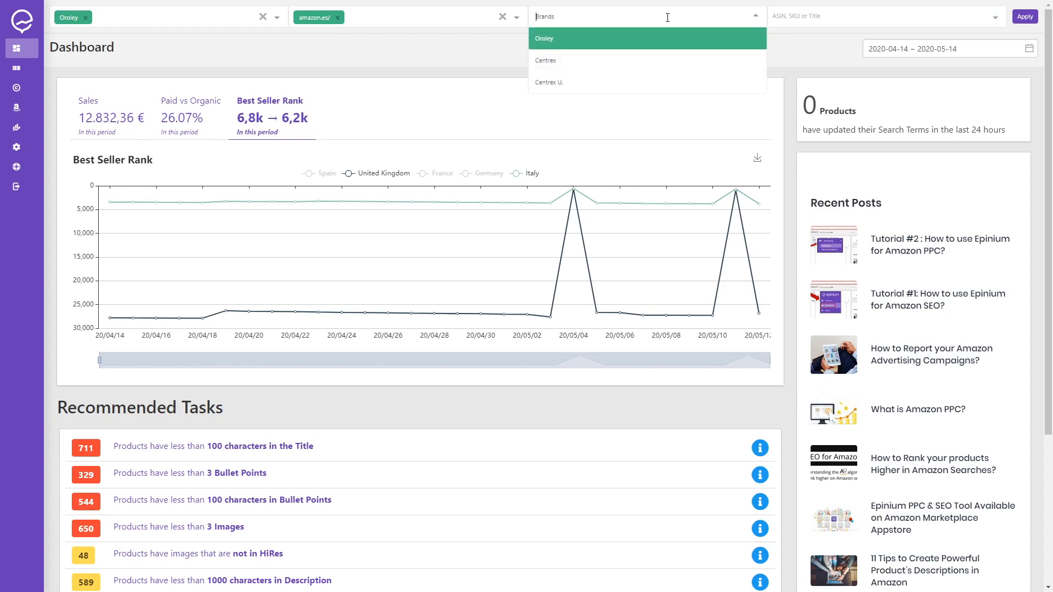
pyautogui.click(642, 46)
pyautogui.click(795, 23)
pyautogui.click(806, 60)
pyautogui.click(1026, 17)
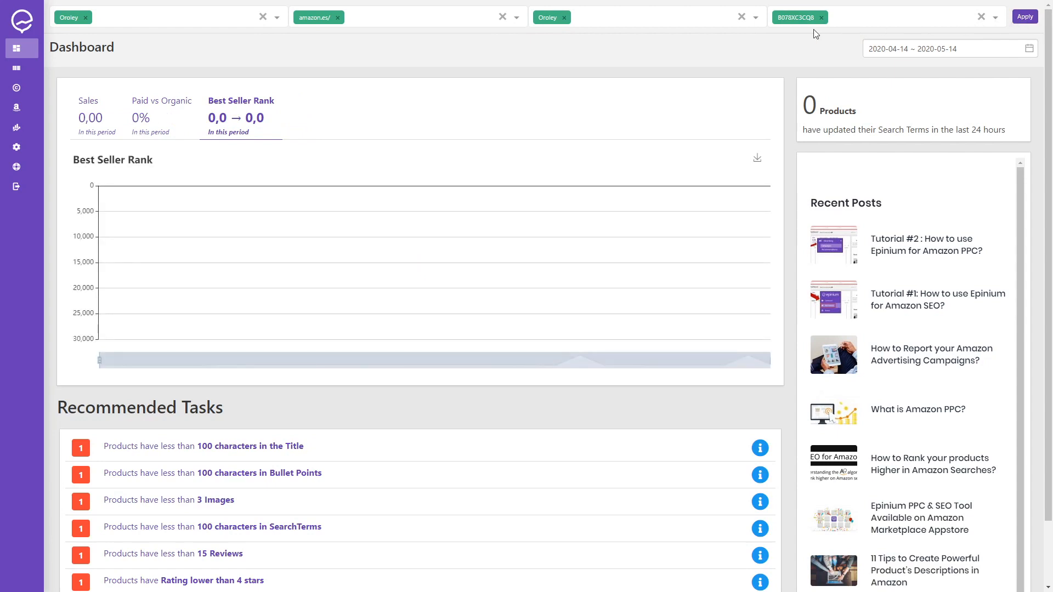
# Remove the product from the dashboard filter and reapply the account, country and brand filters
pyautogui.click(821, 18)
pyautogui.click(1023, 17)
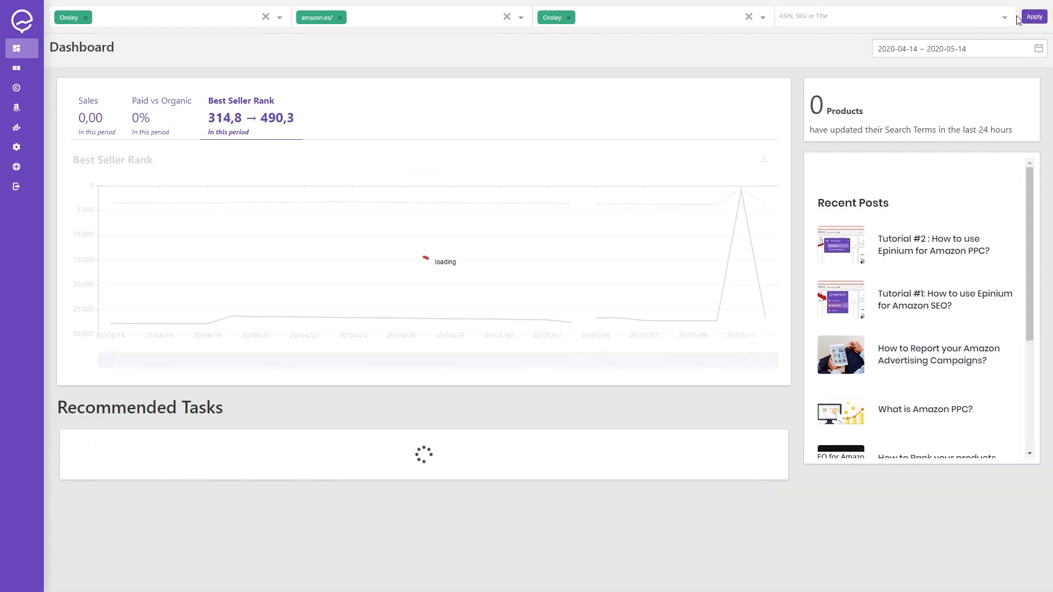
pyautogui.moveTo(843, 127)
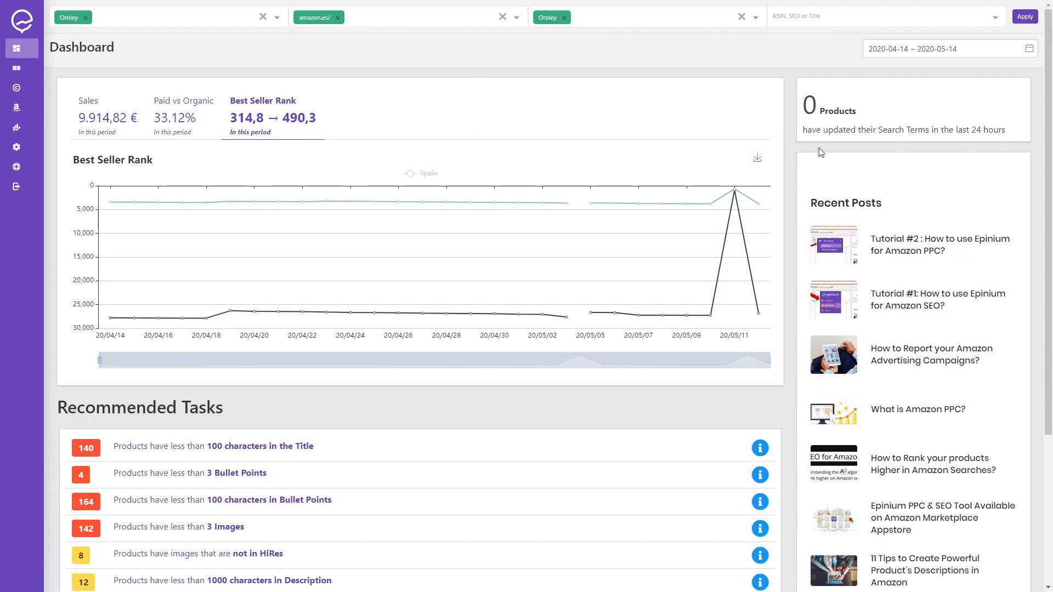
# View the recommended task's product list for products with less than 3 bullet points and return to the dashboard
pyautogui.scroll(-4, 788, 203)
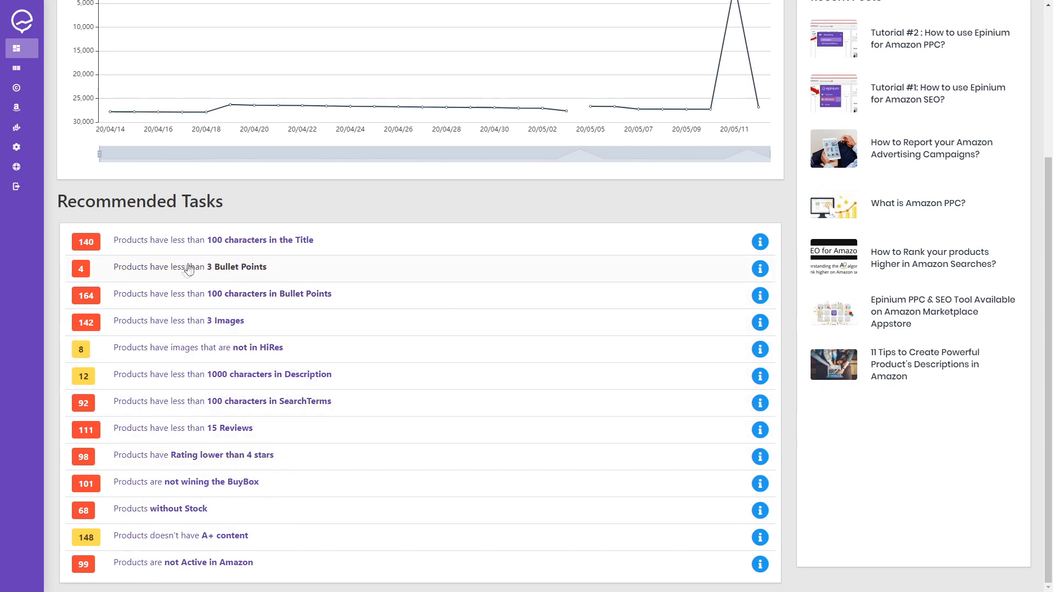
pyautogui.click(175, 275)
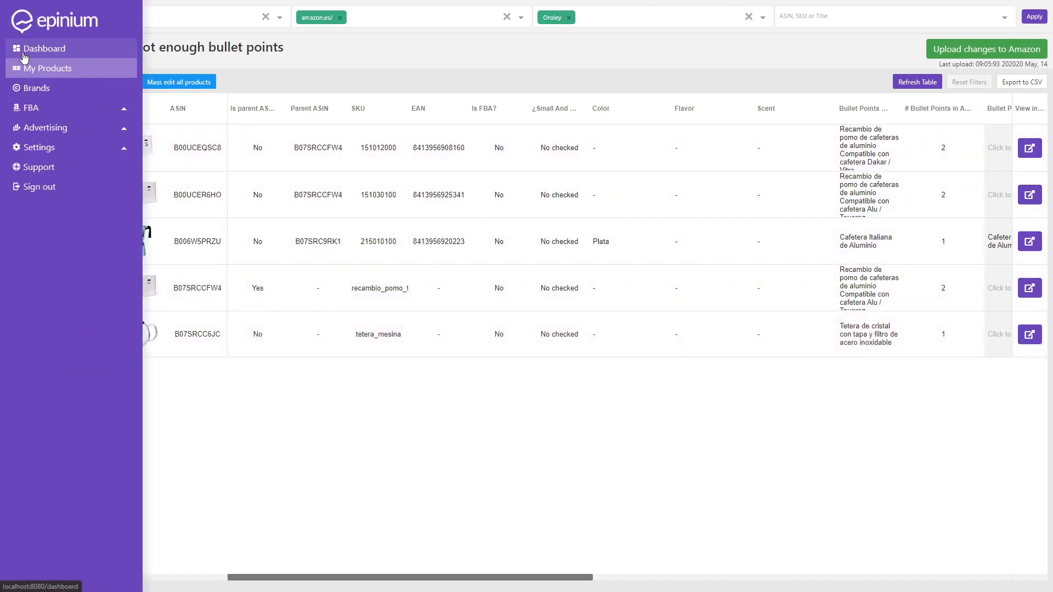
pyautogui.click(23, 50)
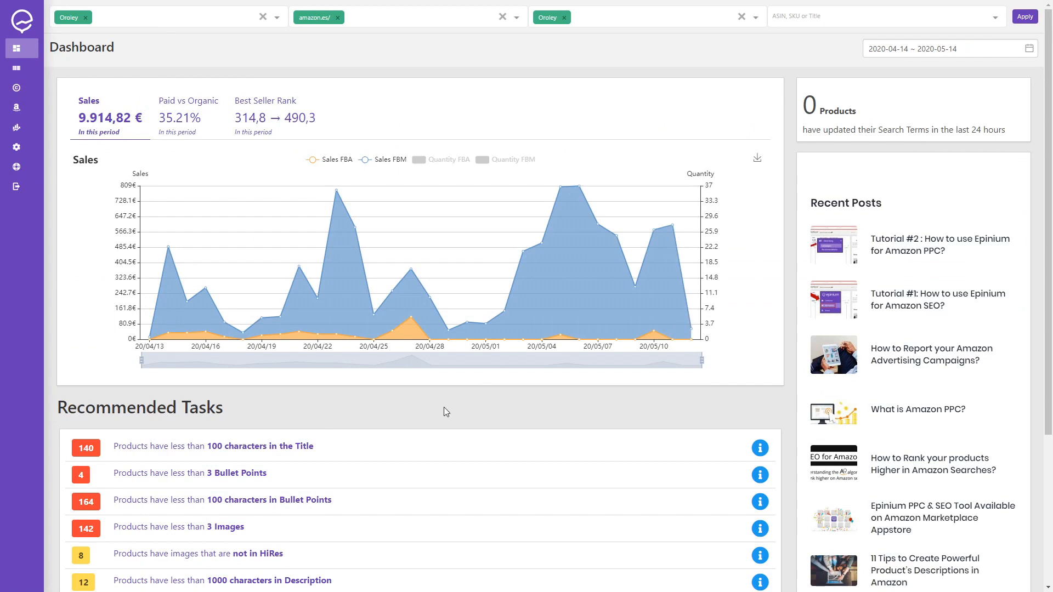
# Read the explanations of the recommended tasks for title length, number of bullet points and bullet point length
pyautogui.moveTo(761, 450)
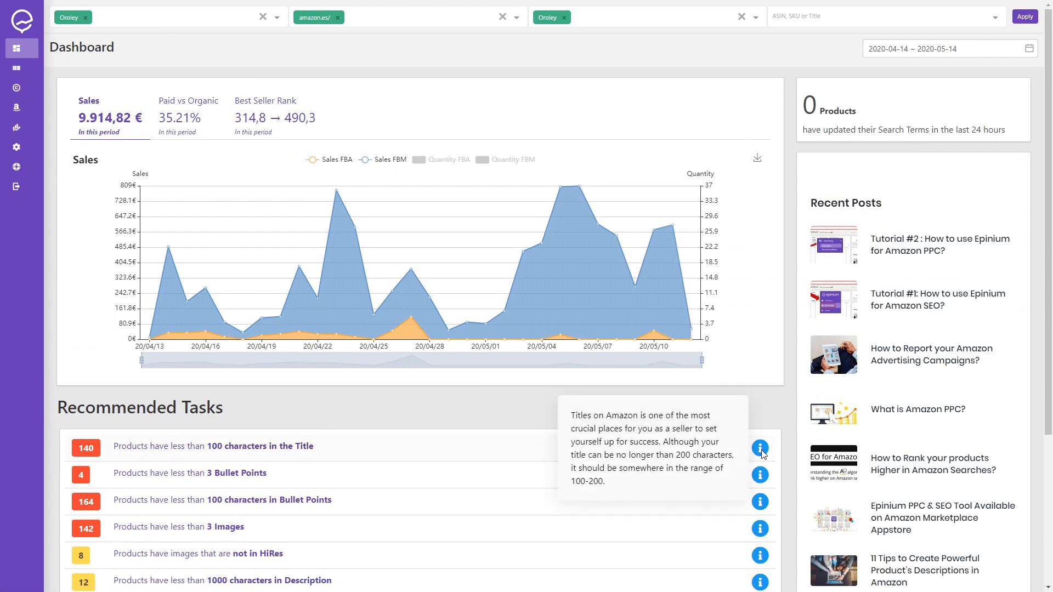
pyautogui.moveTo(764, 478)
pyautogui.moveTo(761, 510)
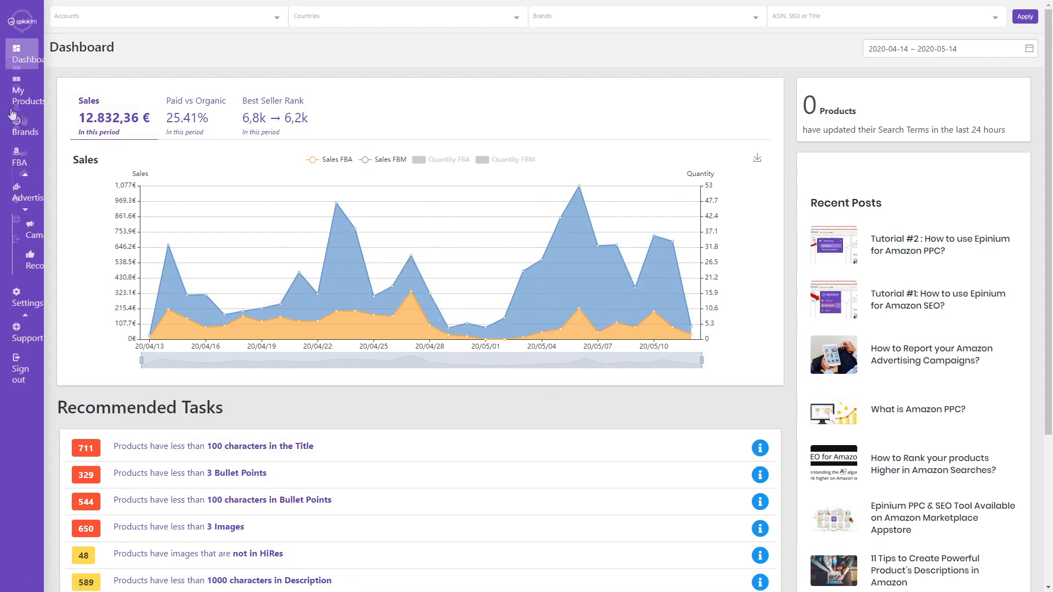
# Open the advertising campaigns overview and look through the campaign list
pyautogui.moveTo(23, 118)
pyautogui.click(52, 159)
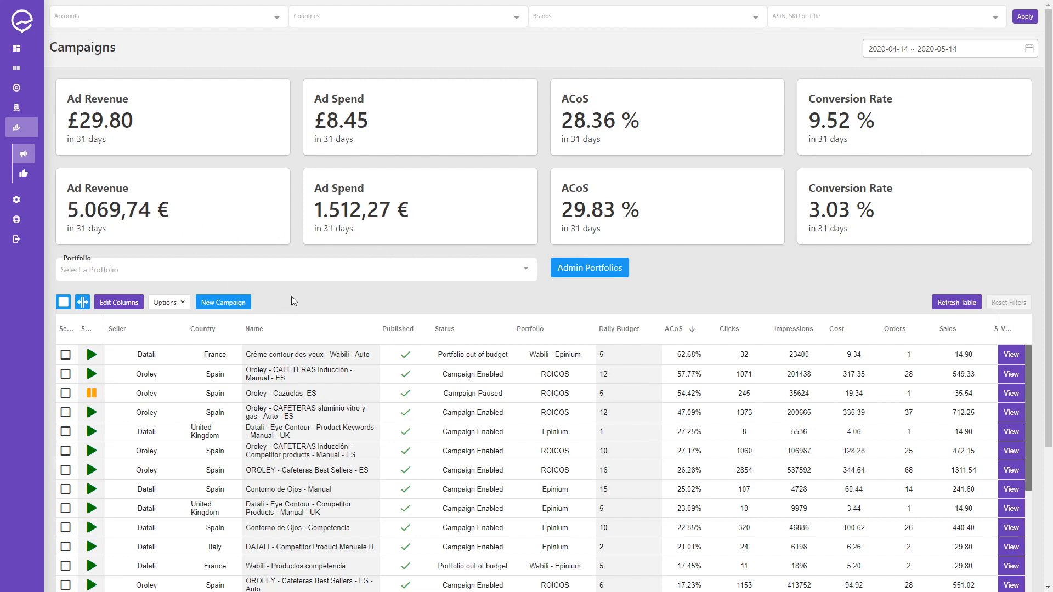
pyautogui.scroll(-4, 209, 423)
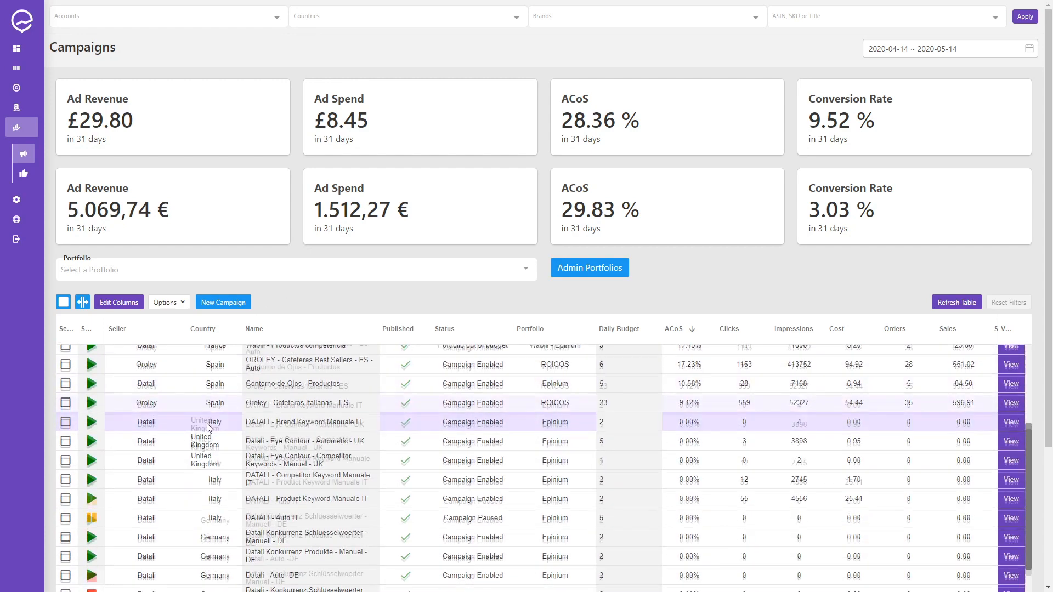
pyautogui.scroll(-3, 209, 428)
pyautogui.scroll(3, 208, 428)
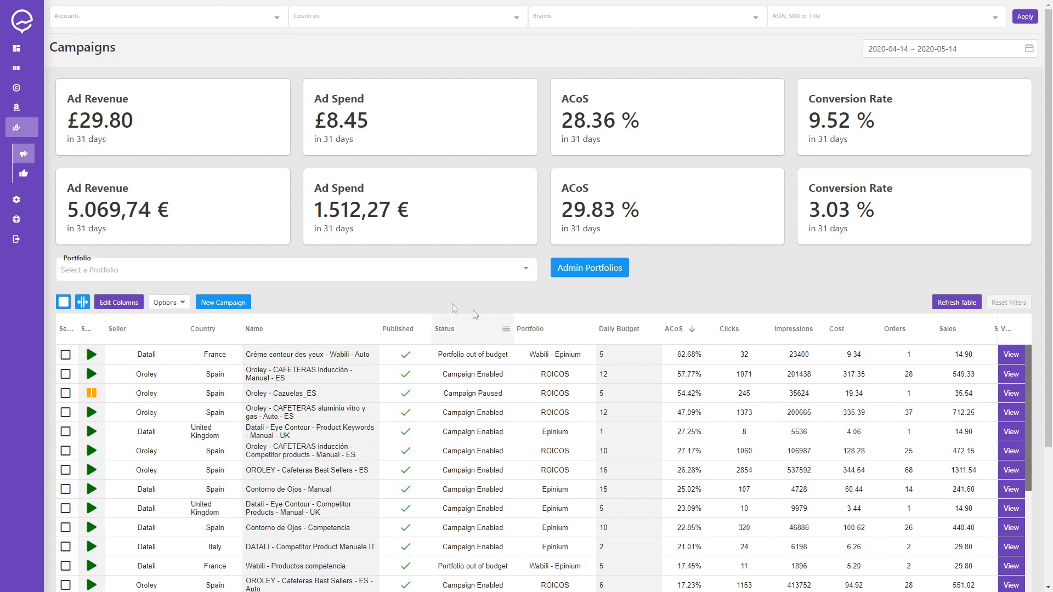
# Start a new campaign named "coffe" for seller Oroley on the amazon.es/ marketplace
pyautogui.click(224, 303)
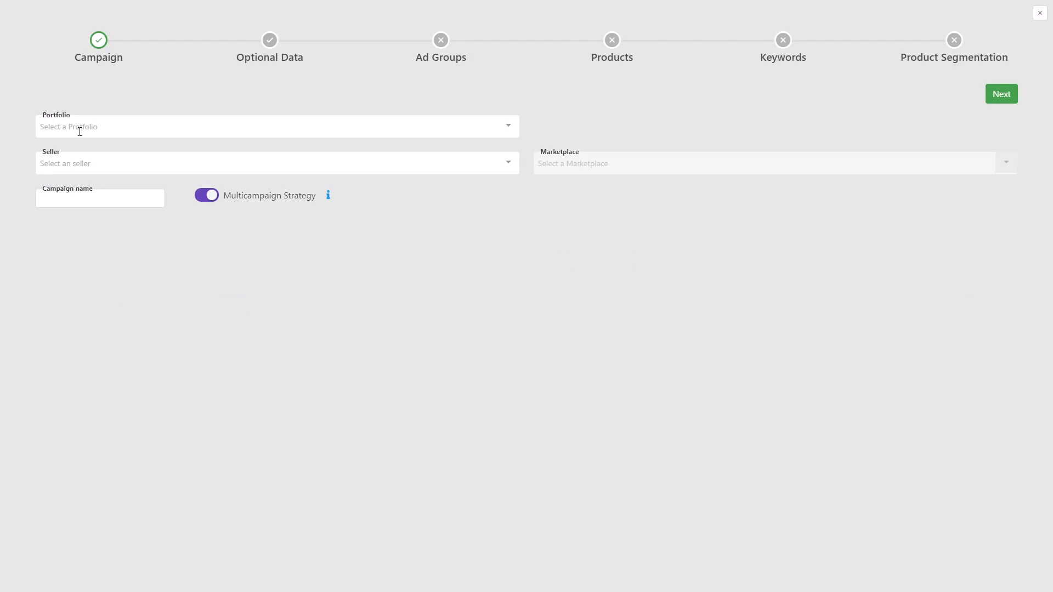
pyautogui.click(192, 168)
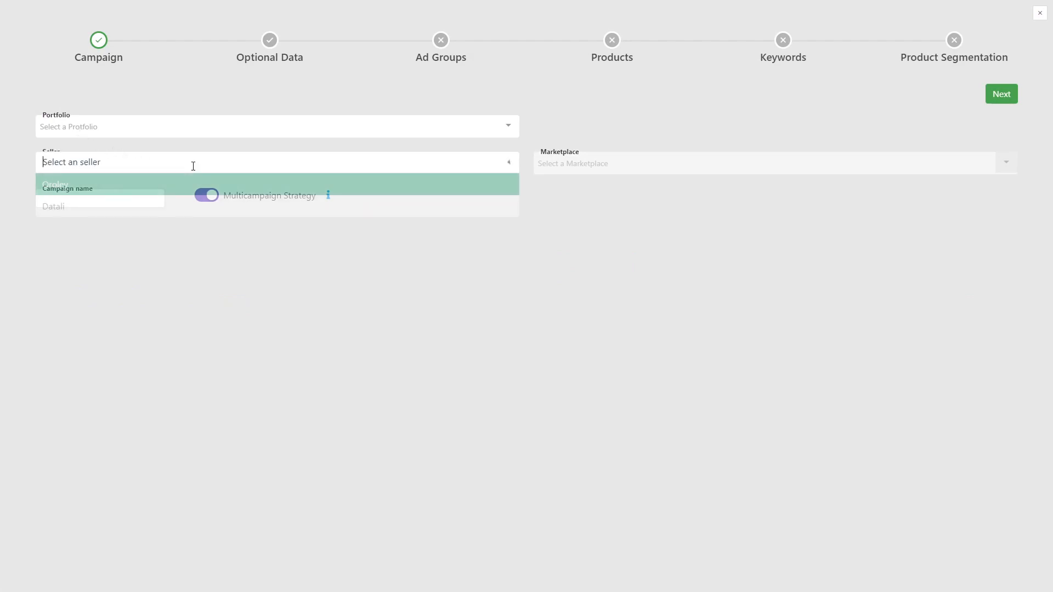
pyautogui.click(175, 188)
pyautogui.click(555, 162)
pyautogui.click(563, 186)
pyautogui.click(129, 201)
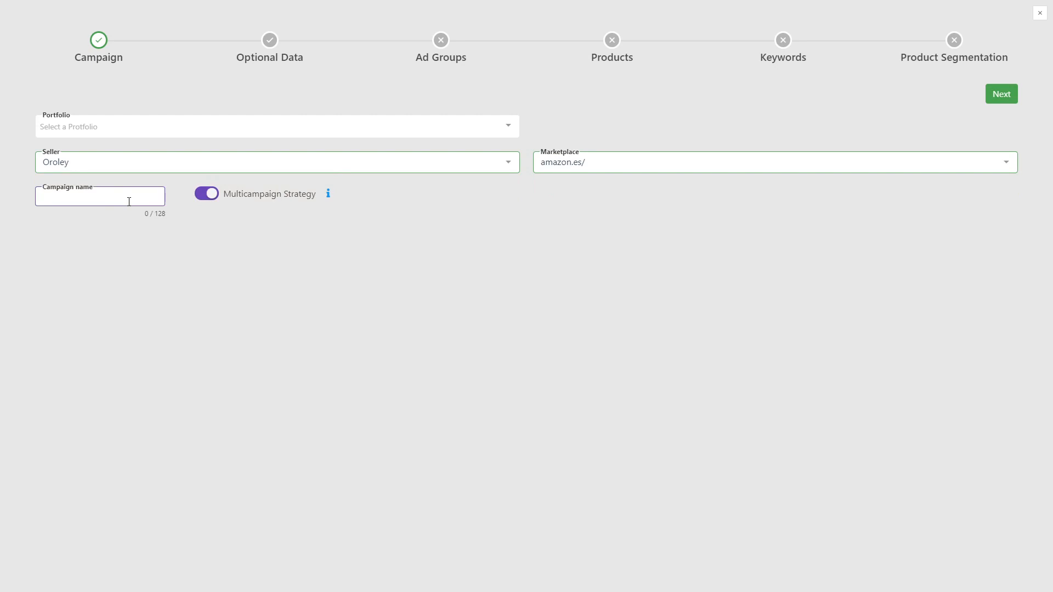
pyautogui.write('coffe')
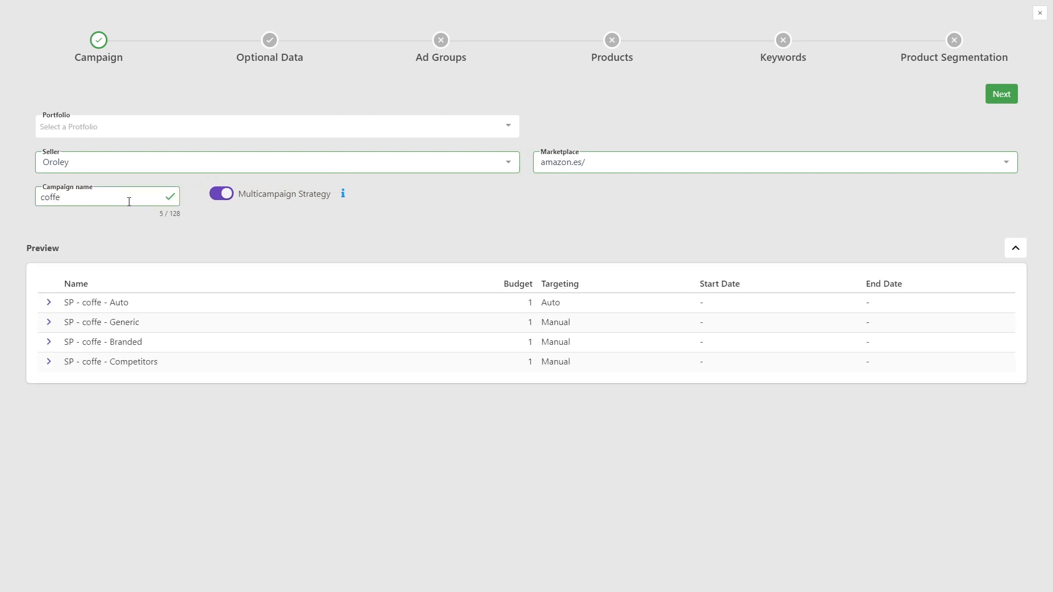
# Compare the campaign preview with Multicampaign Strategy off and on, and read the strategy's explanation
pyautogui.click(228, 198)
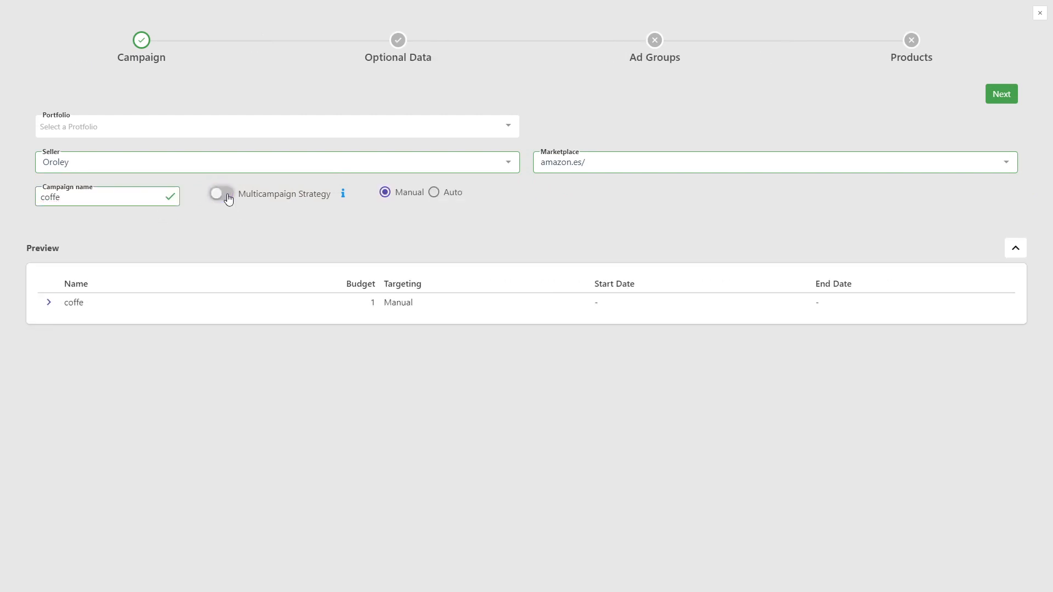
pyautogui.click(222, 195)
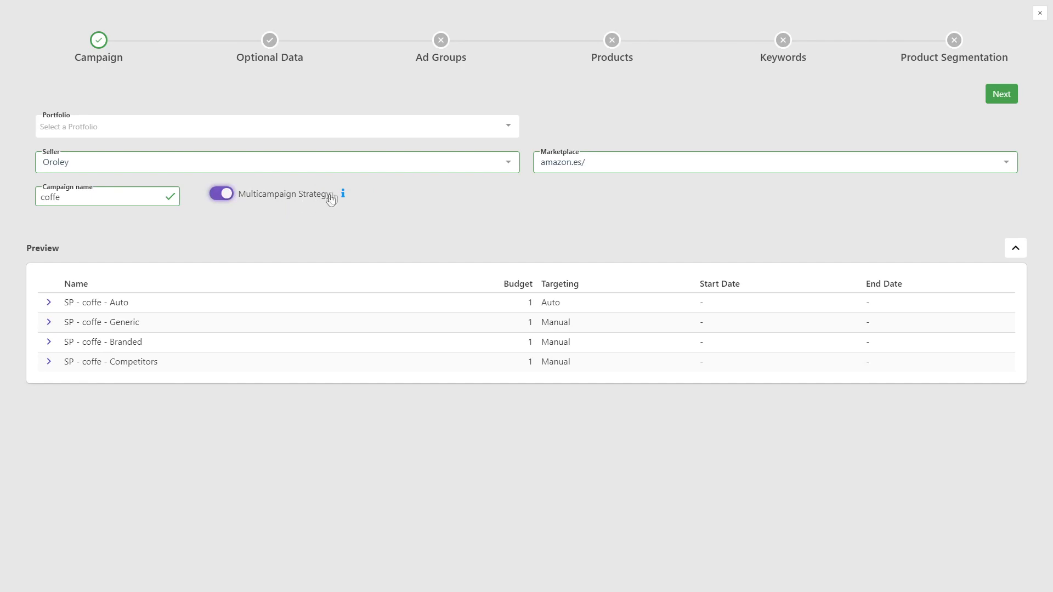
pyautogui.click(343, 194)
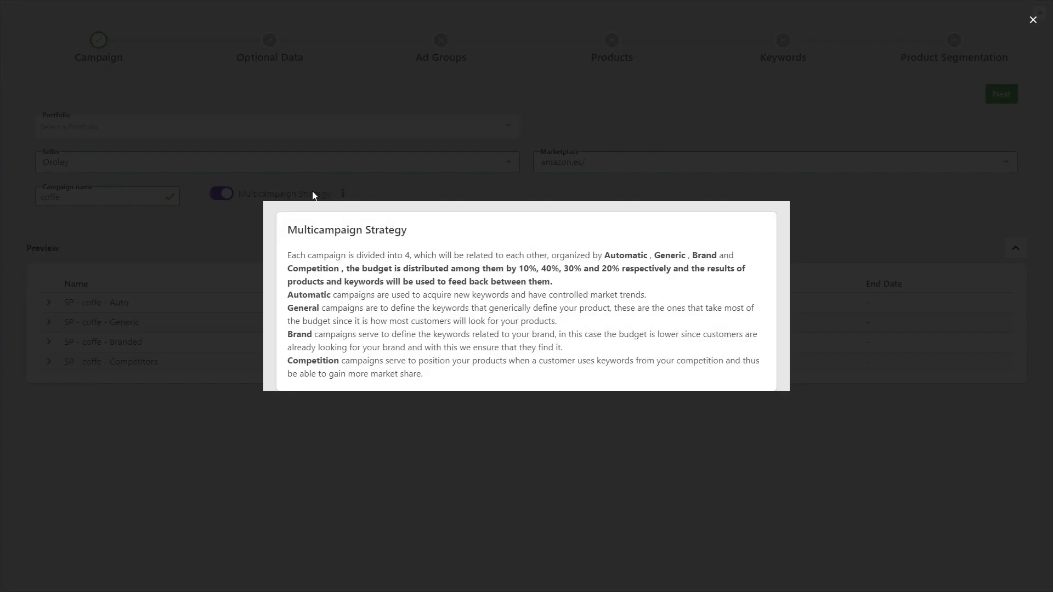
pyautogui.click(181, 306)
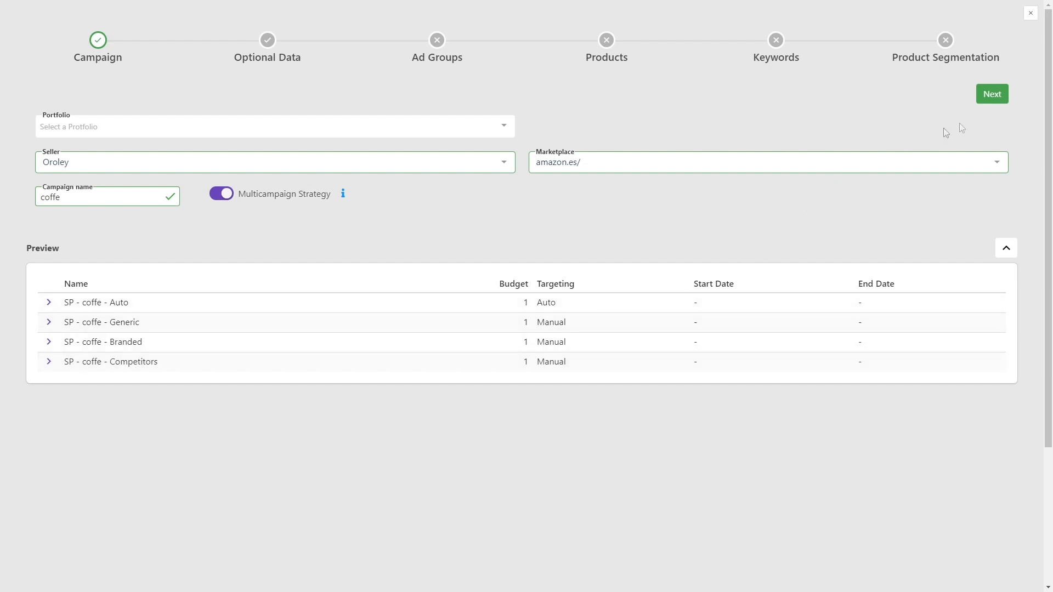
# Continue to the optional data and set the daily budget to 6
pyautogui.click(997, 103)
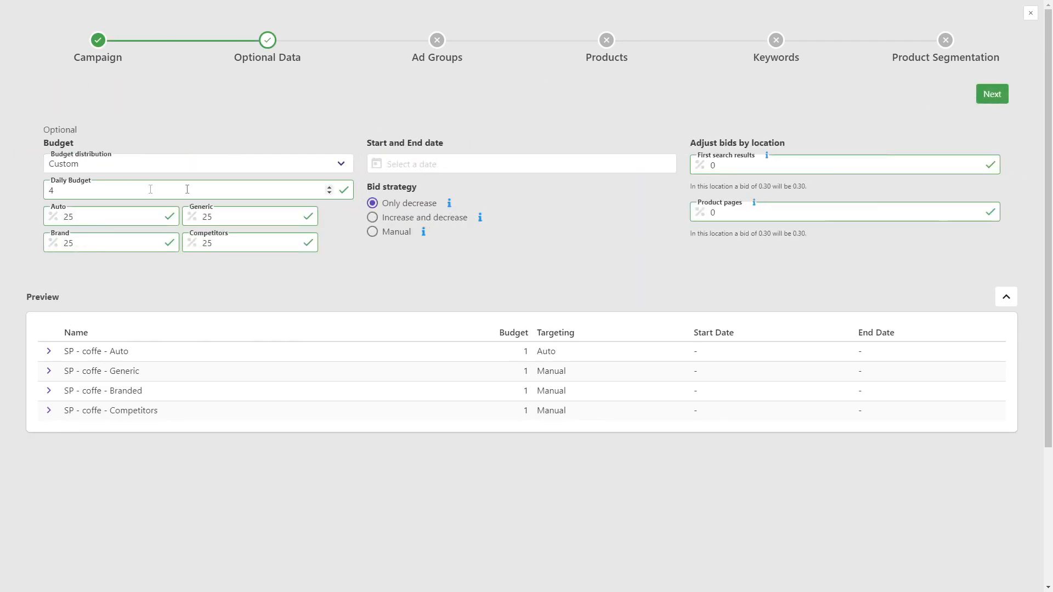
pyautogui.click(329, 187)
pyautogui.click(329, 188)
# Try custom budget shares of 40% for Auto and 10% for Generic
pyautogui.doubleClick(58, 213)
pyautogui.write('40')
pyautogui.press('Tab')
pyautogui.write('10')
# Try the New Brand budget distribution, and settle on Known Brand
pyautogui.click(171, 174)
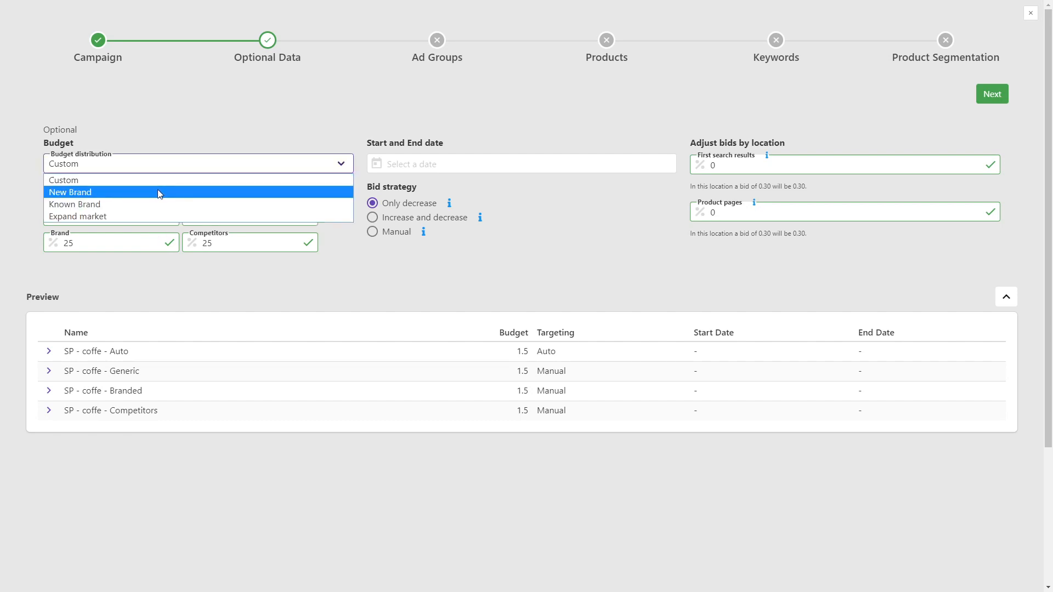
pyautogui.click(158, 191)
pyautogui.click(141, 167)
pyautogui.click(129, 203)
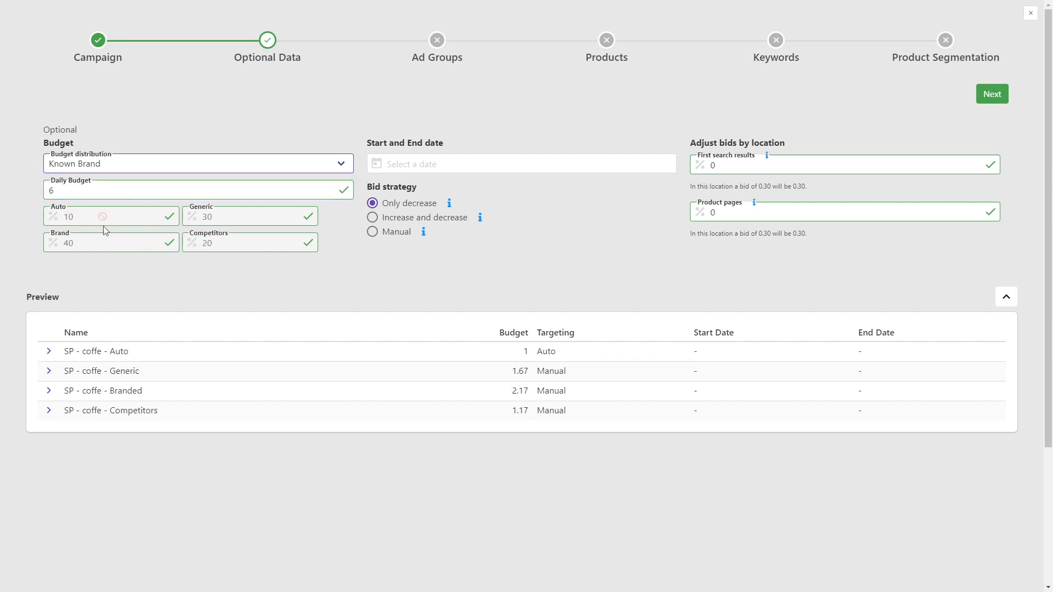
# Set the campaign to run from 15/5/2020 to 23/5/2020
pyautogui.click(413, 167)
pyautogui.click(475, 291)
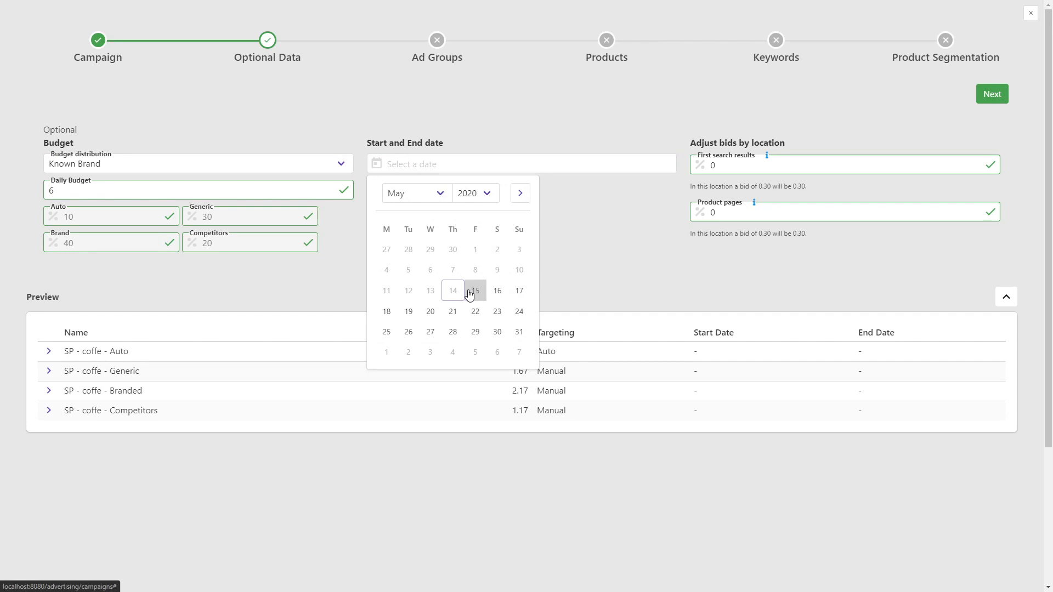
pyautogui.click(497, 311)
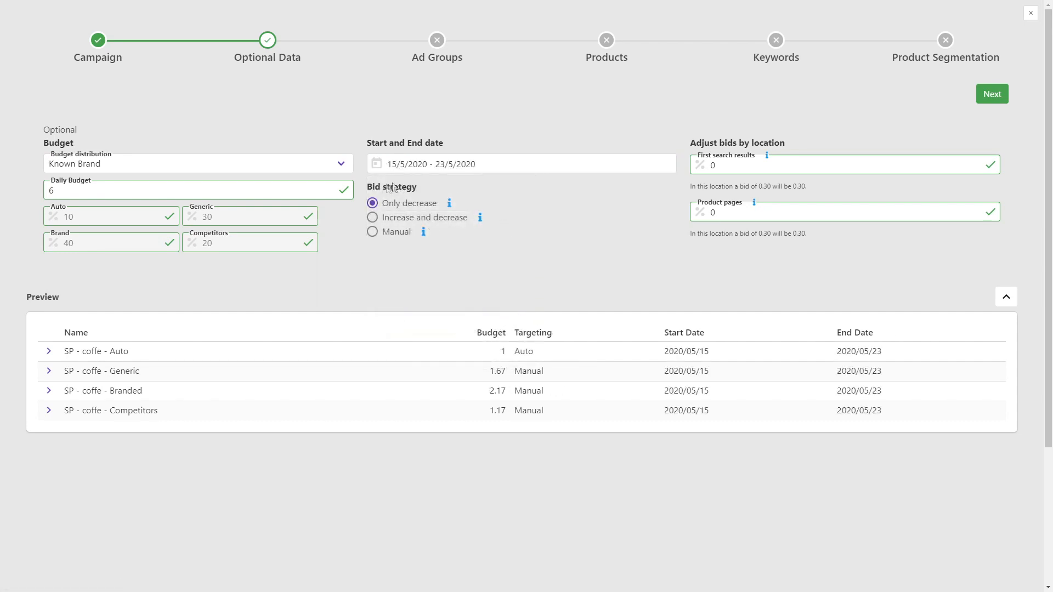
# Set the bid strategy to Manual after trying Increase and decrease, and continue to the ad groups
pyautogui.moveTo(394, 208)
pyautogui.click(374, 218)
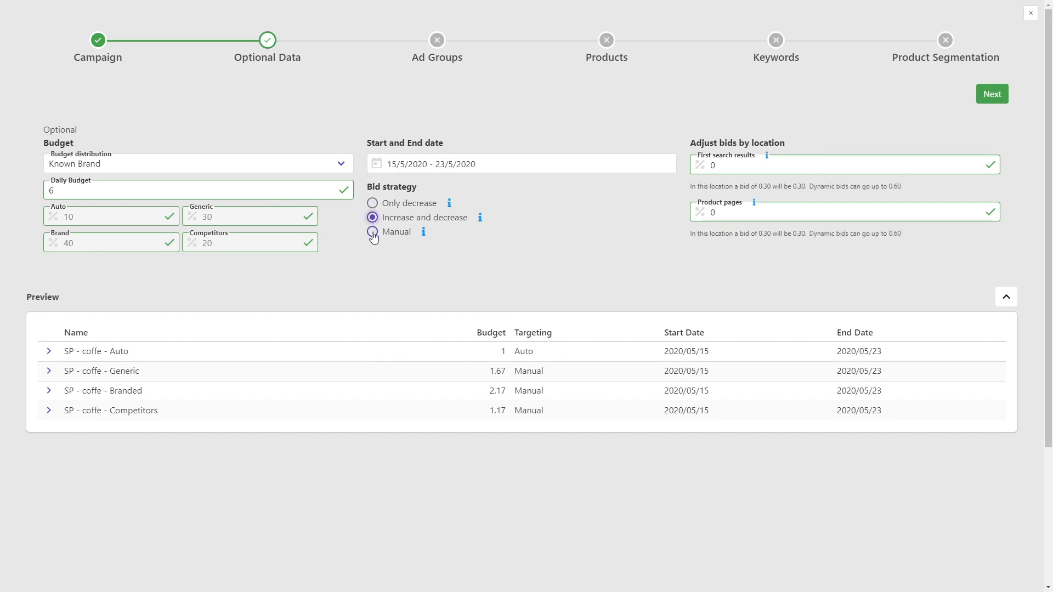
pyautogui.click(373, 233)
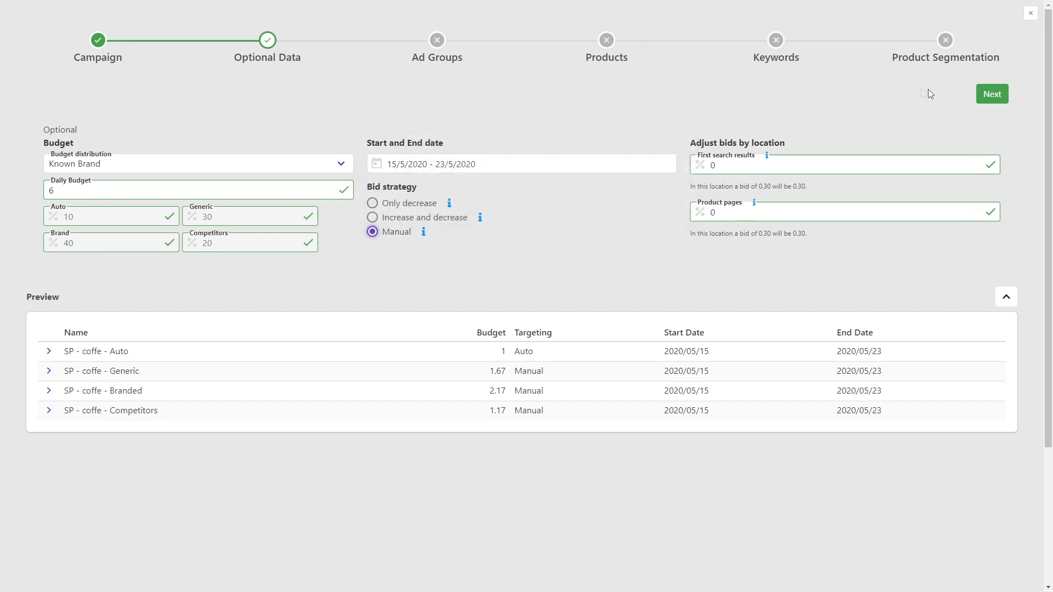
pyautogui.click(981, 98)
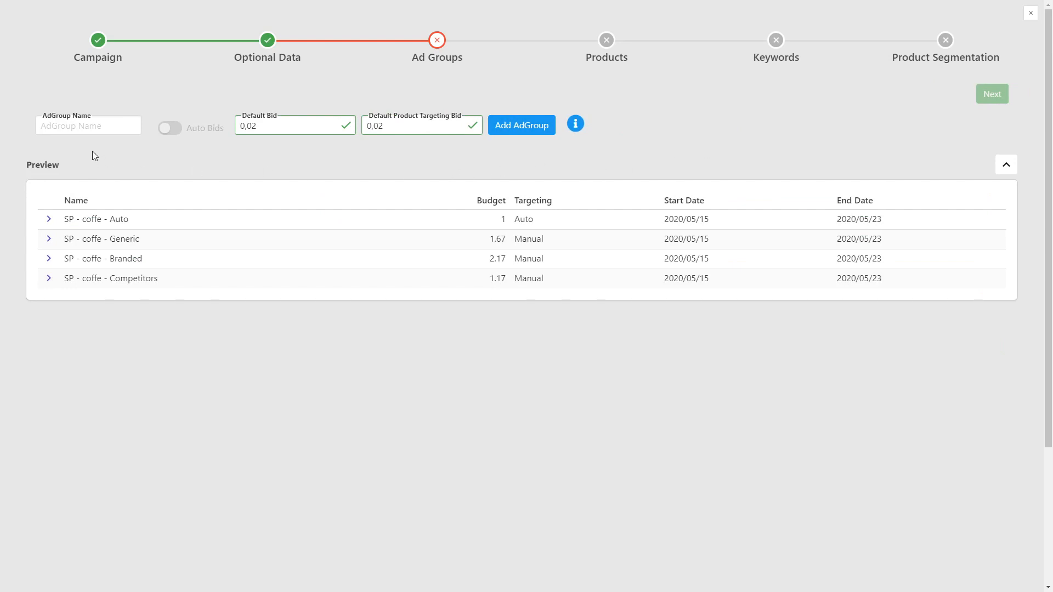
# Add an ad group named "coffe 1" with a default bid of 0,20 and a default product targeting bid of 0,50
pyautogui.click(92, 130)
pyautogui.write('coffe 1')
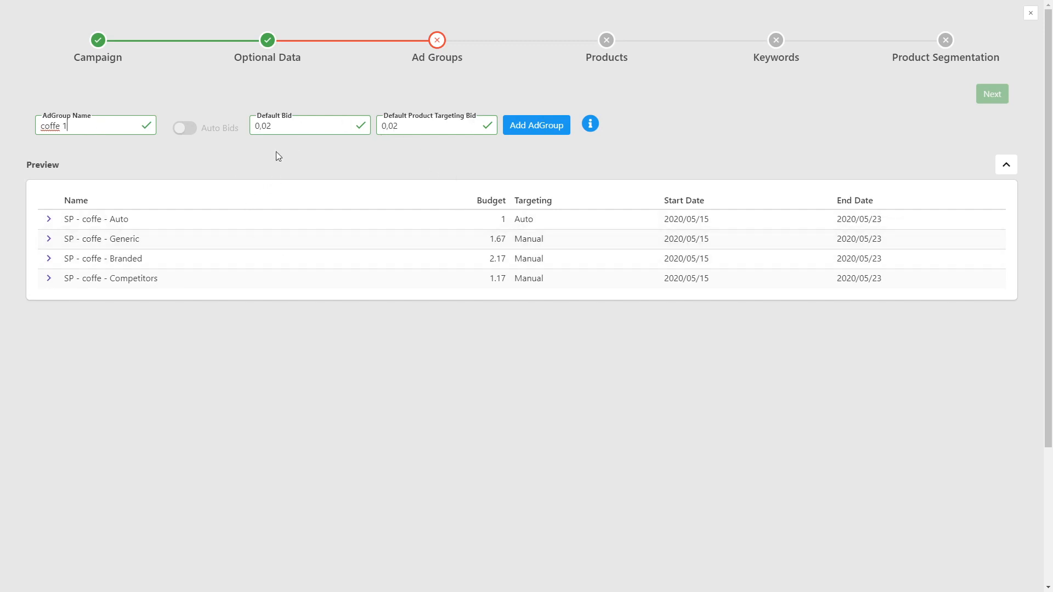
pyautogui.doubleClick(287, 124)
pyautogui.write('20')
pyautogui.doubleClick(423, 128)
pyautogui.write('50')
pyautogui.click(536, 128)
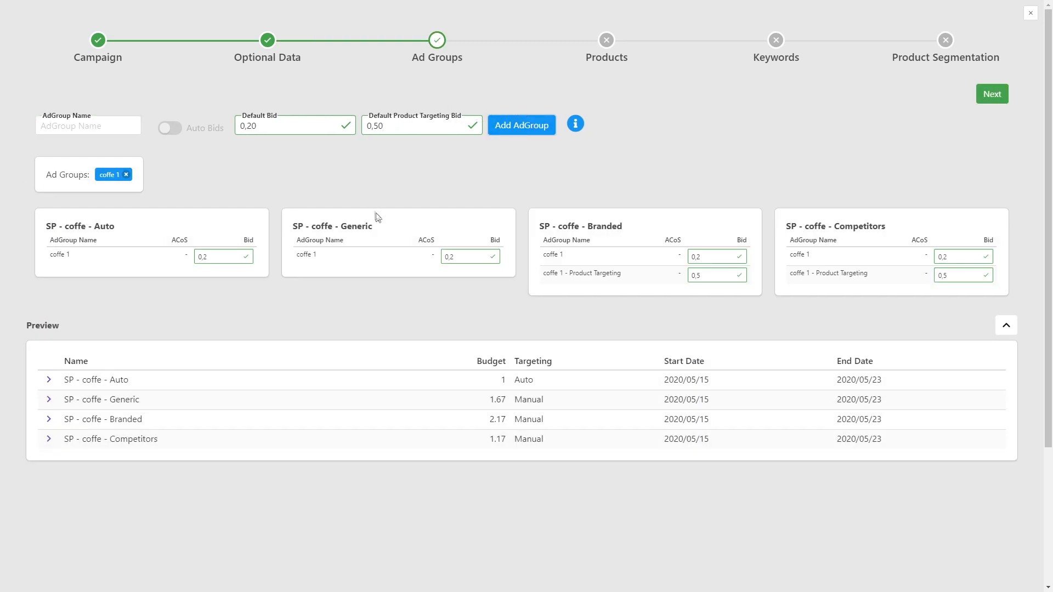
# Set the coffe 1 bid in the Generic campaign to 0,5 and continue to the products
pyautogui.doubleClick(452, 257)
pyautogui.write('5')
pyautogui.click(992, 95)
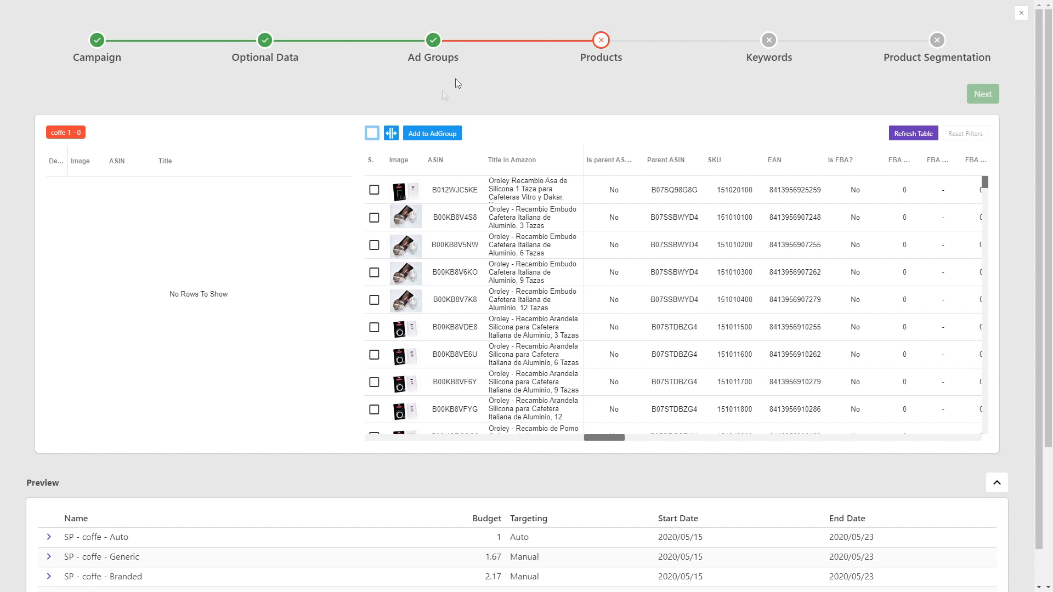
# Add the five consecutive products from B00KB8V4S8 through B00KB8VDE8 to the coffe 1 ad group and continue to the keywords
pyautogui.click(374, 218)
pyautogui.click(374, 246)
pyautogui.click(374, 272)
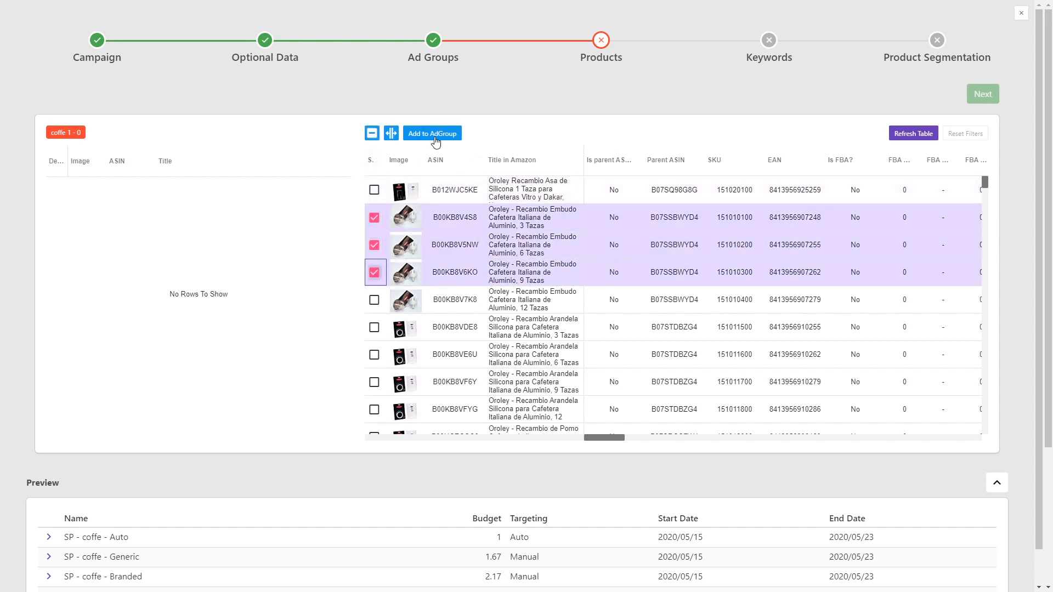
pyautogui.click(374, 300)
pyautogui.click(374, 327)
pyautogui.click(374, 355)
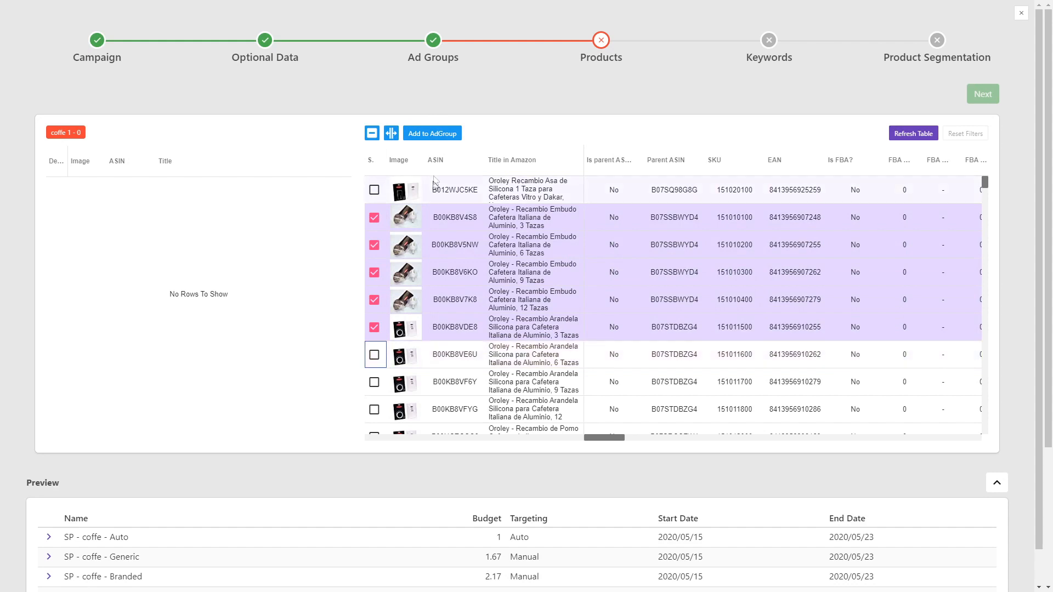
pyautogui.click(433, 134)
pyautogui.click(982, 94)
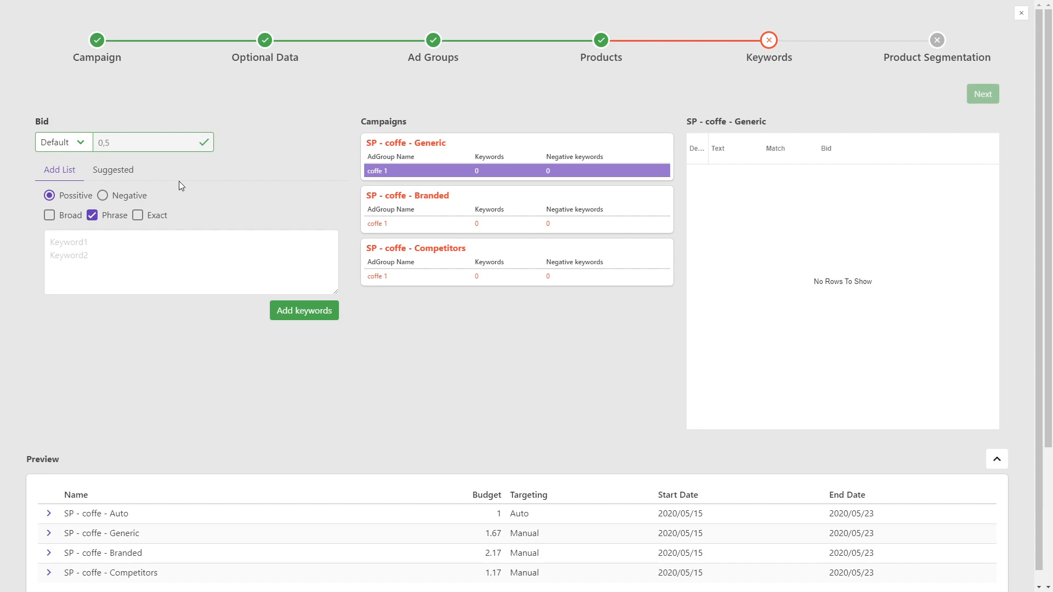
# Set a custom keyword bid of 0,7 for the Generic campaign
pyautogui.click(73, 148)
pyautogui.click(64, 167)
pyautogui.doubleClick(115, 143)
pyautogui.write('7')
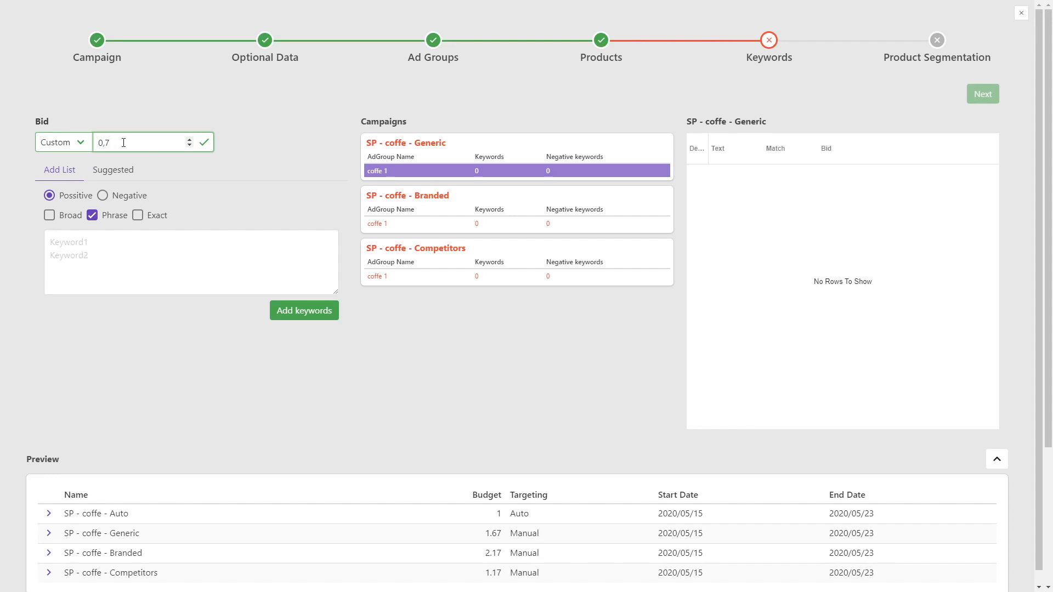
pyautogui.click(162, 175)
# Add the suggested keywords "cafetera recambios" and "embudo cafetera 9 tazas" as phrase matches to the Generic campaign
pyautogui.click(112, 173)
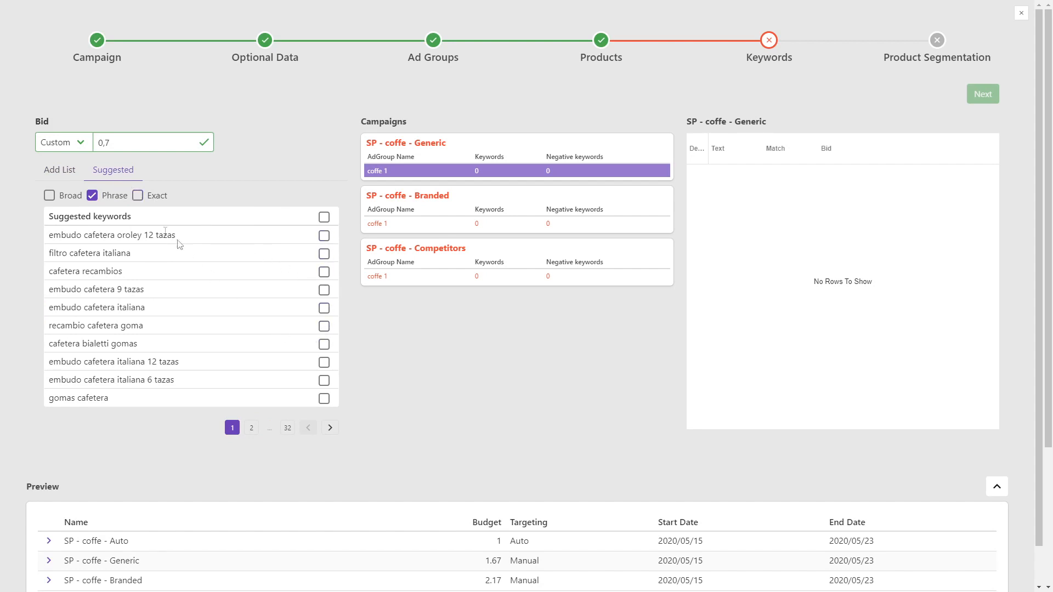
pyautogui.click(324, 272)
pyautogui.click(325, 290)
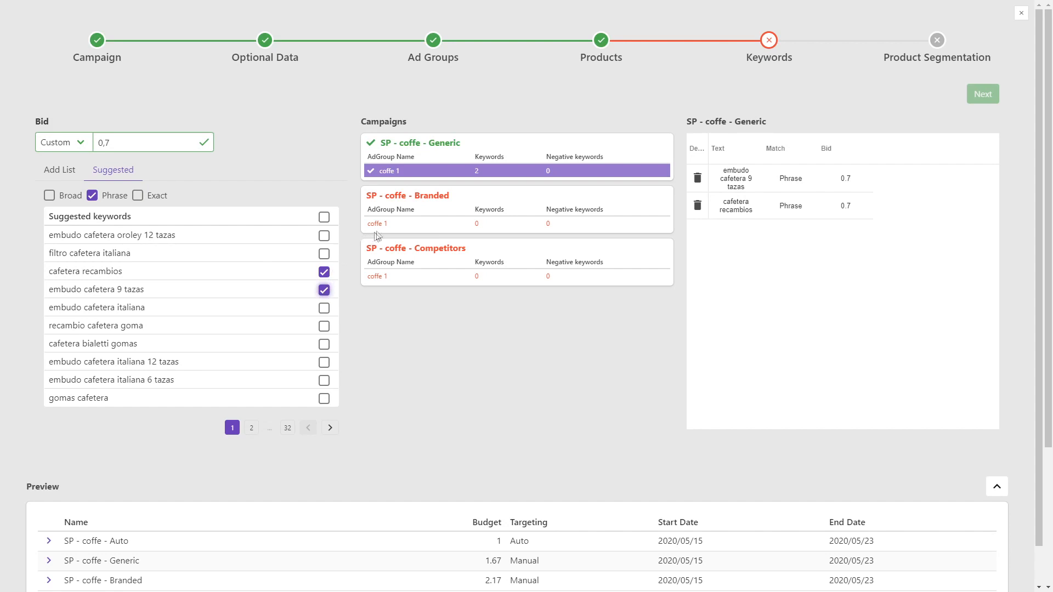
# Add "coffe" as a positive phrase keyword to the Branded campaign's coffe 1 ad group
pyautogui.click(76, 174)
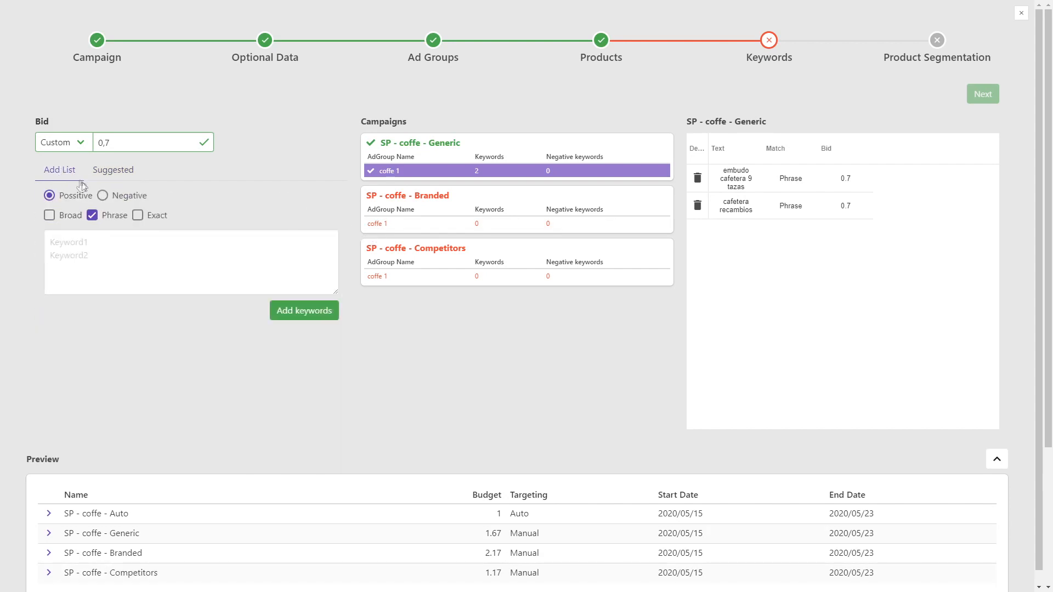
pyautogui.click(376, 223)
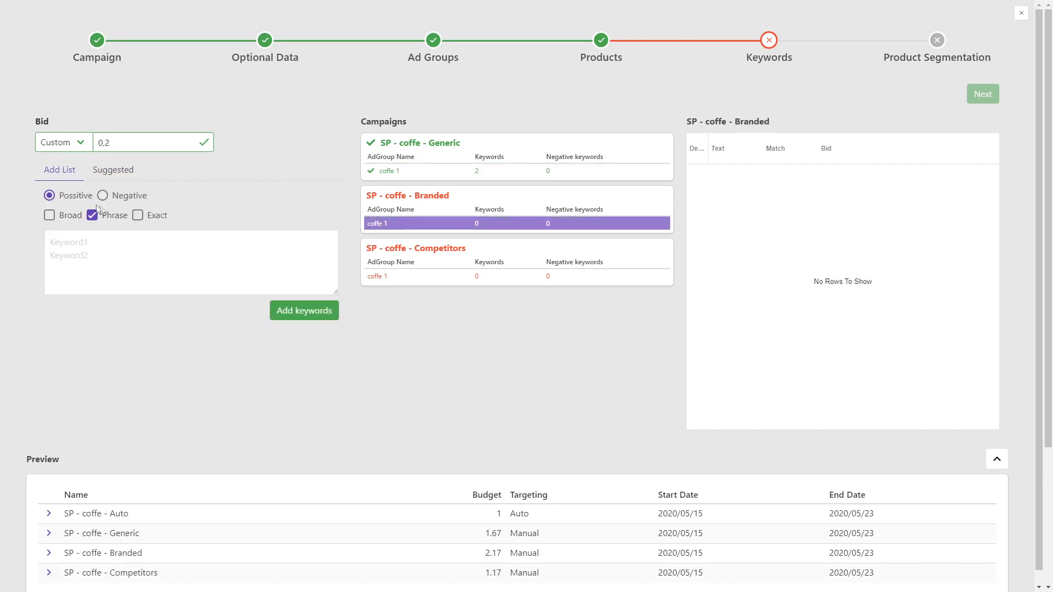
pyautogui.click(125, 257)
pyautogui.write('coffe')
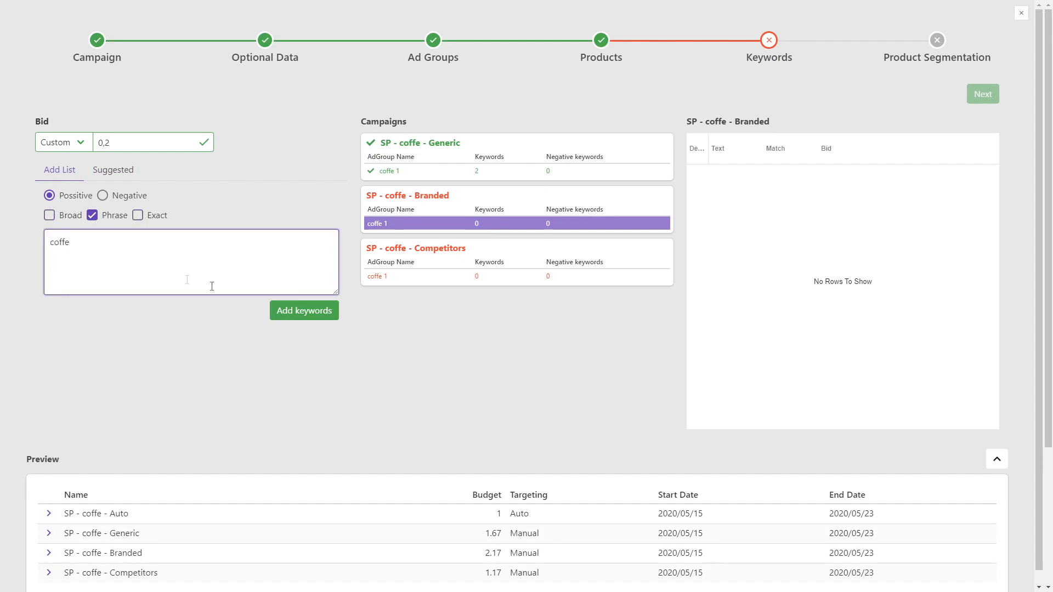
pyautogui.click(289, 310)
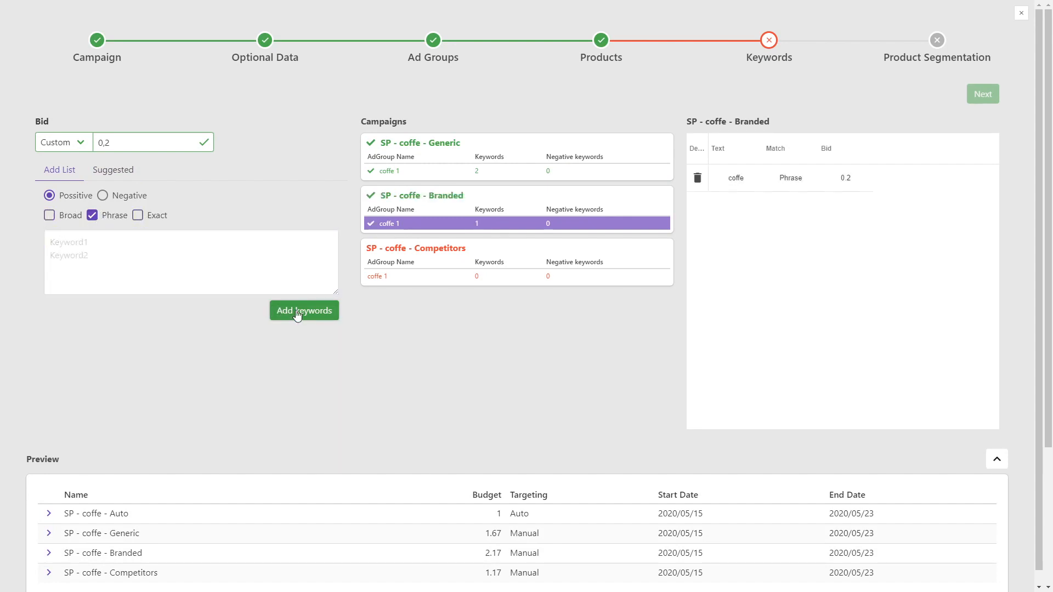
# Add "coffe" as a positive phrase keyword to the Competitors campaign's coffe 1 ad group and continue to product segmentation
pyautogui.click(382, 276)
pyautogui.click(227, 258)
pyautogui.write('coffe')
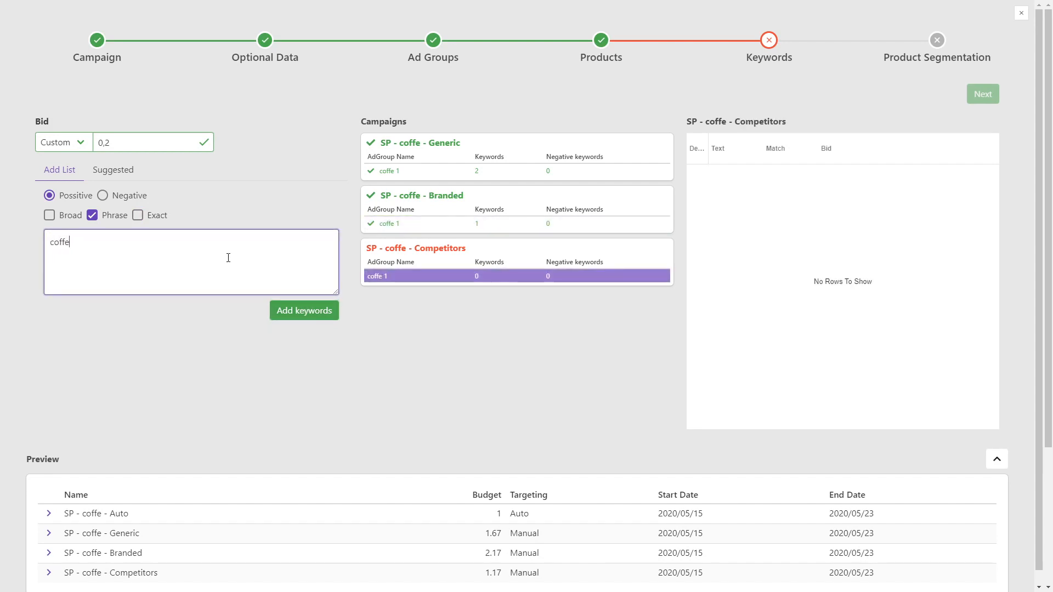
pyautogui.click(292, 310)
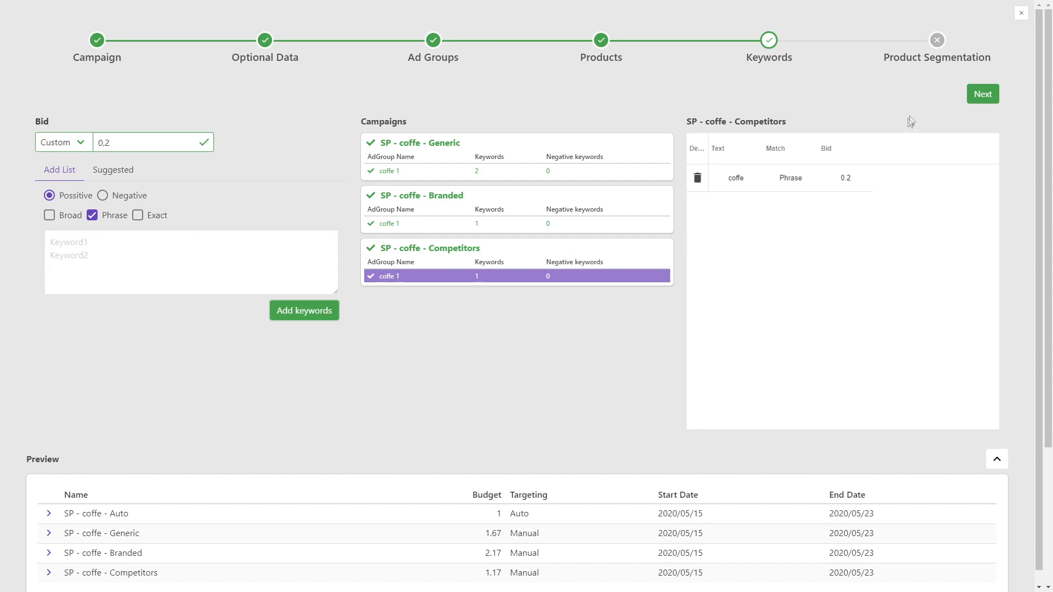
pyautogui.click(981, 96)
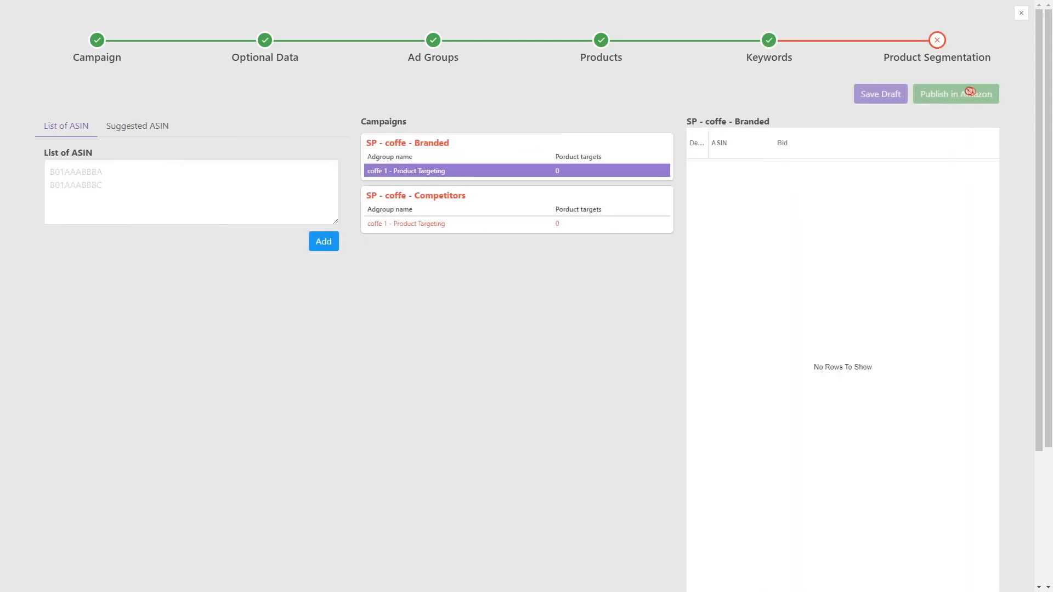
# Add the suggested ASIN B01D1CL0FC to the Branded campaign's product targeting group and select the Competitors product targeting group
pyautogui.click(164, 188)
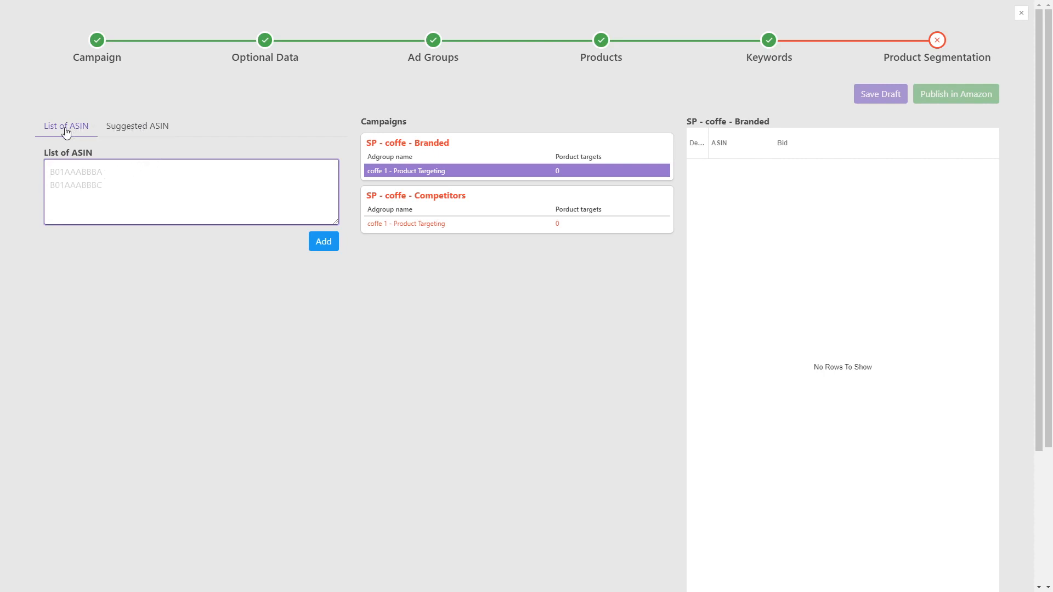
pyautogui.click(124, 130)
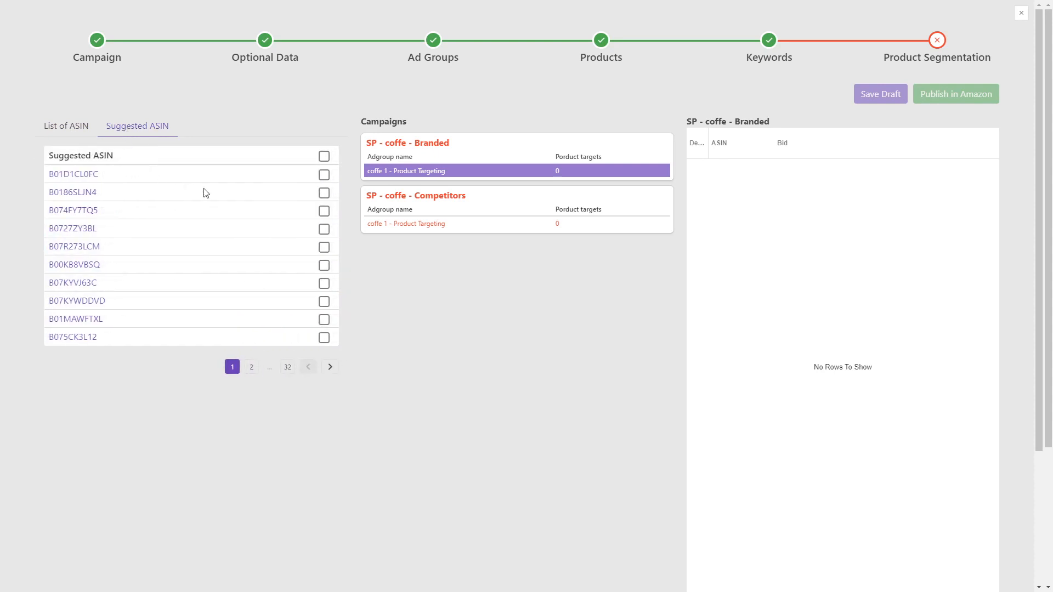
pyautogui.click(323, 175)
pyautogui.click(390, 223)
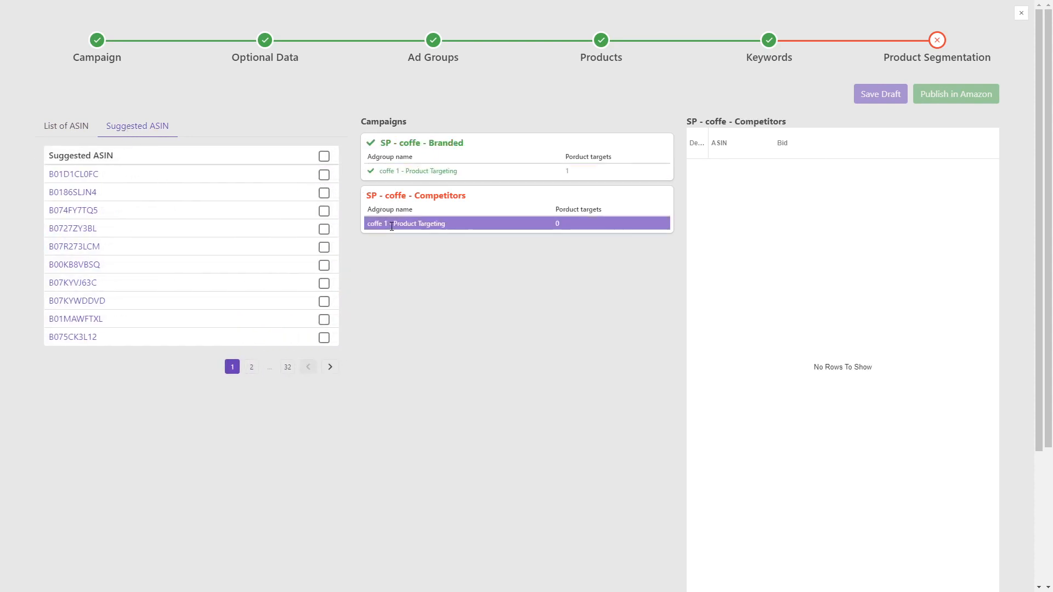
# Add the suggested ASIN B074FY7TQ5 to the Competitors product targeting group, check the Branded group's targets and save the campaign as a draft
pyautogui.click(324, 212)
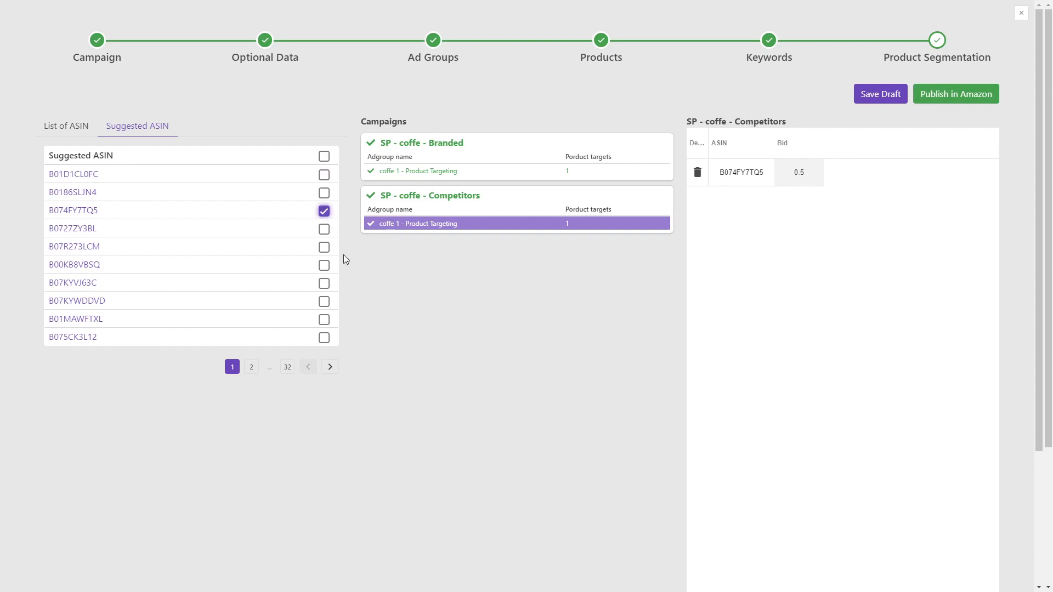
pyautogui.click(411, 171)
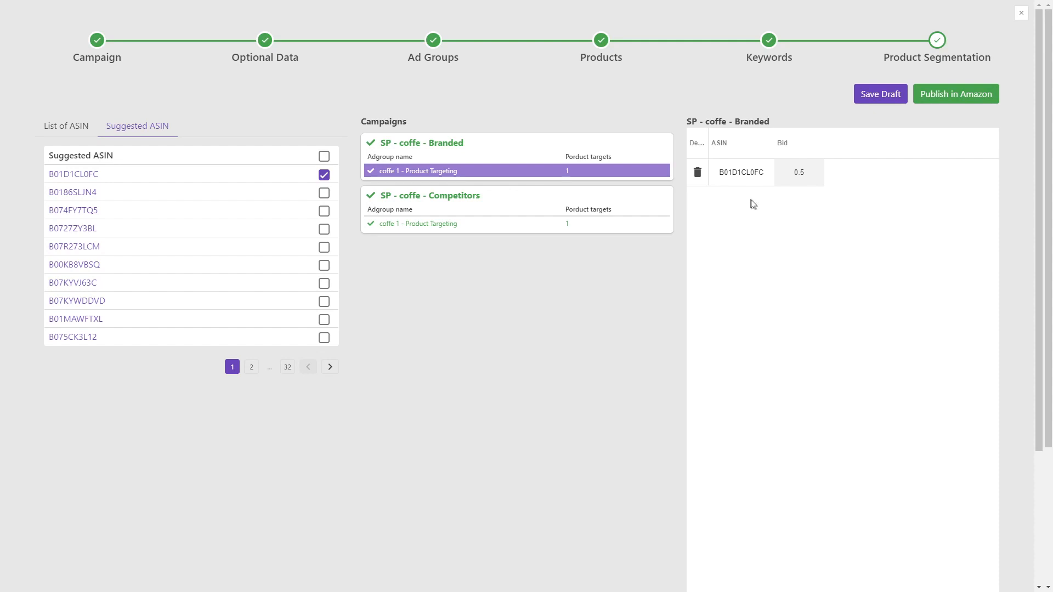
pyautogui.click(877, 93)
pyautogui.click(867, 101)
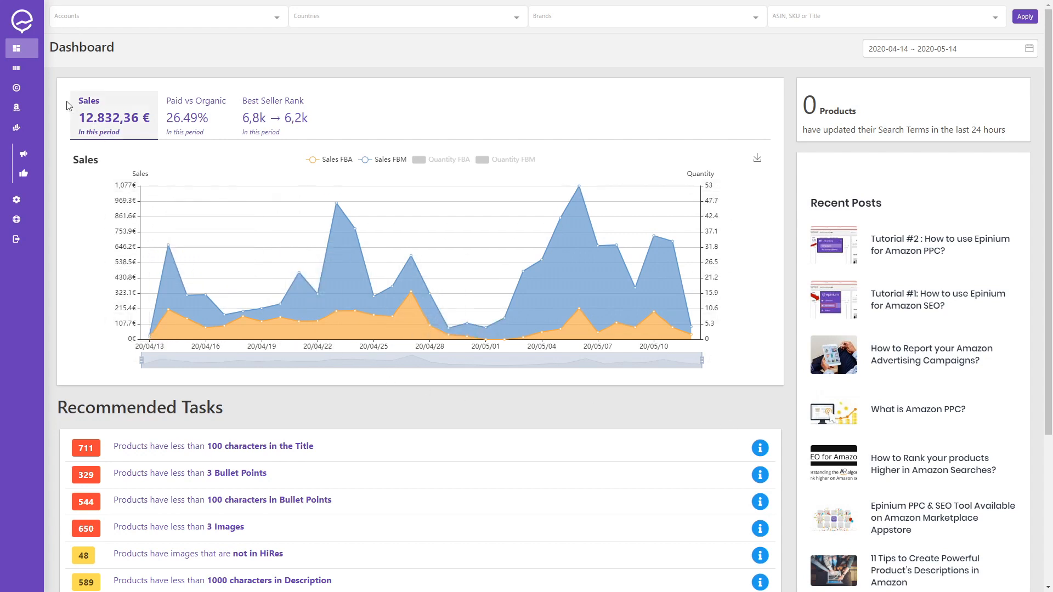
# Open the My Products table and look through its product list
pyautogui.moveTo(37, 71)
pyautogui.click(37, 70)
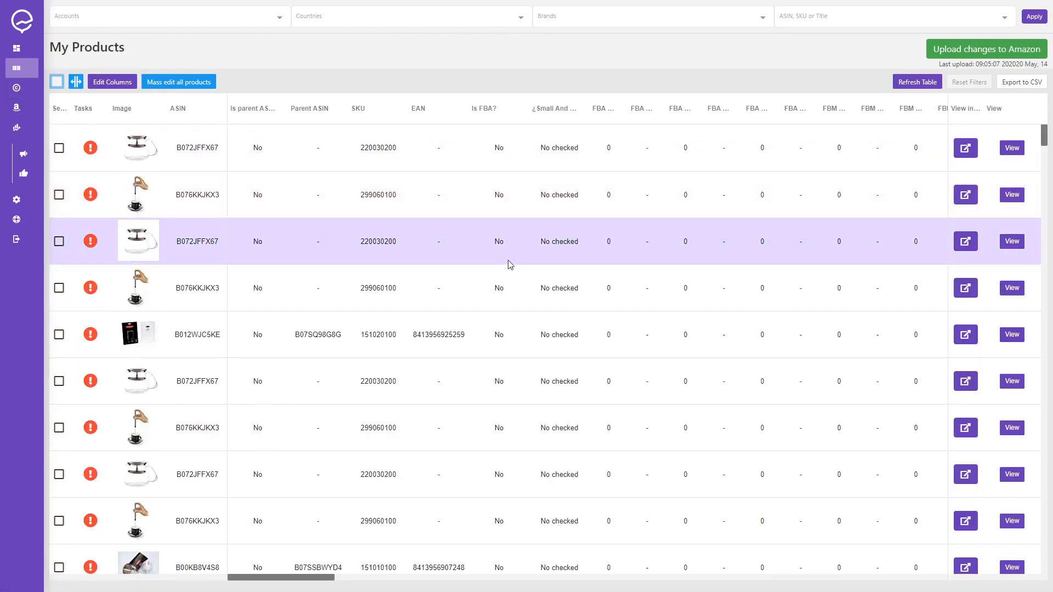
pyautogui.scroll(-5, 369, 200)
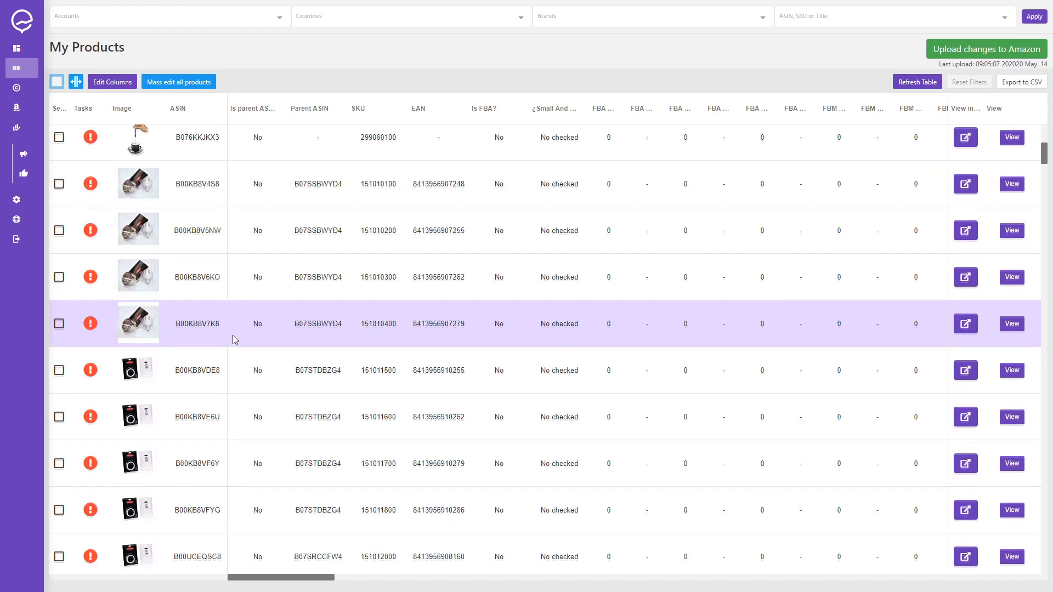
pyautogui.scroll(4, 233, 335)
pyautogui.scroll(2, 234, 339)
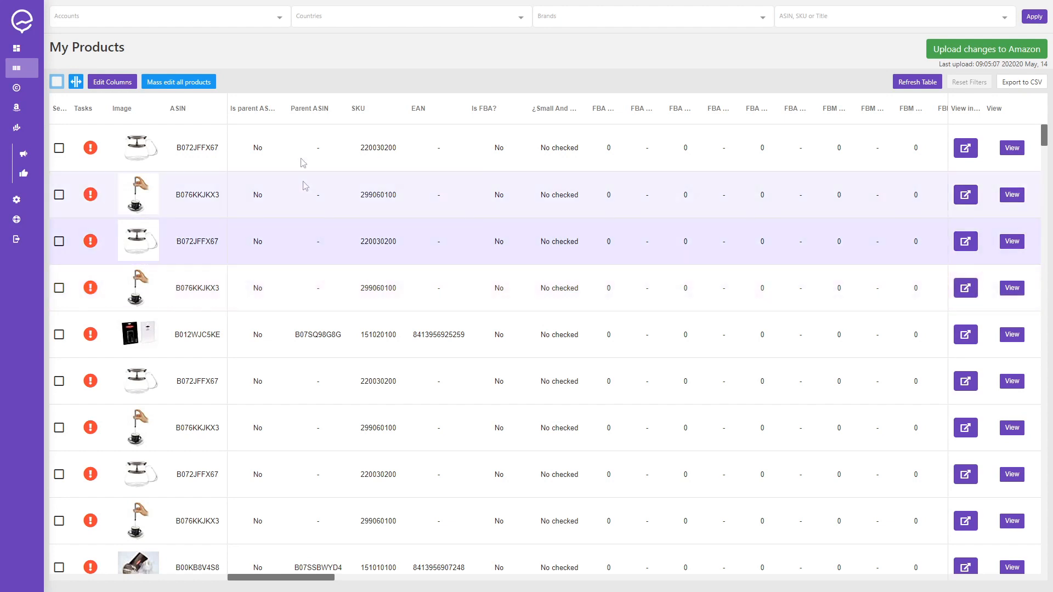
# Filter the products by account Oroley, country amazon.es and brand Oroley, and apply the filters
pyautogui.click(255, 16)
pyautogui.click(181, 38)
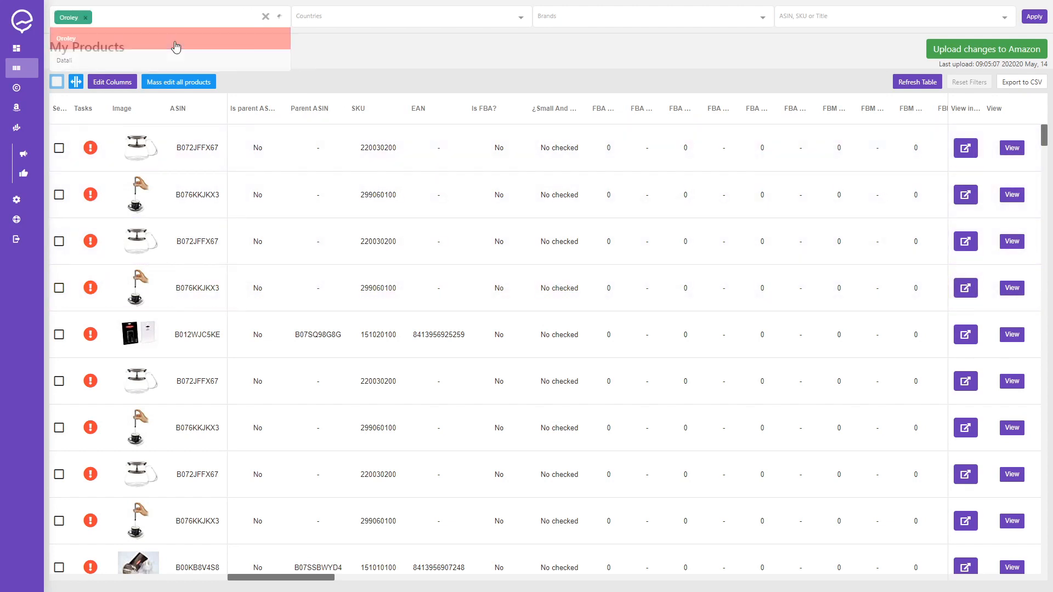
pyautogui.click(364, 16)
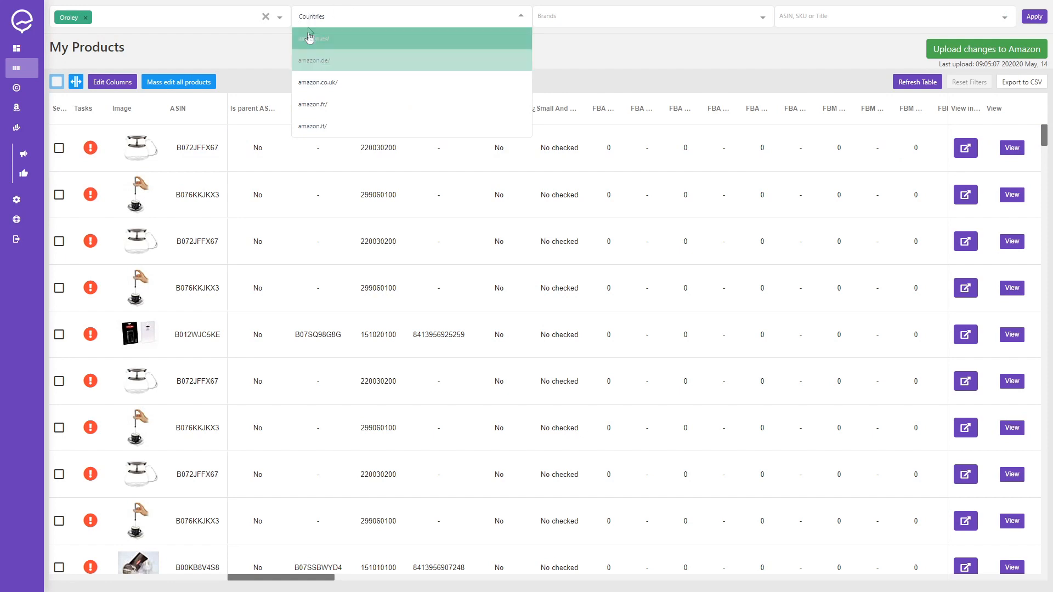
pyautogui.click(329, 41)
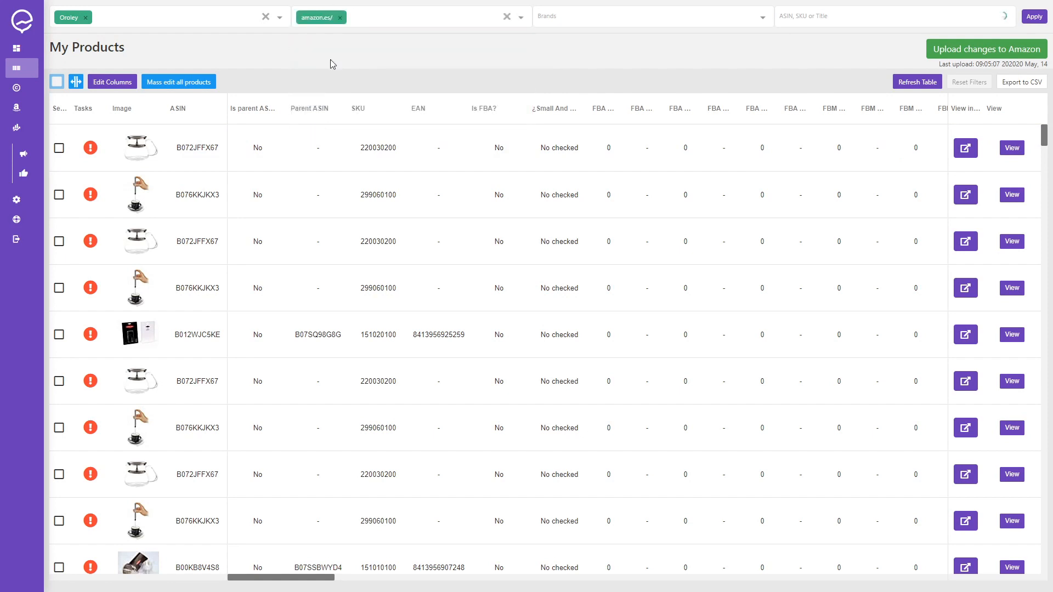
pyautogui.click(633, 15)
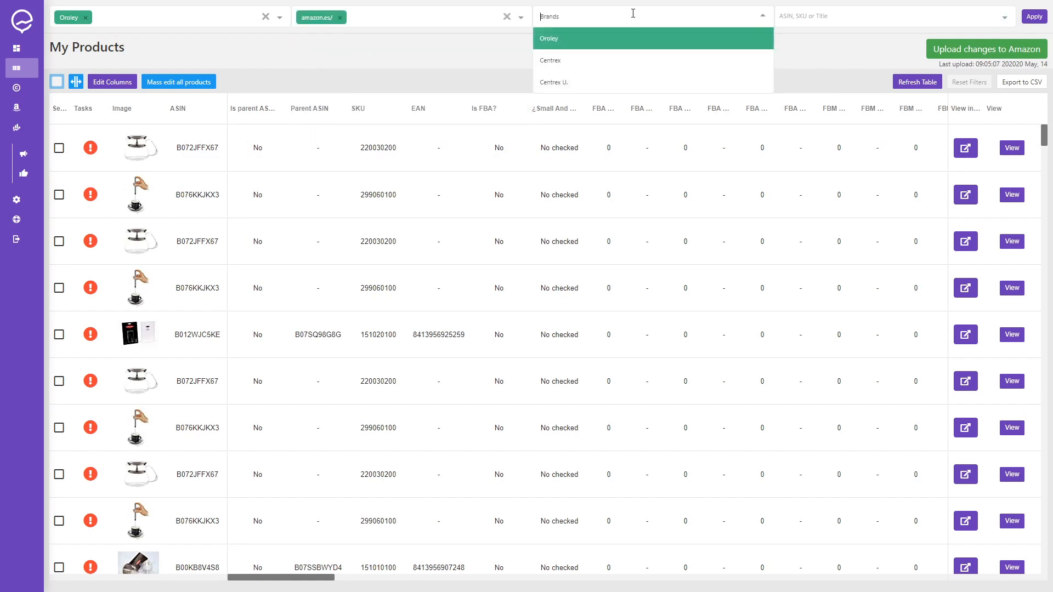
pyautogui.click(598, 41)
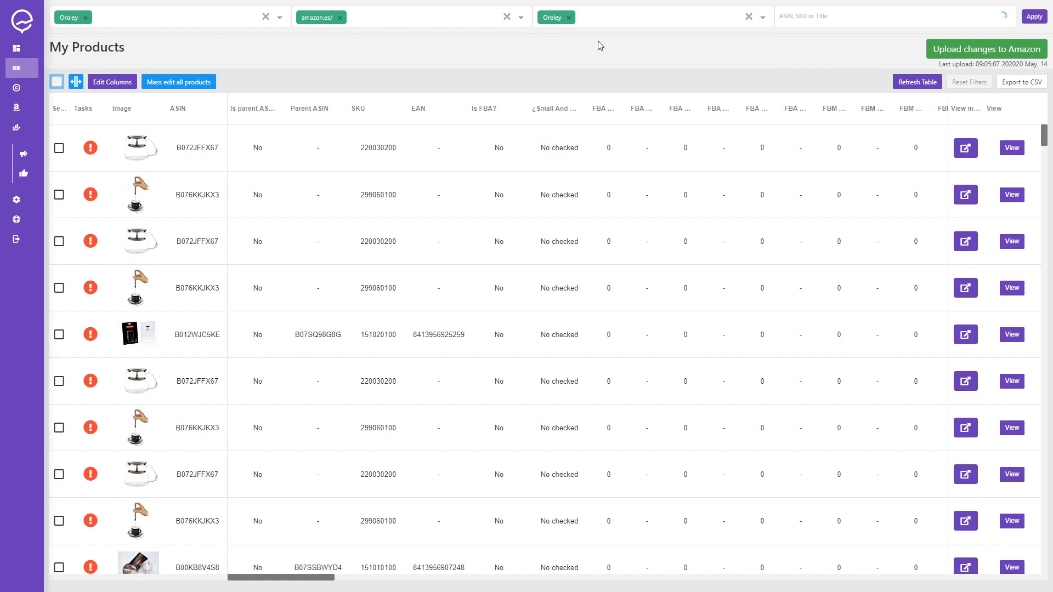
pyautogui.click(856, 25)
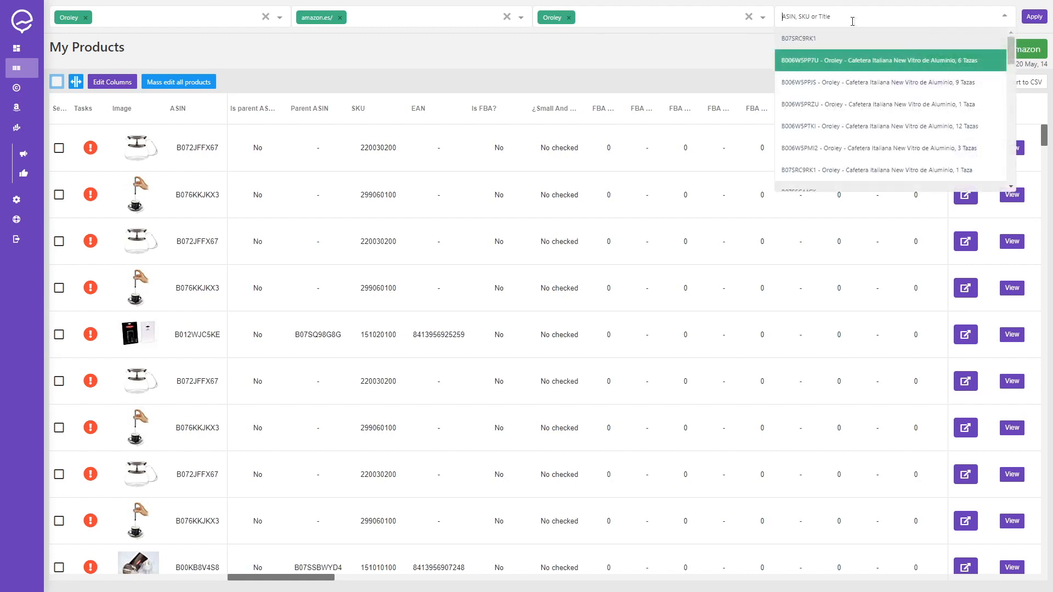
pyautogui.click(816, 62)
pyautogui.click(1032, 17)
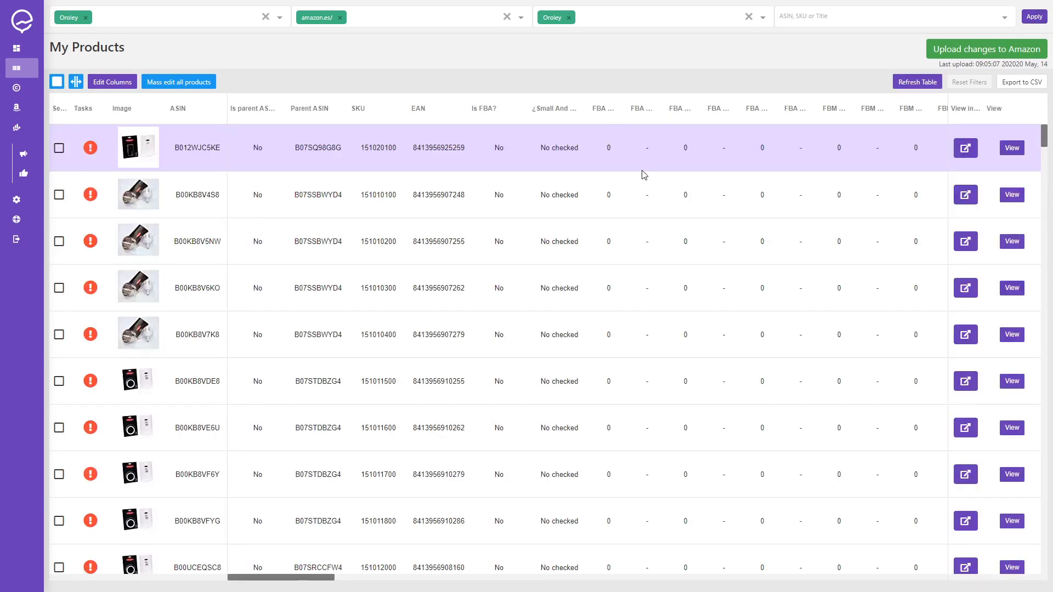
# Examine the product table's columns for titles, bullet points, descriptions, sales, colour and size
pyautogui.hscroll(10, 642, 171)
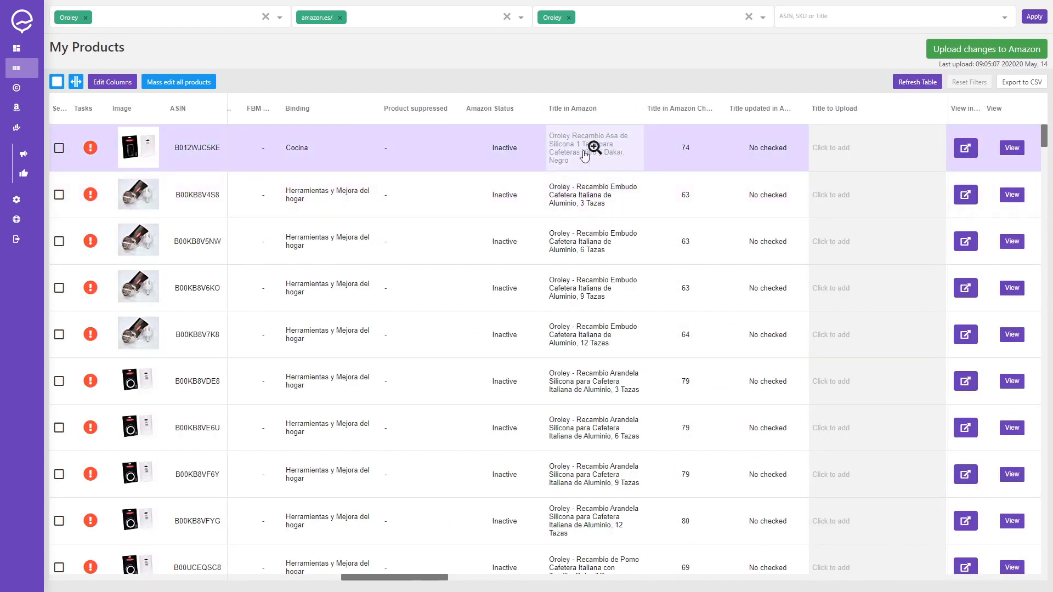
pyautogui.hscroll(5, 815, 211)
pyautogui.hscroll(6, 815, 211)
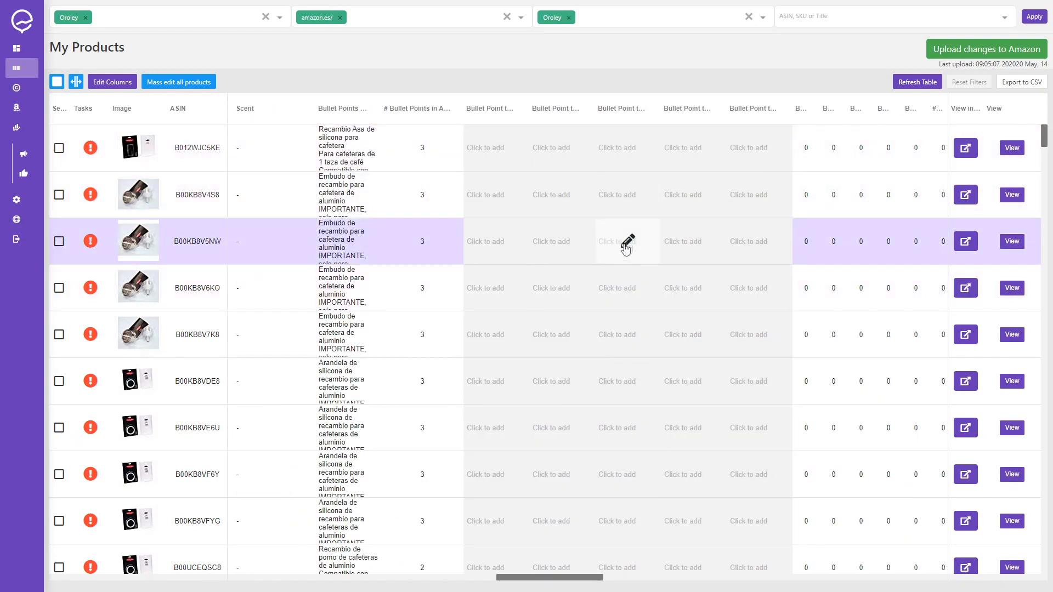
pyautogui.hscroll(8, 653, 239)
pyautogui.hscroll(5, 648, 219)
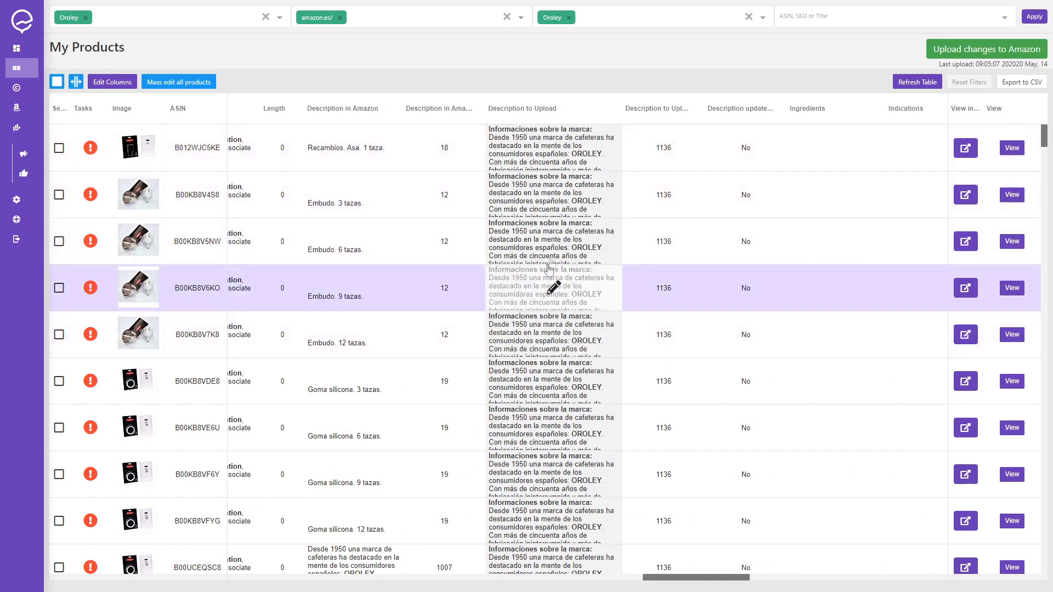
pyautogui.hscroll(15, 579, 249)
pyautogui.hscroll(4, 579, 251)
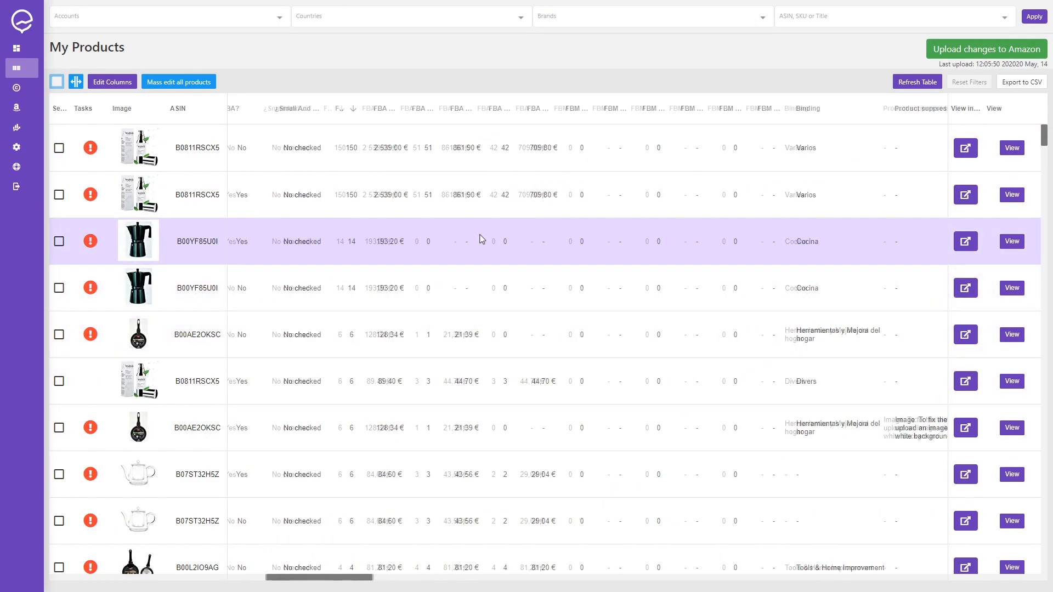
pyautogui.scroll(-2, 430, 295)
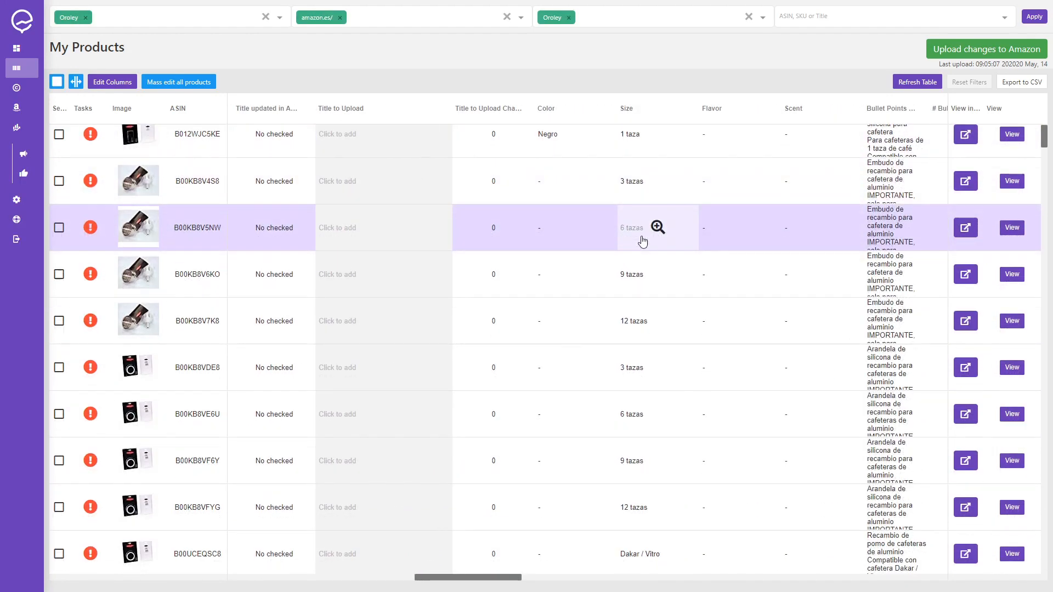
pyautogui.scroll(-5, 643, 241)
pyautogui.scroll(6, 637, 405)
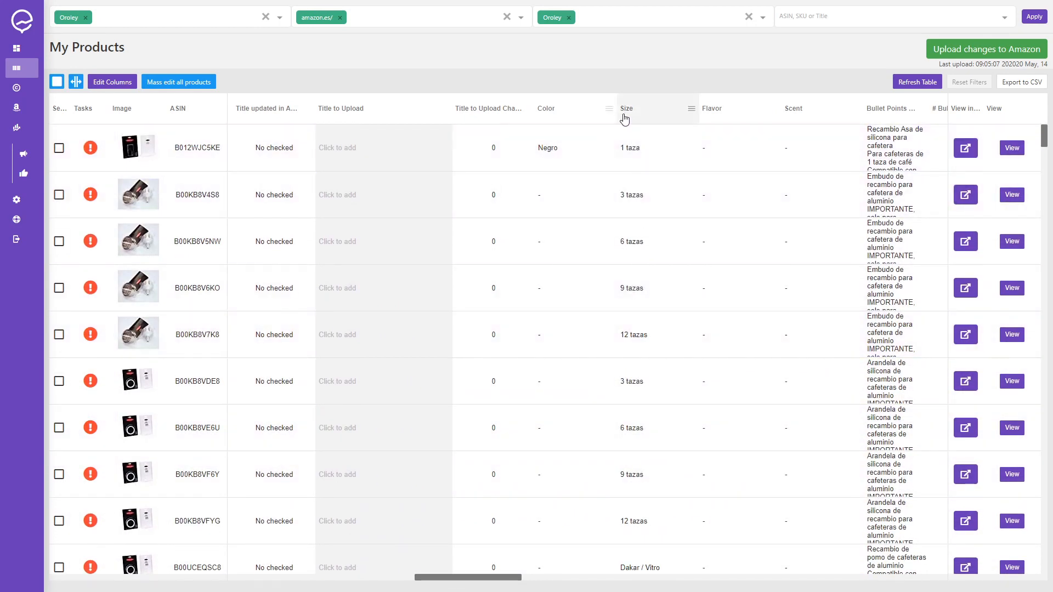
# Filter the Color column to products containing "gris"
pyautogui.click(609, 109)
pyautogui.write('gris')
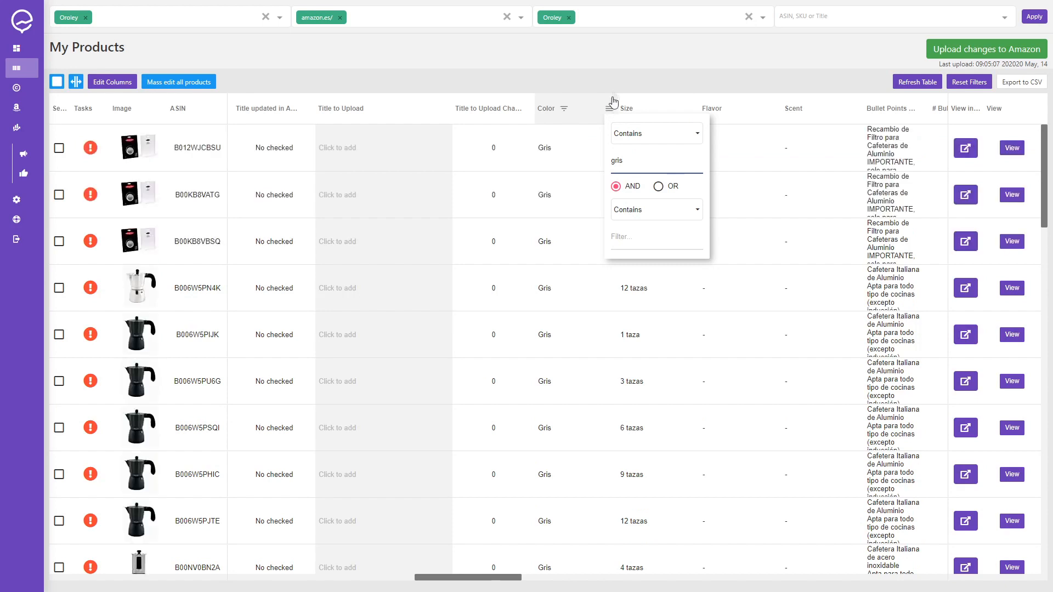
pyautogui.click(614, 81)
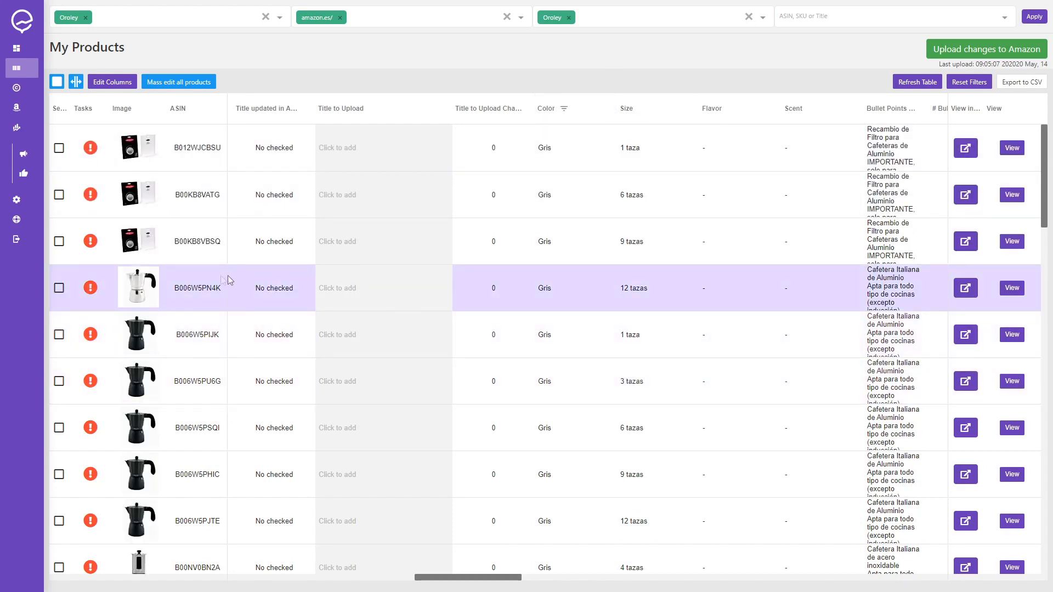
# Open the column visibility settings, hide and restore the Tasks column, and move the dialog over the table
pyautogui.click(113, 82)
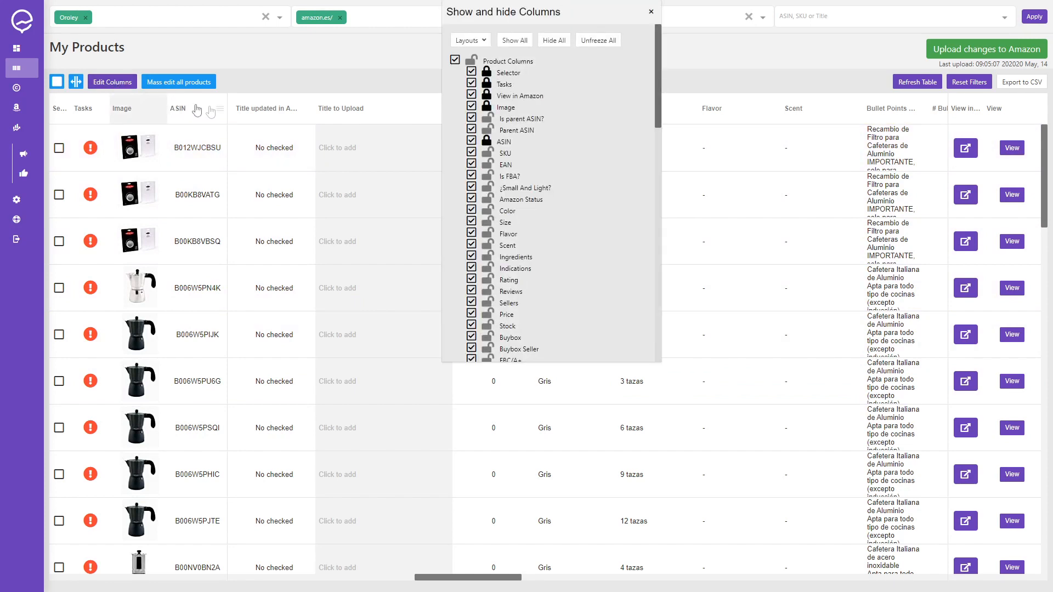
pyautogui.click(471, 82)
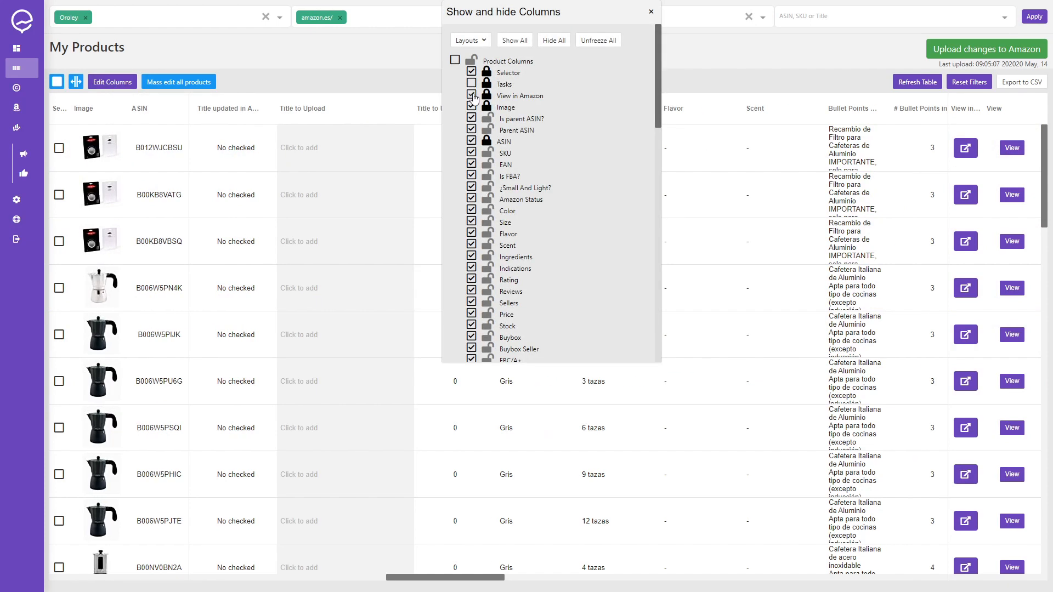
pyautogui.click(472, 84)
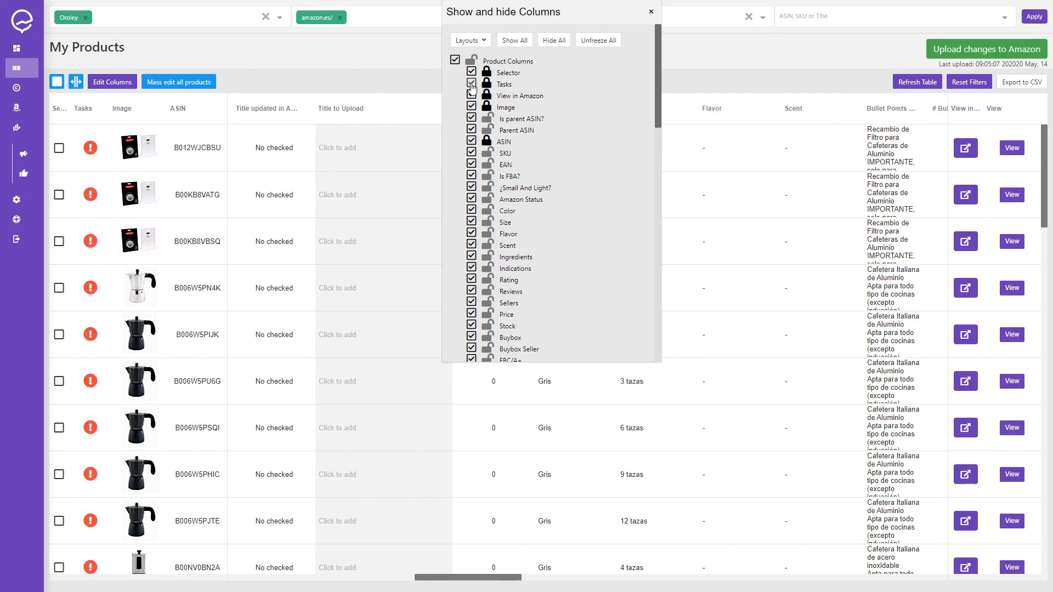
pyautogui.moveTo(492, 14); pyautogui.dragTo(342, 96)
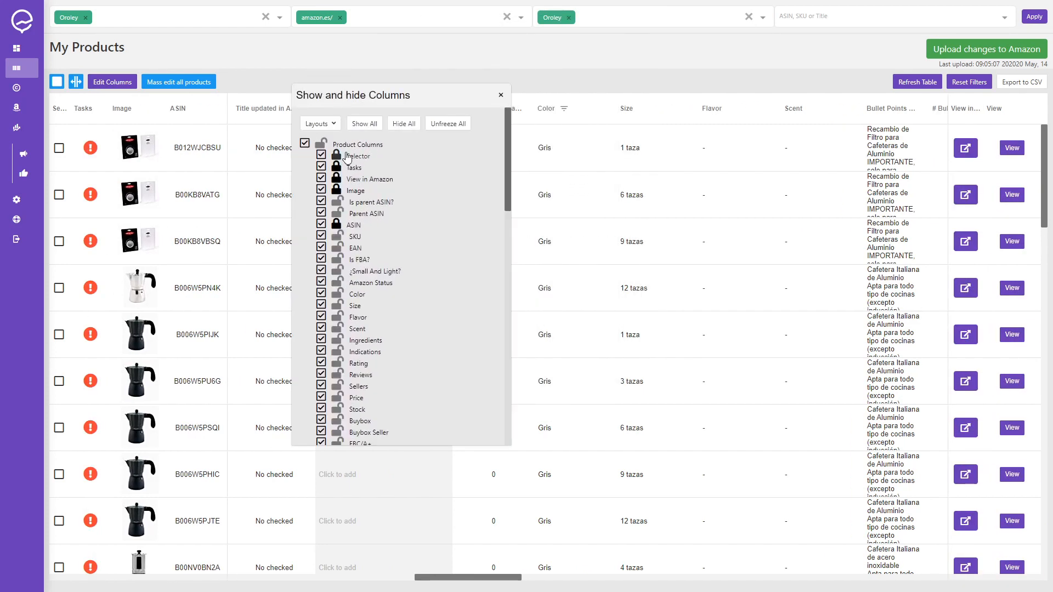
# Apply the Title Edition column layout, followed by the Bullet Points Edition layout
pyautogui.click(328, 124)
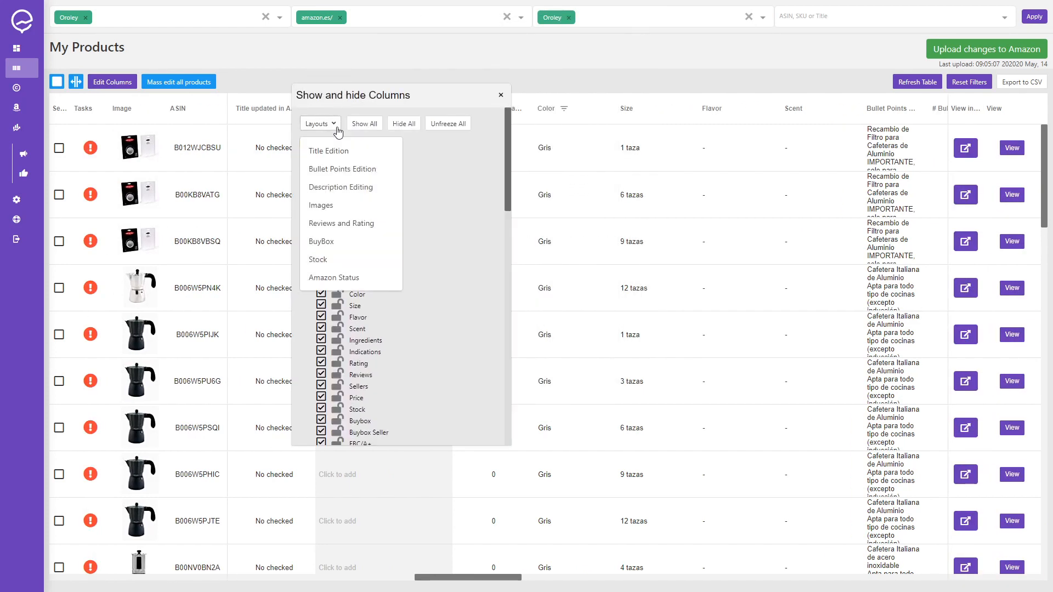
pyautogui.click(390, 169)
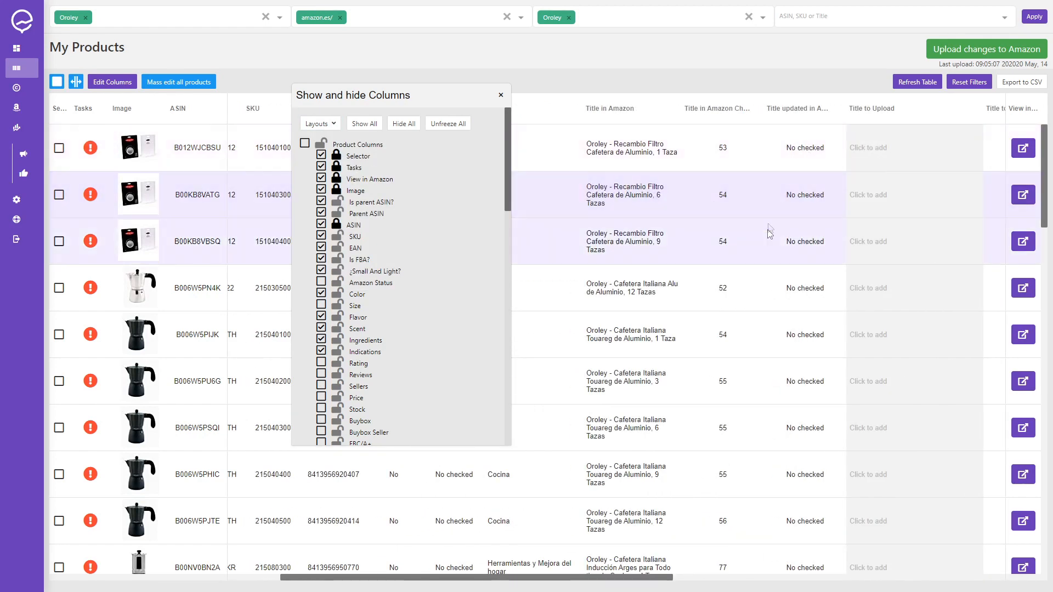
pyautogui.click(319, 123)
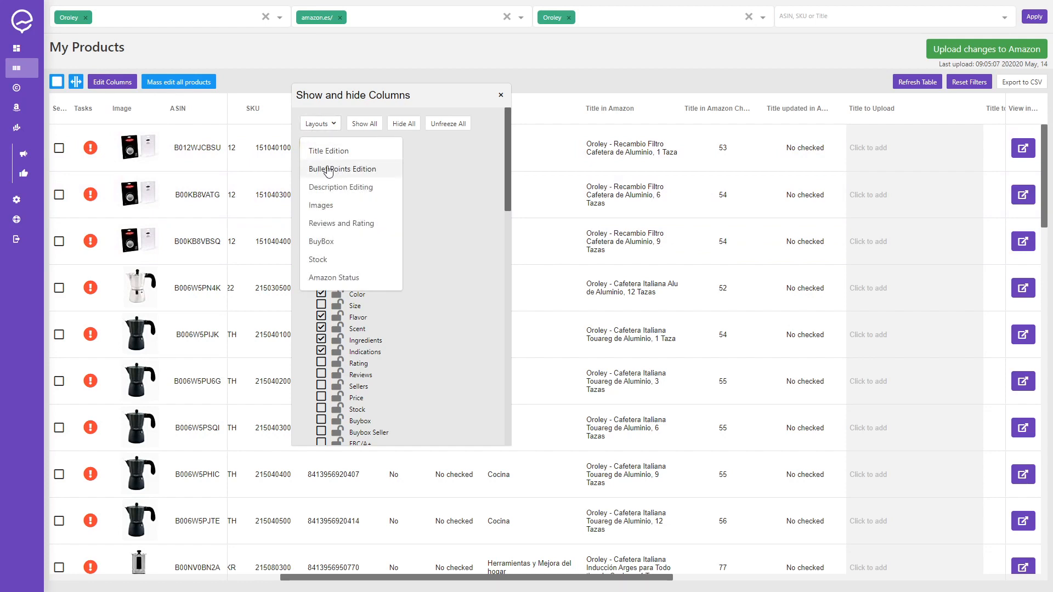
pyautogui.click(359, 172)
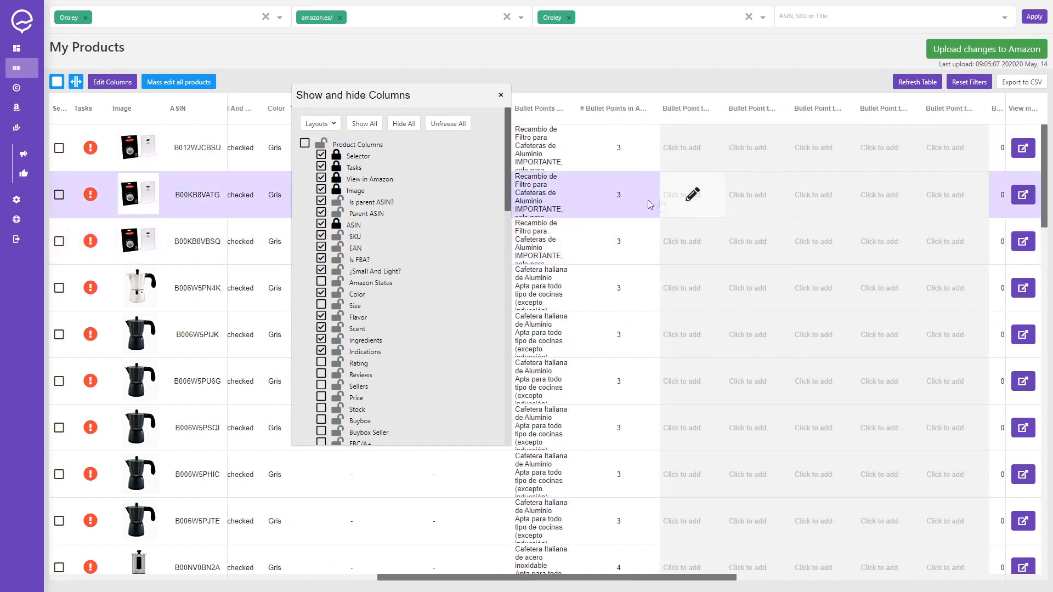
# Apply the Stock column layout, look through the products' sales columns and close the column settings
pyautogui.click(324, 125)
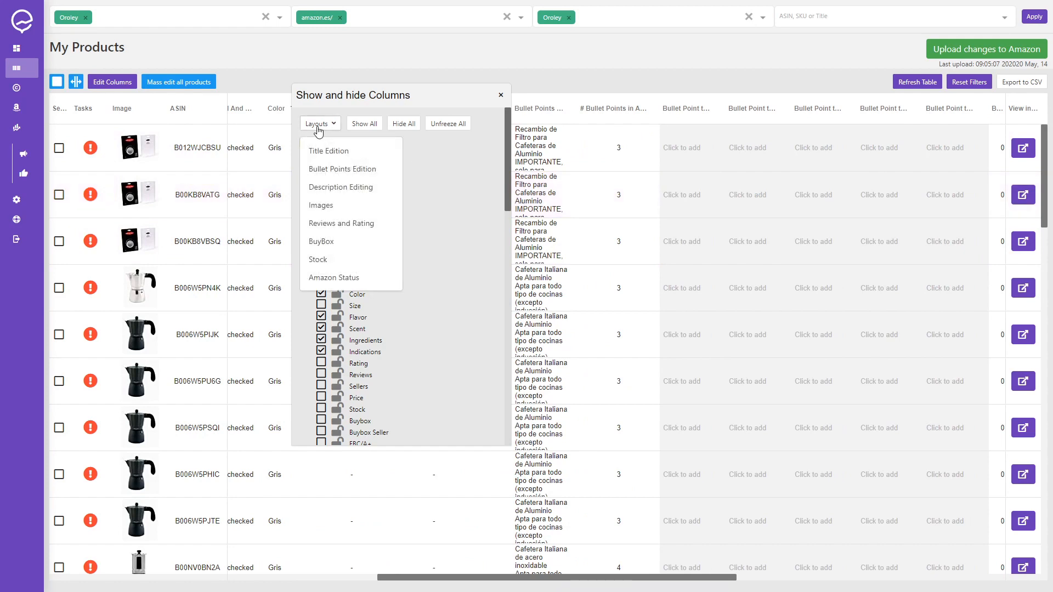
pyautogui.click(323, 265)
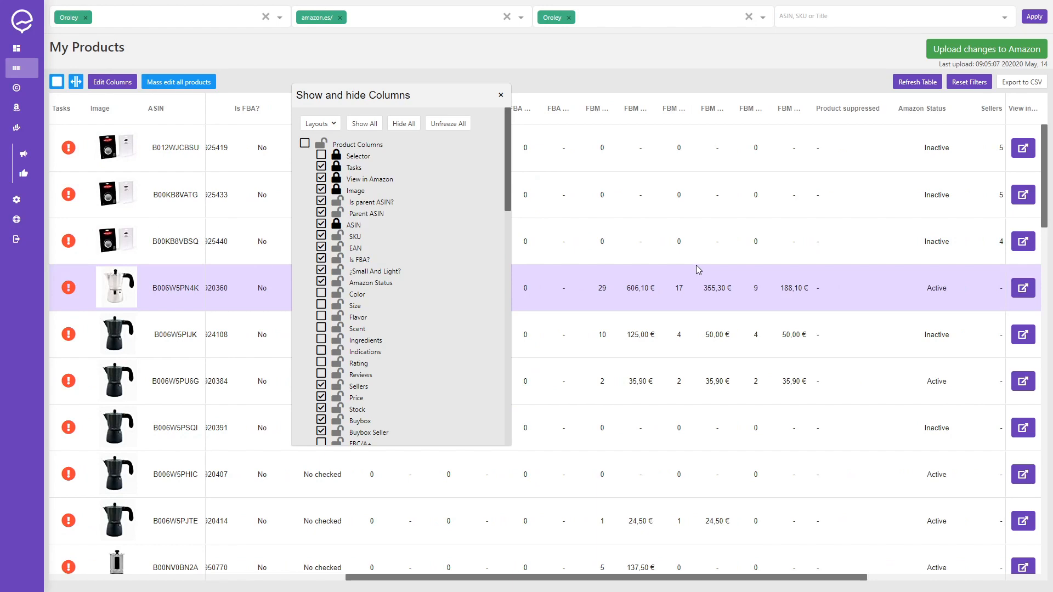
pyautogui.hscroll(-3, 697, 266)
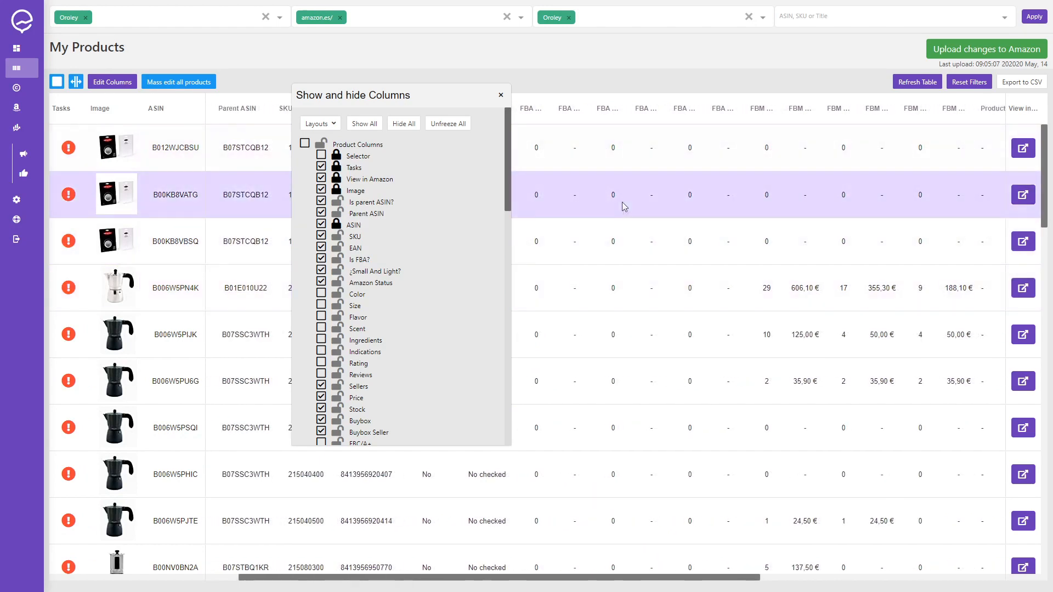
pyautogui.scroll(-4, 625, 205)
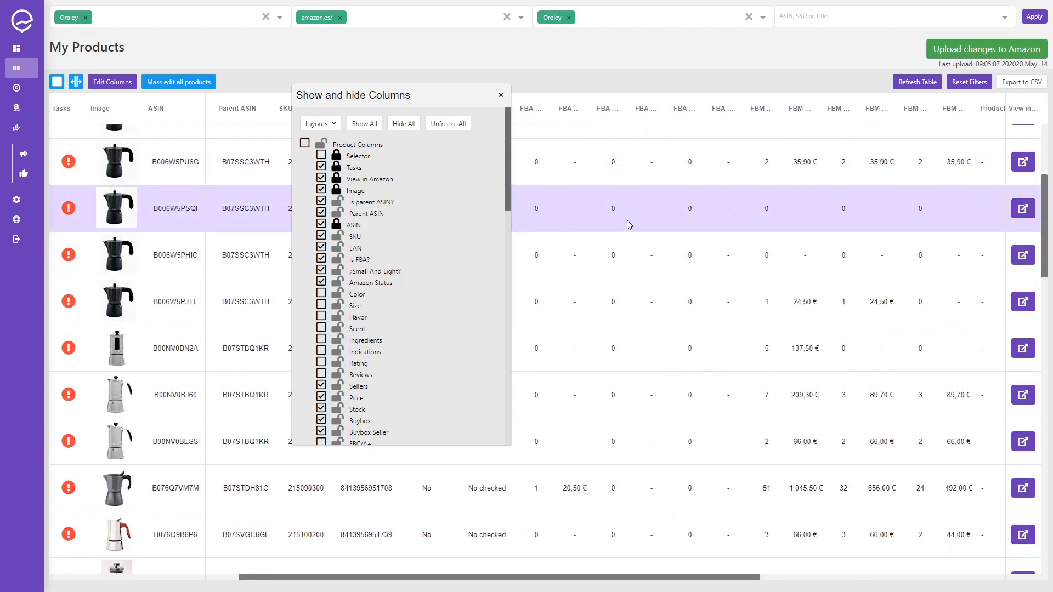
pyautogui.click(501, 96)
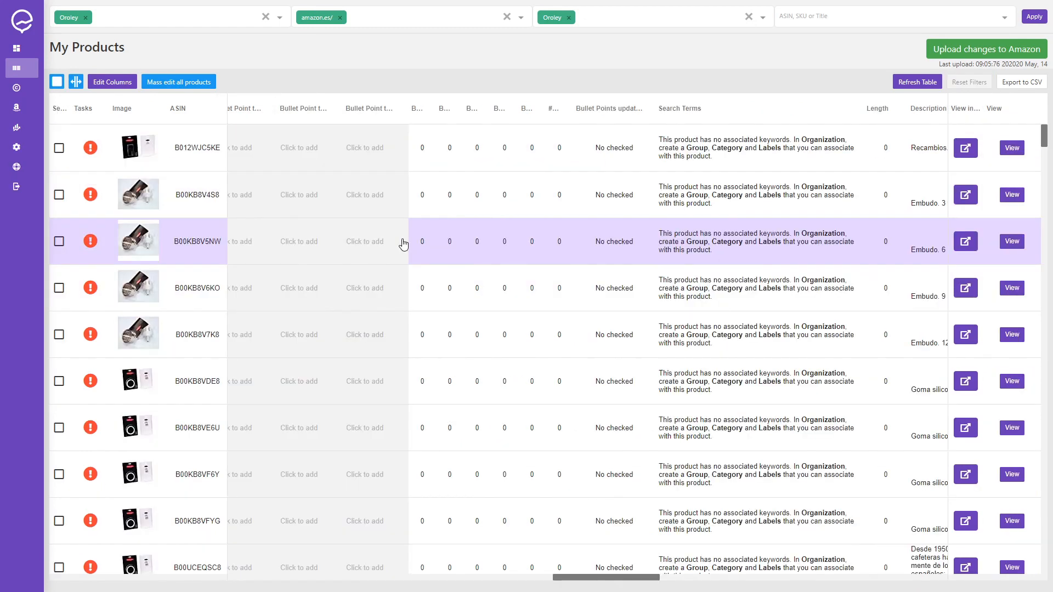
# Sort the products by FBA Units sold 30 days in descending order and widen that column until its full name fits
pyautogui.hscroll(6, 403, 245)
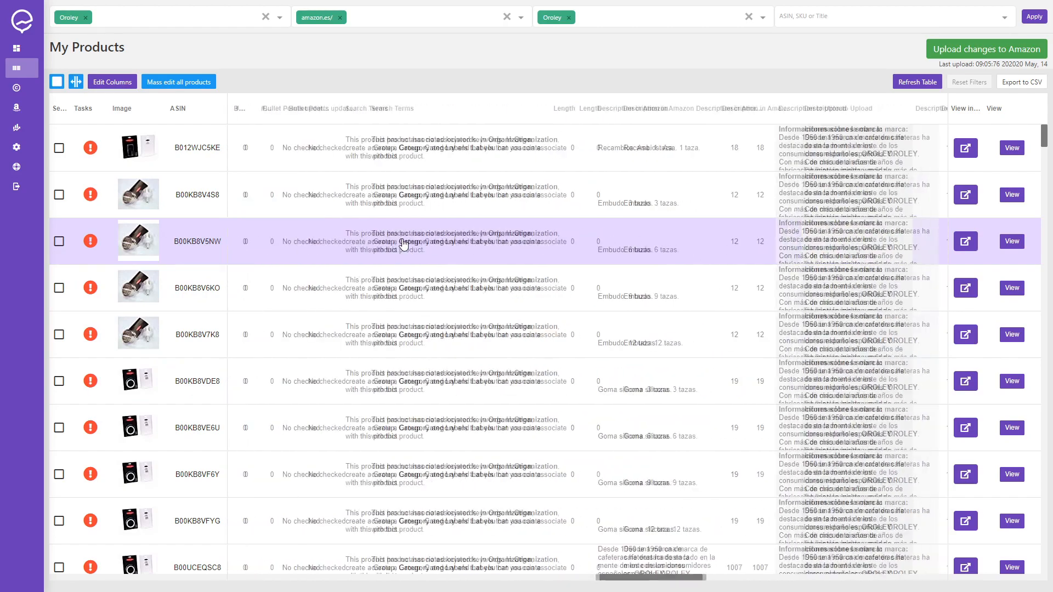
pyautogui.hscroll(-10, 403, 244)
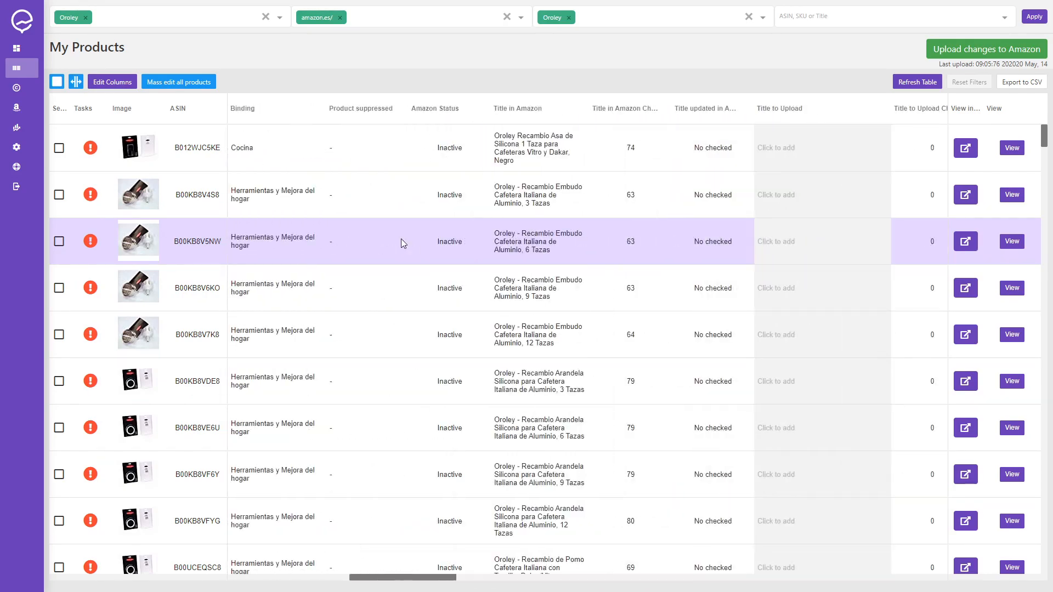
pyautogui.hscroll(-5, 403, 243)
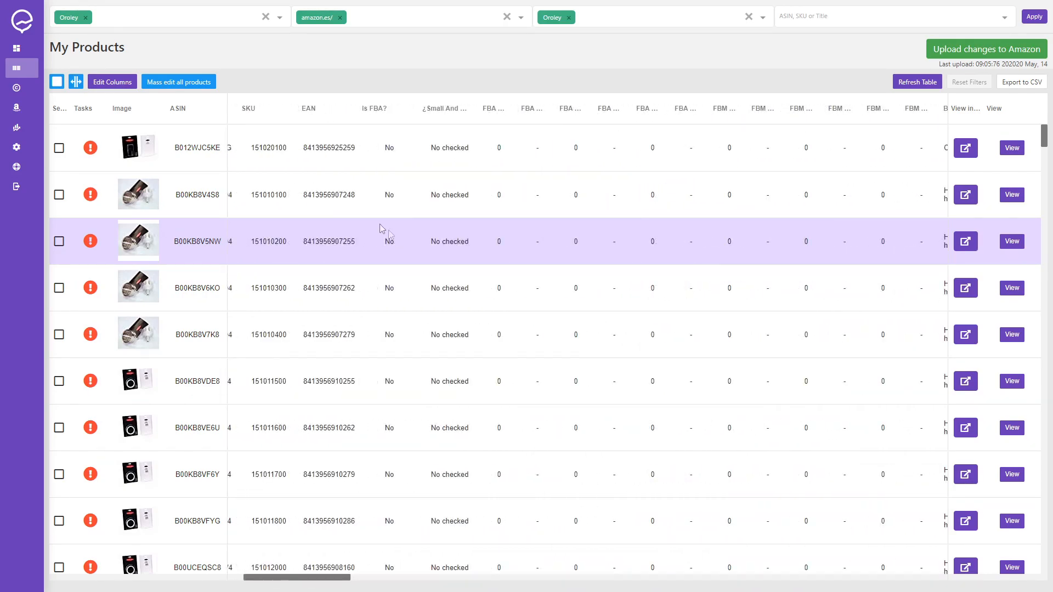
pyautogui.click(511, 108)
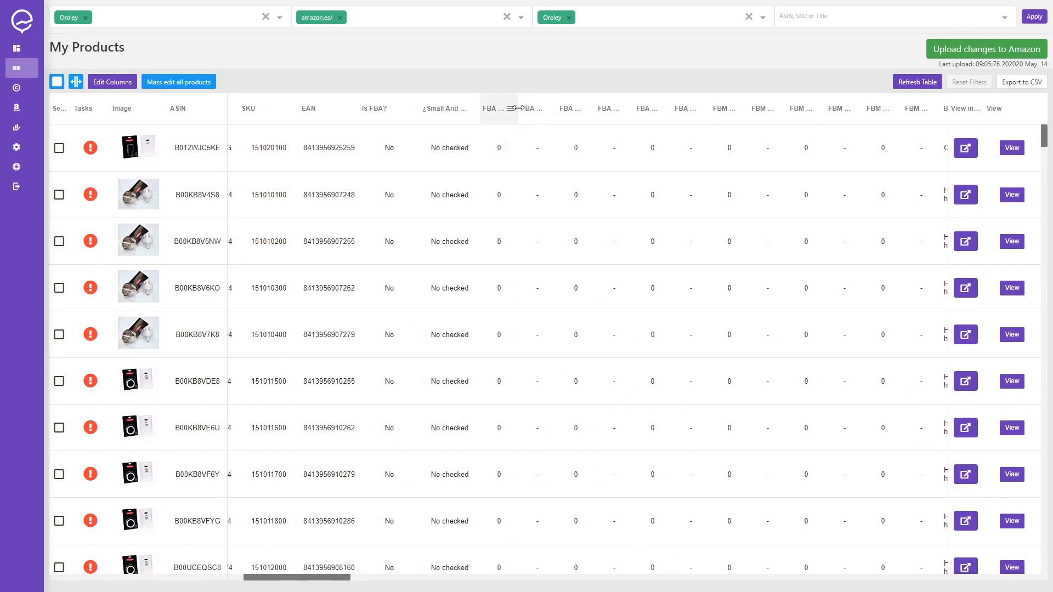
pyautogui.moveTo(519, 110); pyautogui.dragTo(555, 110)
pyautogui.click(520, 112)
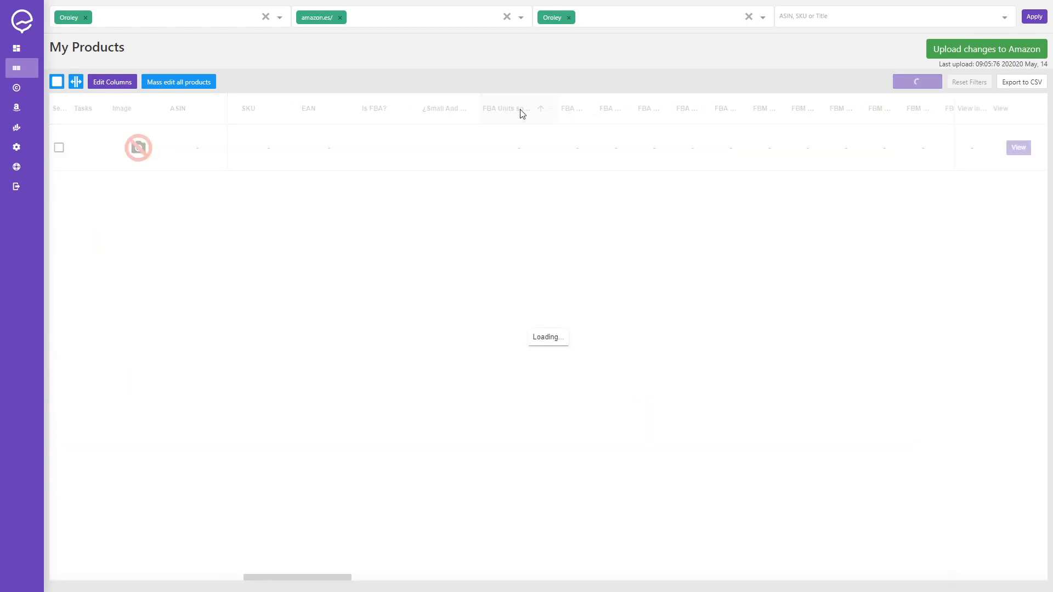
pyautogui.click(520, 112)
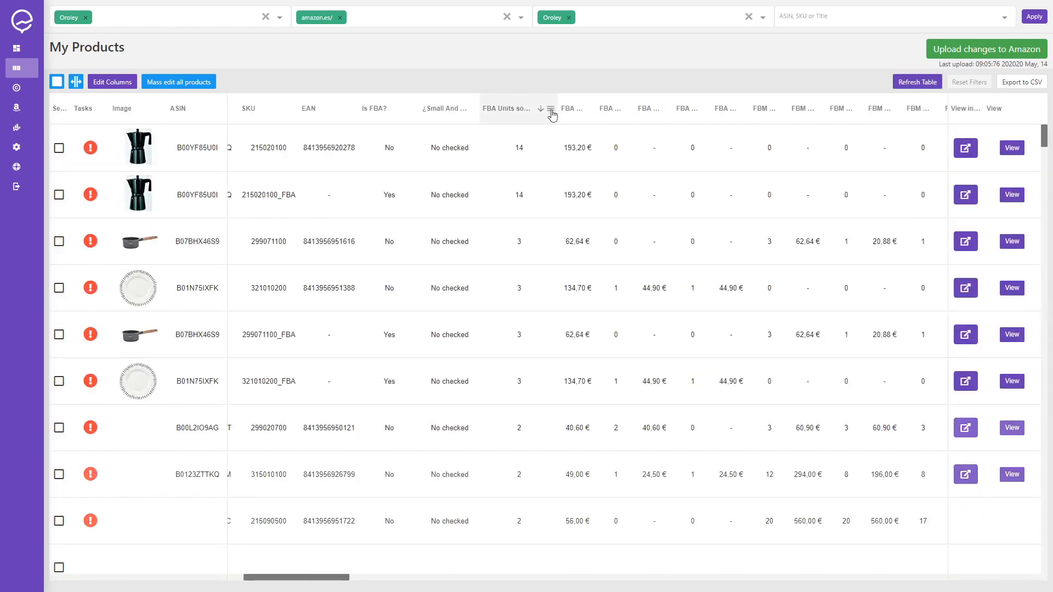
pyautogui.moveTo(557, 110); pyautogui.dragTo(590, 110)
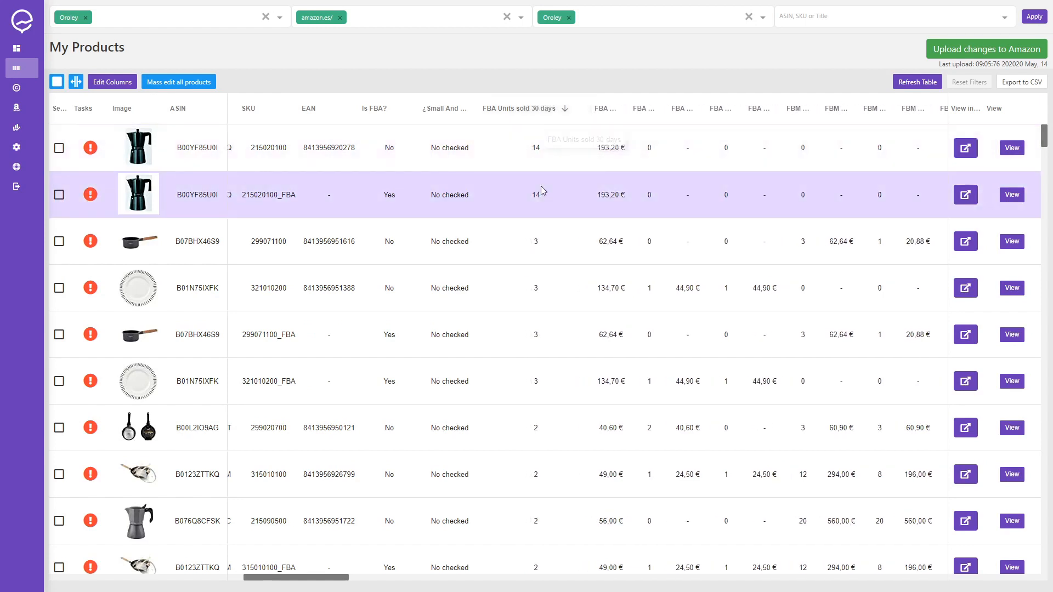
# Fill the first product's Title to Upload editor with its current title plus the keyword "cafetera tradicional", and leave without confirming
pyautogui.hscroll(3, 543, 186)
pyautogui.hscroll(5, 542, 185)
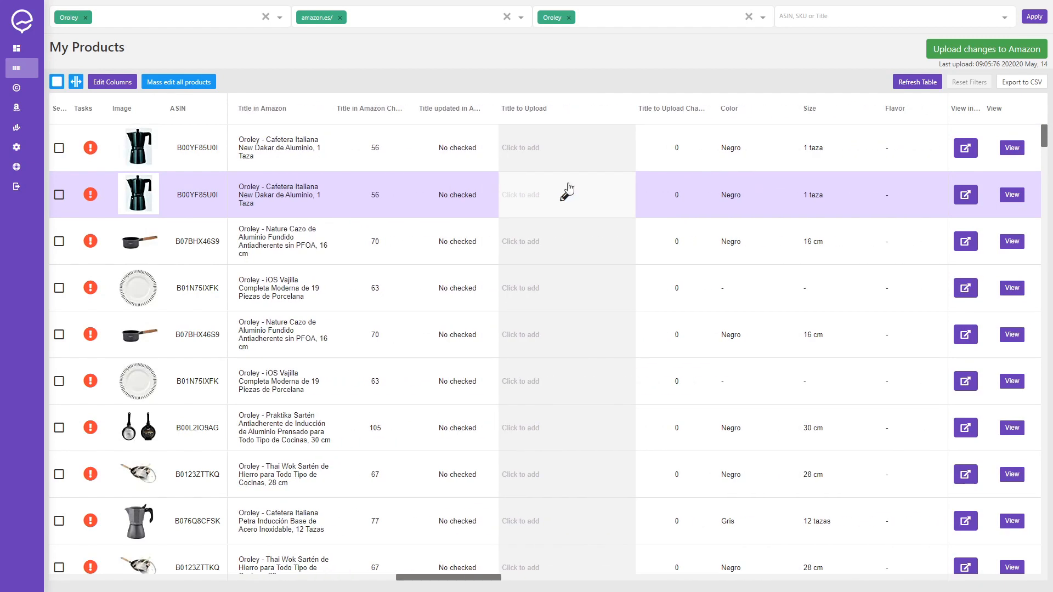
pyautogui.hscroll(1, 596, 143)
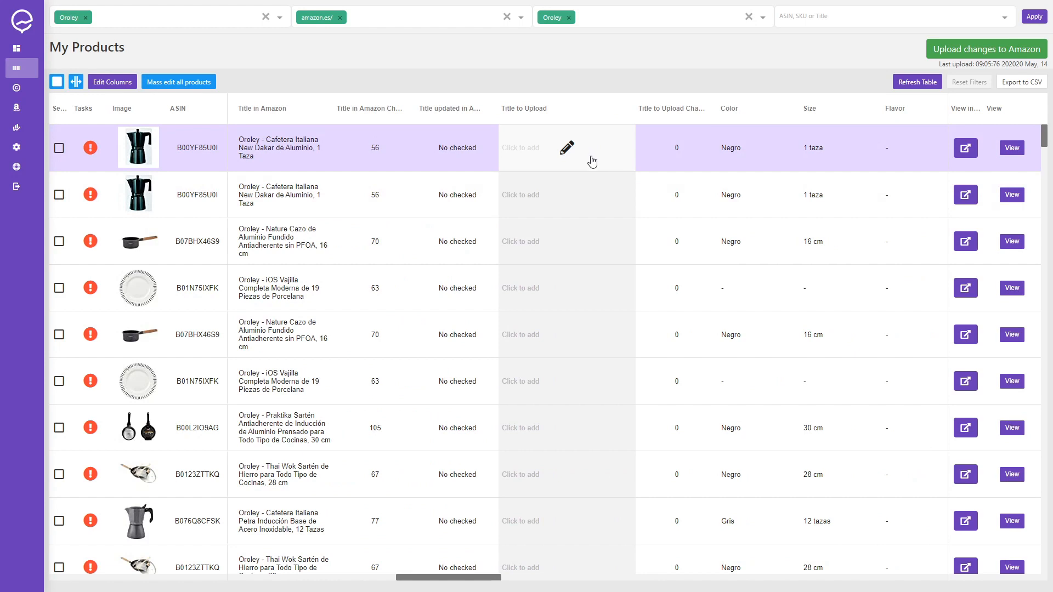
pyautogui.click(591, 160)
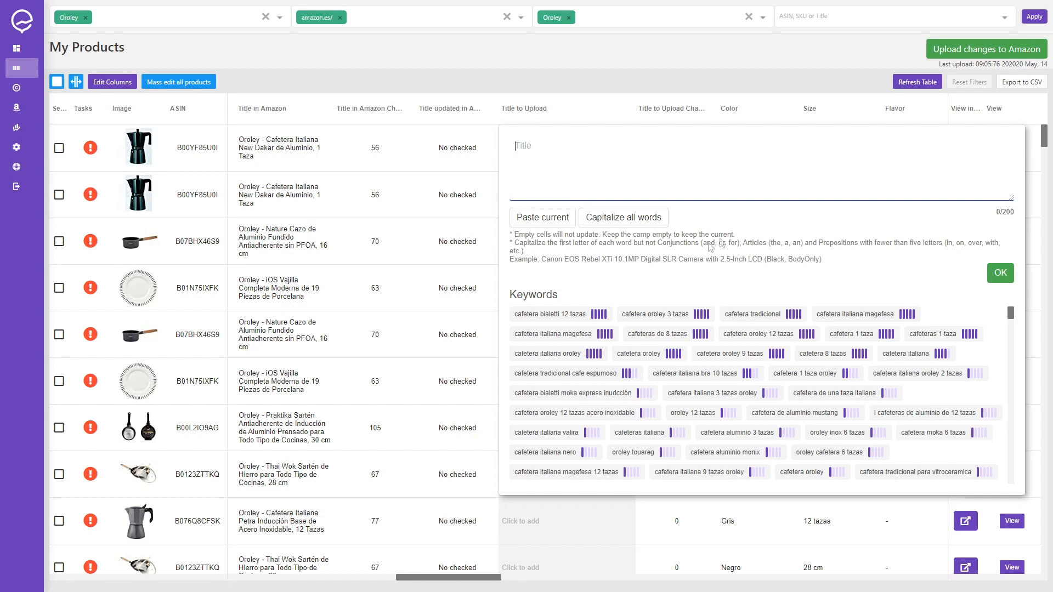
pyautogui.click(529, 218)
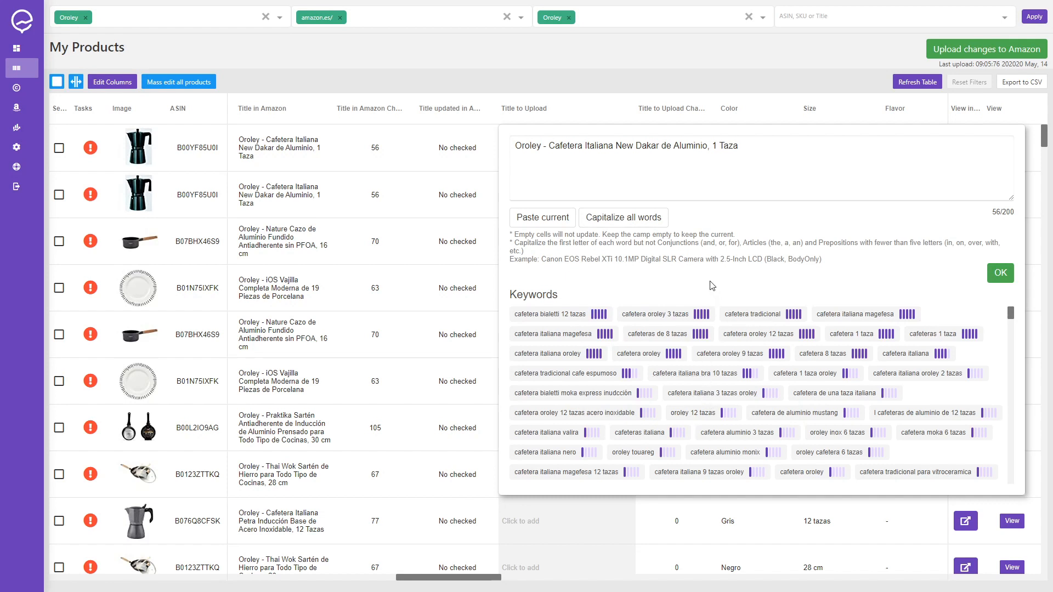
pyautogui.click(770, 172)
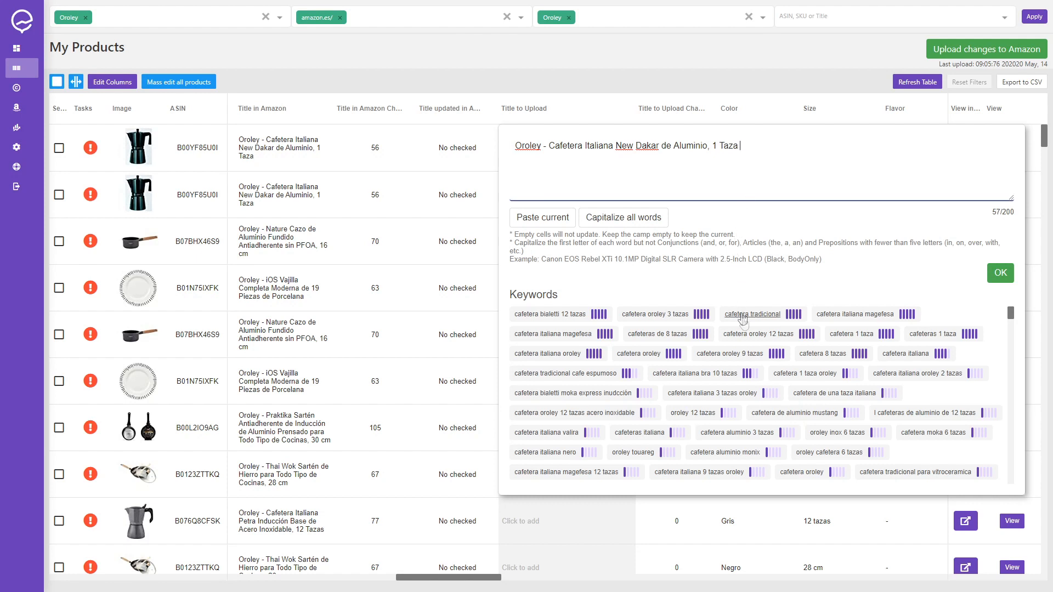
pyautogui.click(764, 319)
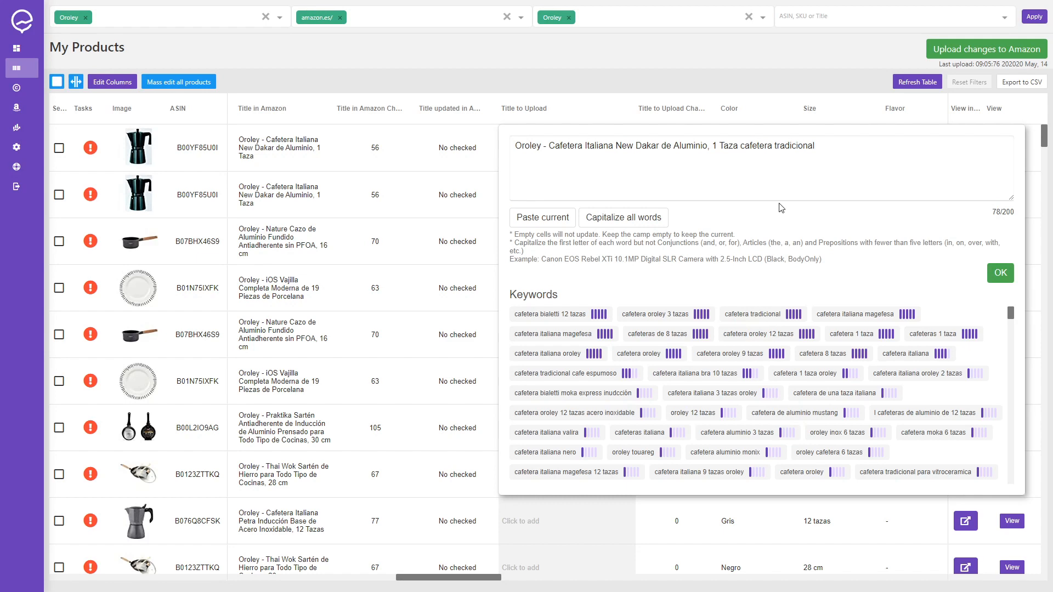
pyautogui.click(788, 86)
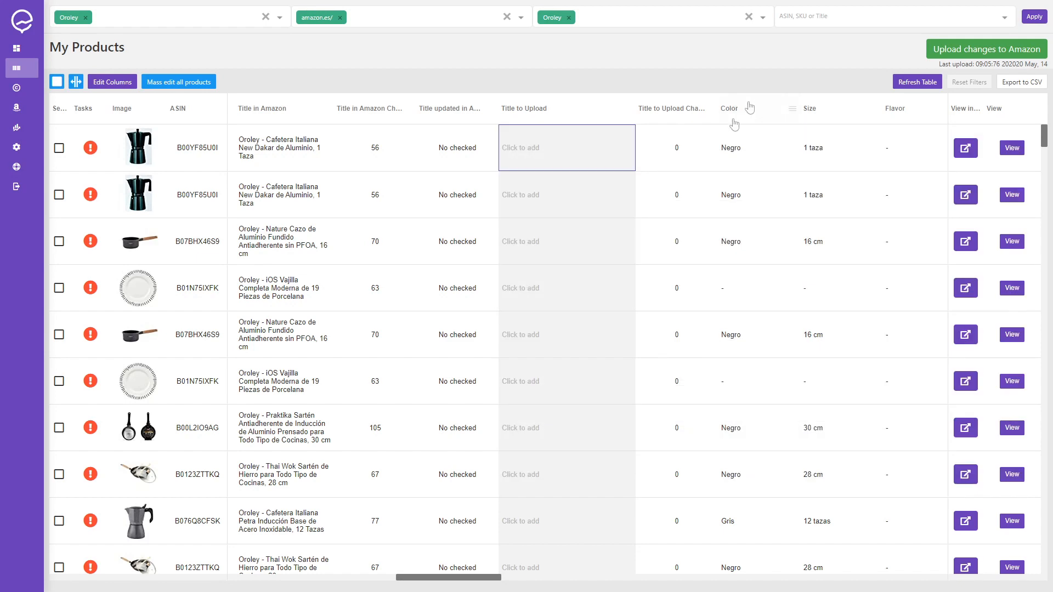
# Copy all current bullet points of the first product into its bullet points to upload and confirm
pyautogui.hscroll(10, 701, 242)
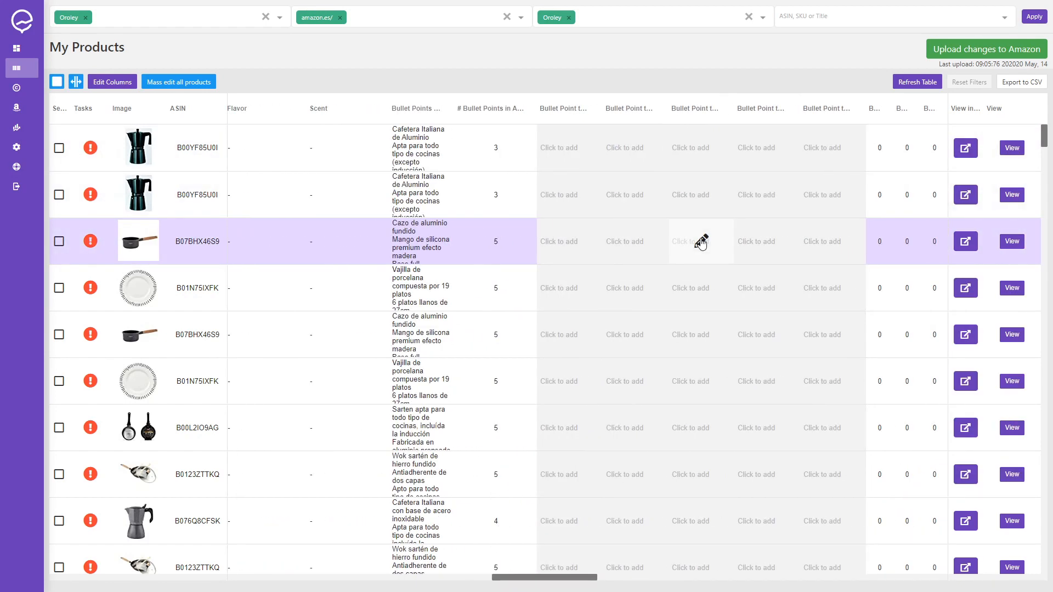
pyautogui.hscroll(2, 701, 241)
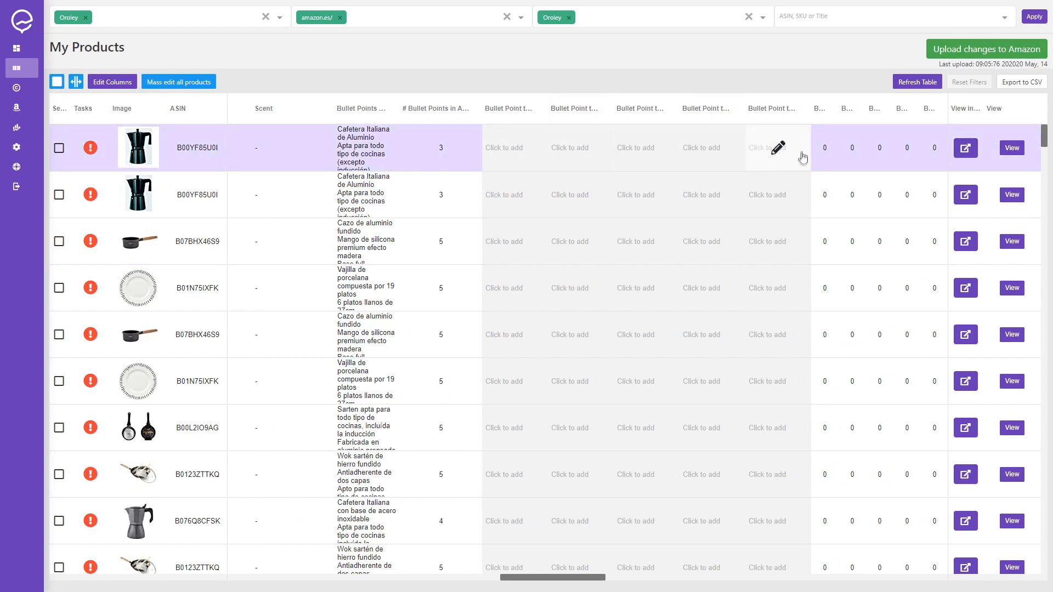
pyautogui.click(515, 148)
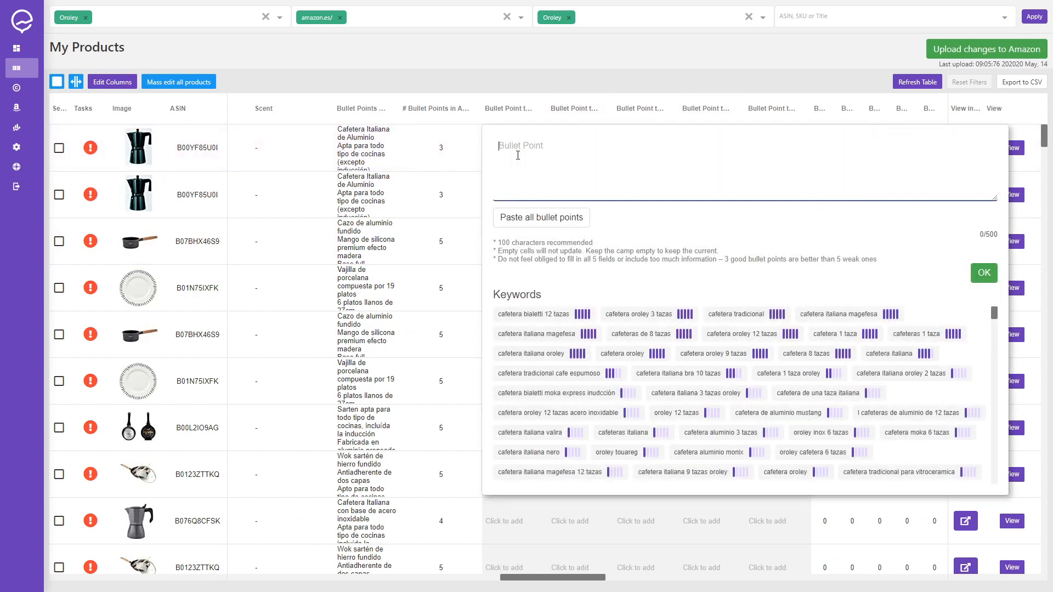
pyautogui.click(542, 219)
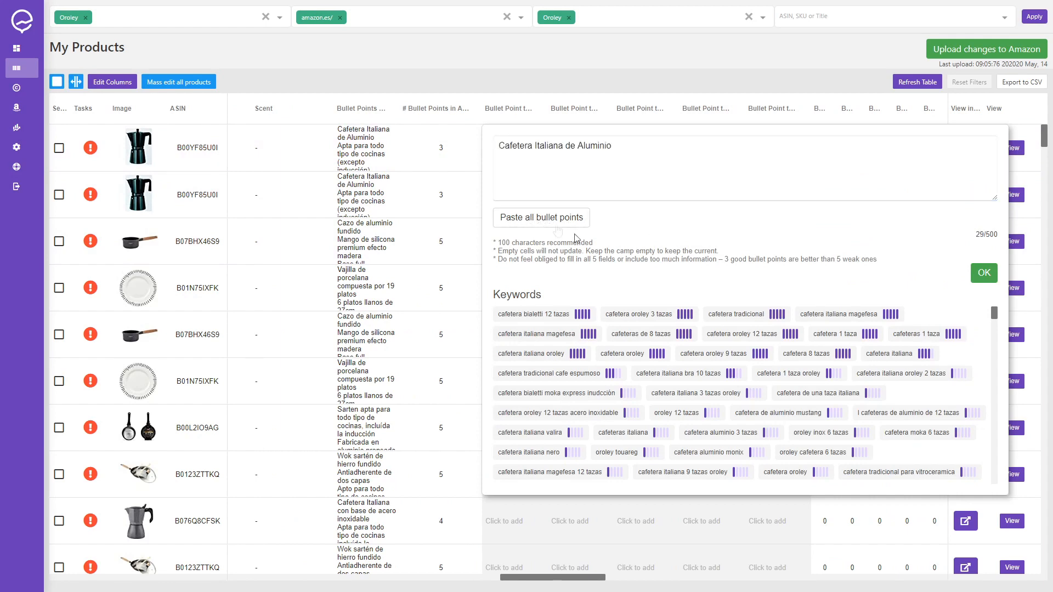
pyautogui.click(983, 273)
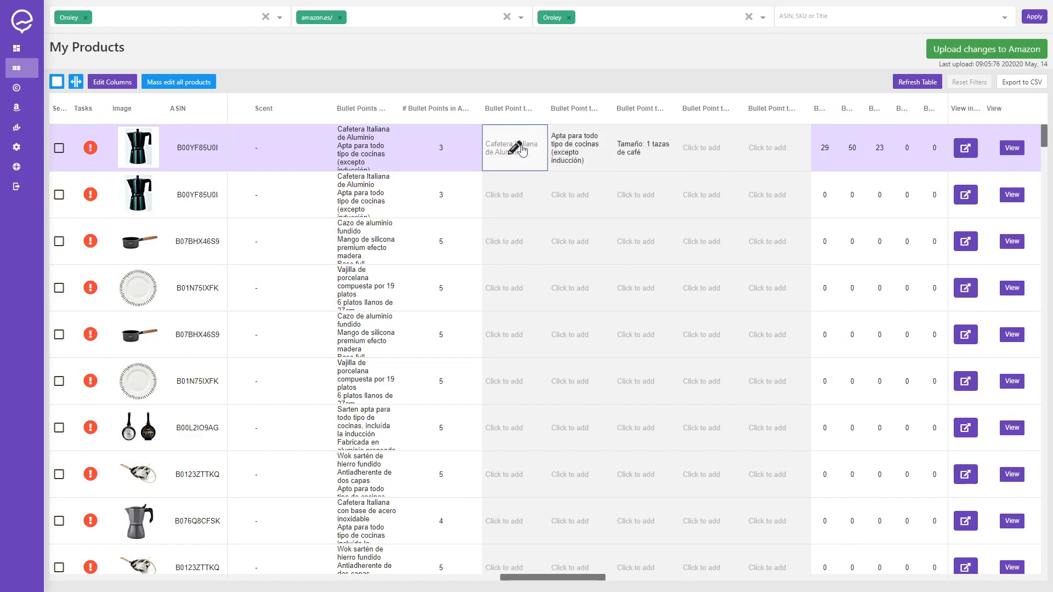
# Append the keyword "cafetera oroley" to the first product's first bullet point and confirm
pyautogui.click(522, 160)
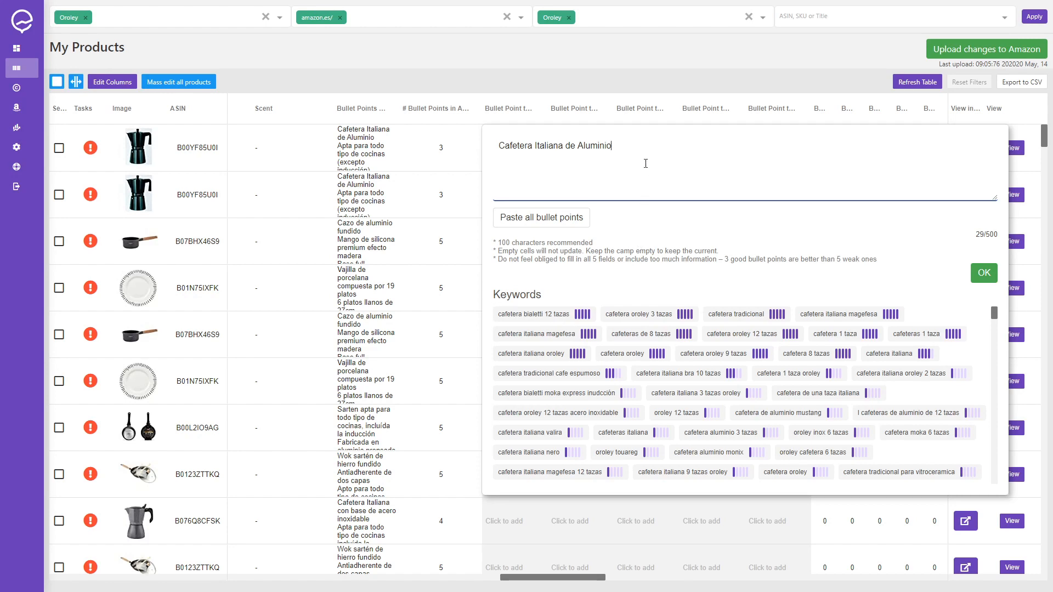
pyautogui.click(631, 356)
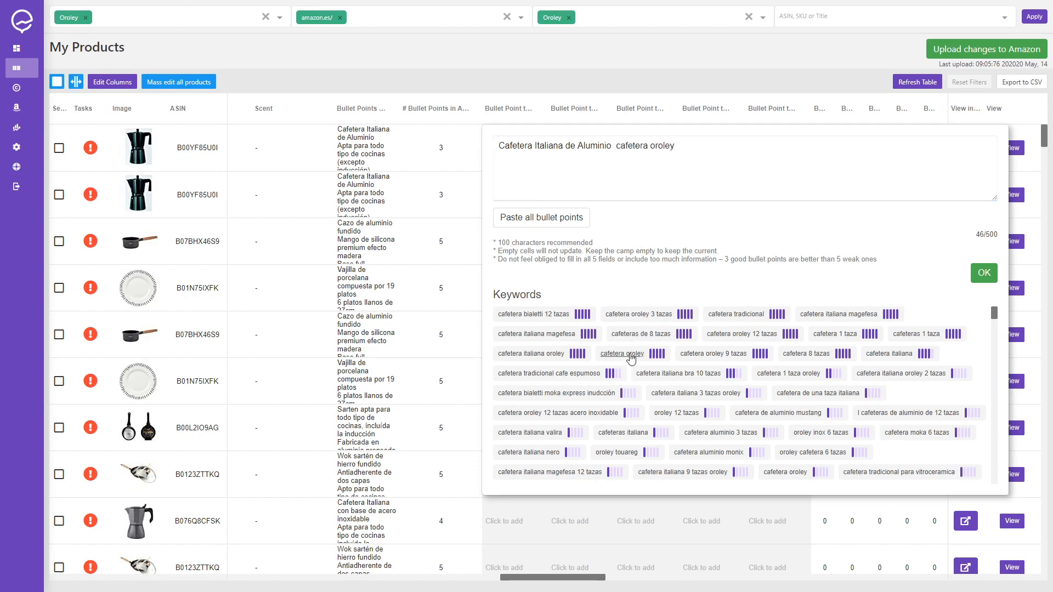
pyautogui.click(983, 275)
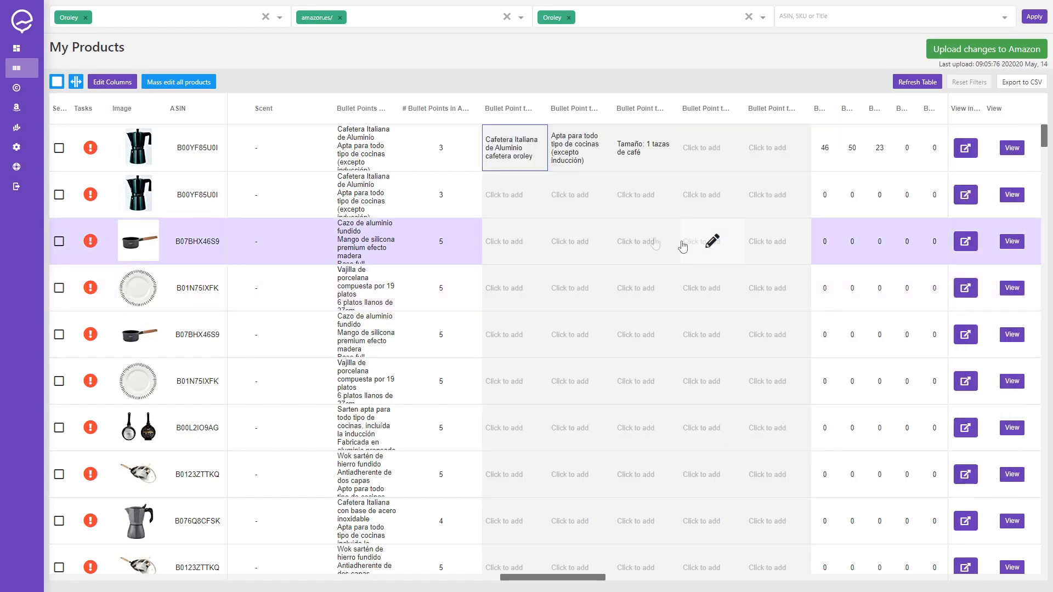
# In the first product's Description to Upload, bold "Con más de cincuenta" and toggle italics on and off for "fabricación"
pyautogui.hscroll(10, 658, 241)
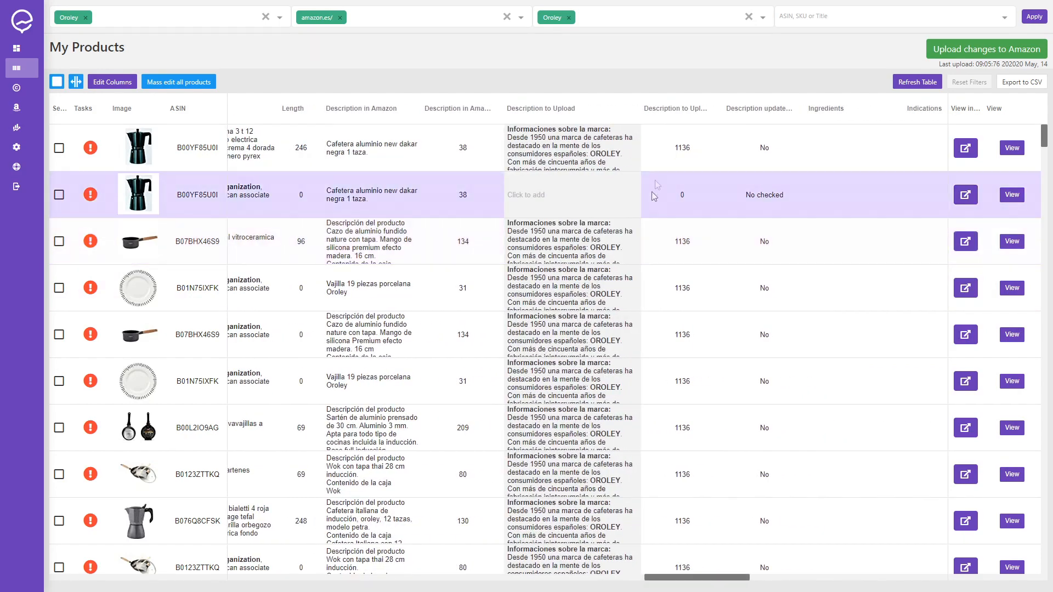
pyautogui.click(551, 156)
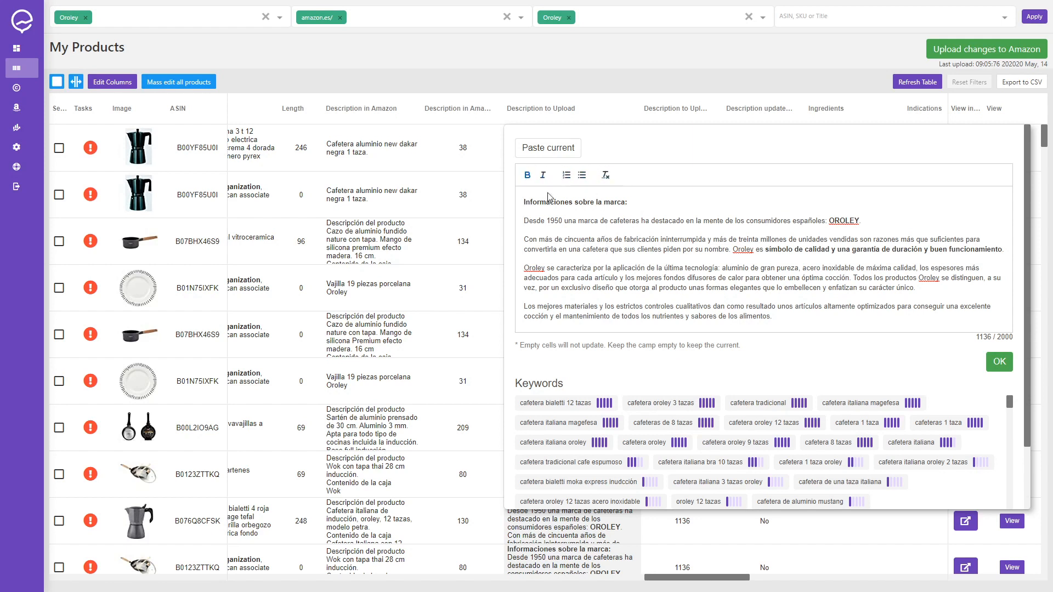
pyautogui.moveTo(526, 240); pyautogui.dragTo(596, 240)
pyautogui.click(528, 176)
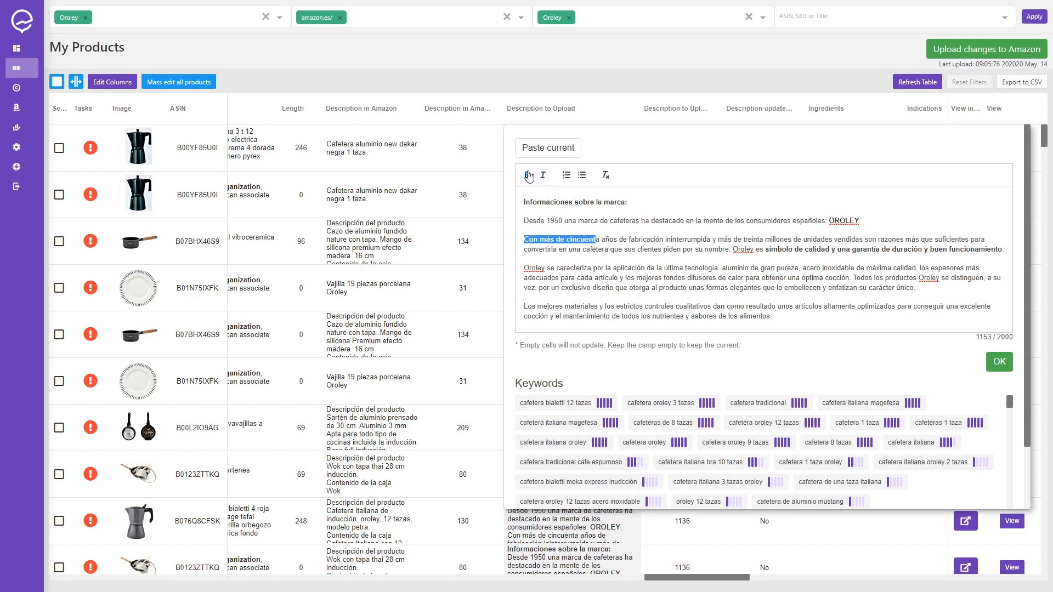
pyautogui.moveTo(628, 240); pyautogui.dragTo(659, 239)
pyautogui.click(543, 176)
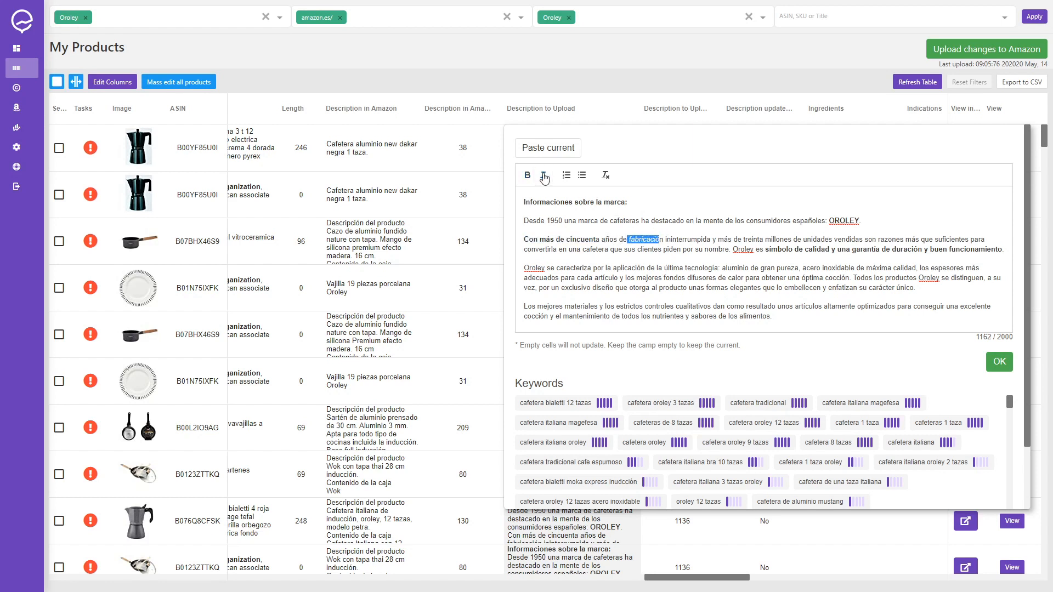
pyautogui.click(543, 176)
# Format the description's "Oroley se caracteriza" paragraph as a numbered list and the "Los mejores materiales" paragraph as a bulleted list
pyautogui.click(576, 260)
pyautogui.click(524, 268)
pyautogui.click(566, 175)
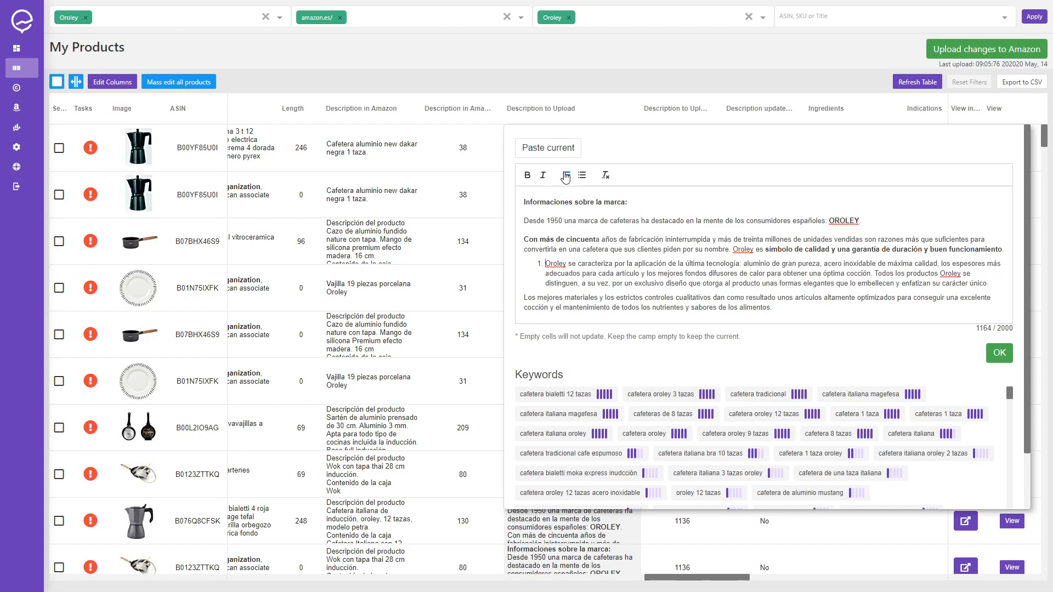
pyautogui.click(525, 297)
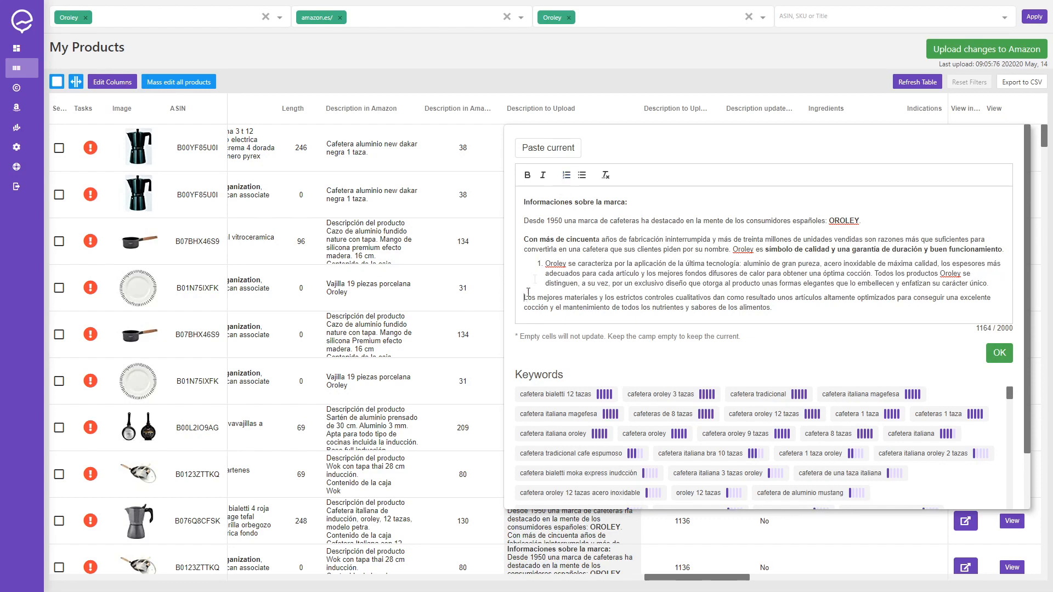
pyautogui.click(582, 176)
pyautogui.scroll(-1, 572, 253)
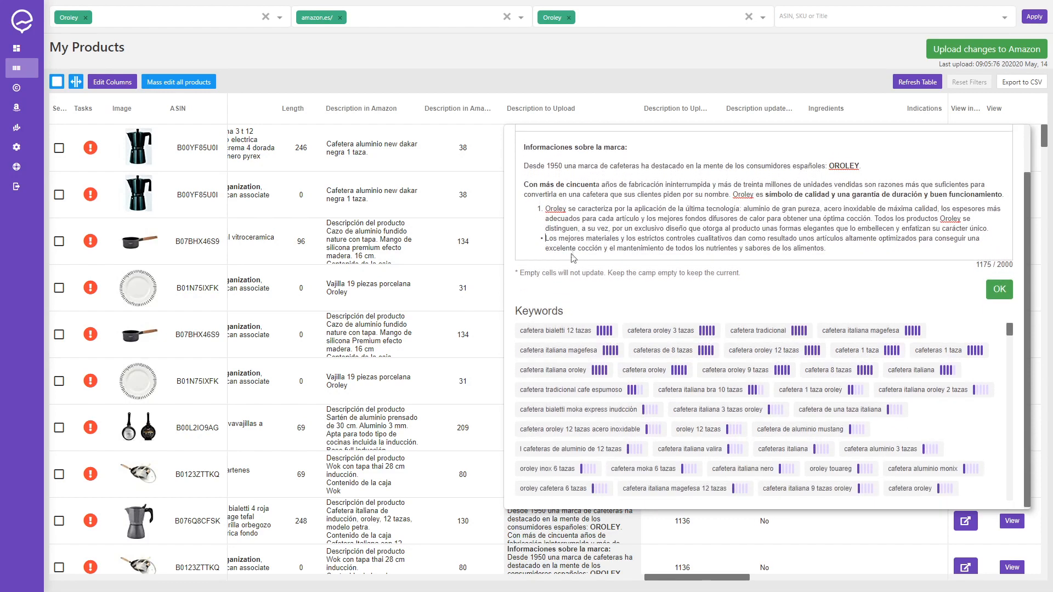
# Clear the formatting of all description text below the "Informaciones sobre la marca:" heading and confirm the description
pyautogui.moveTo(827, 248); pyautogui.dragTo(522, 167)
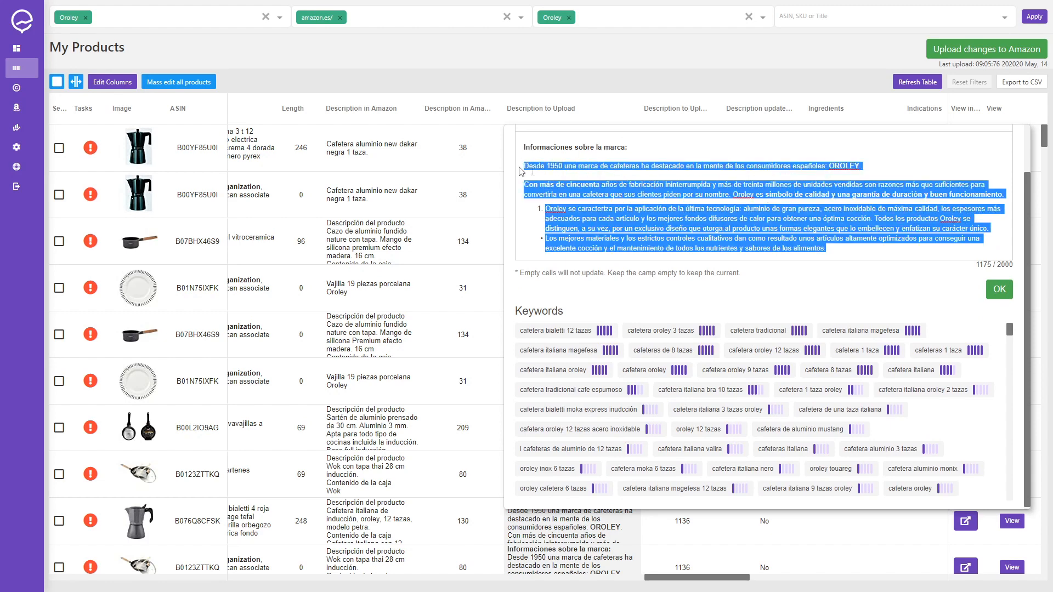
pyautogui.scroll(1, 522, 168)
pyautogui.click(604, 177)
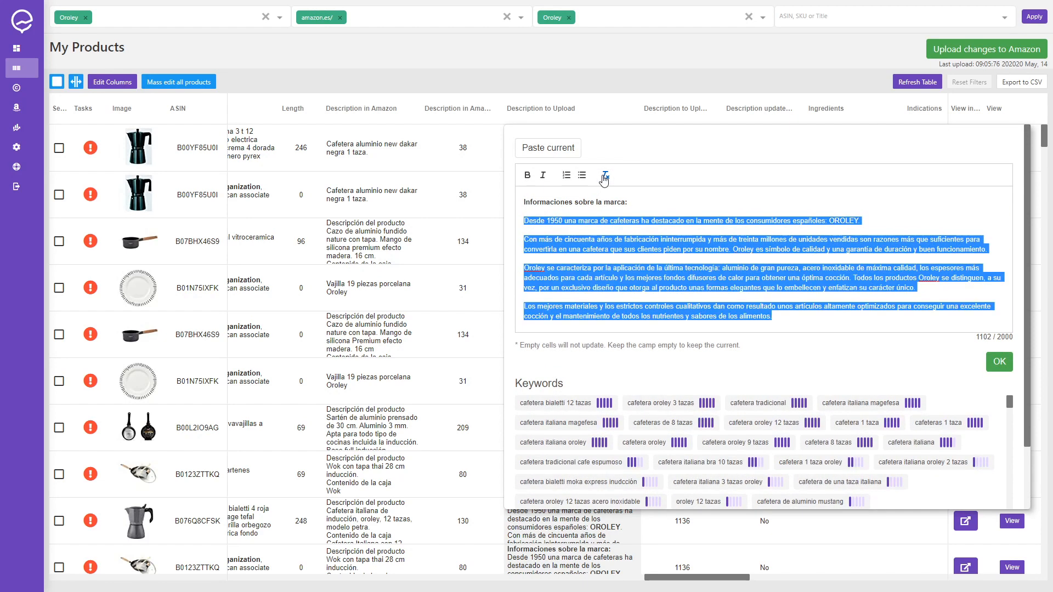
pyautogui.click(615, 256)
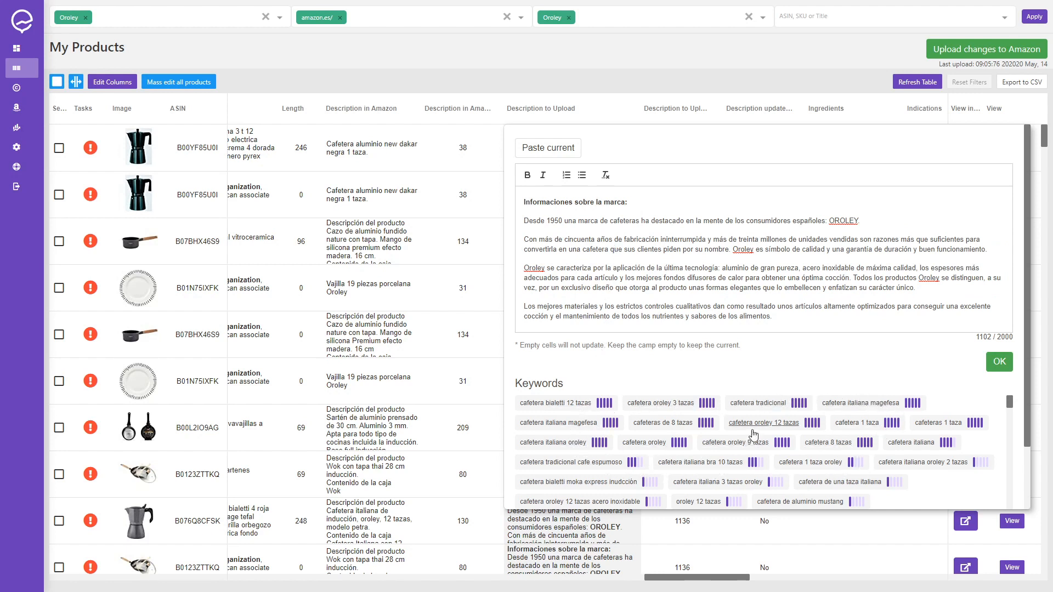
pyautogui.click(1000, 361)
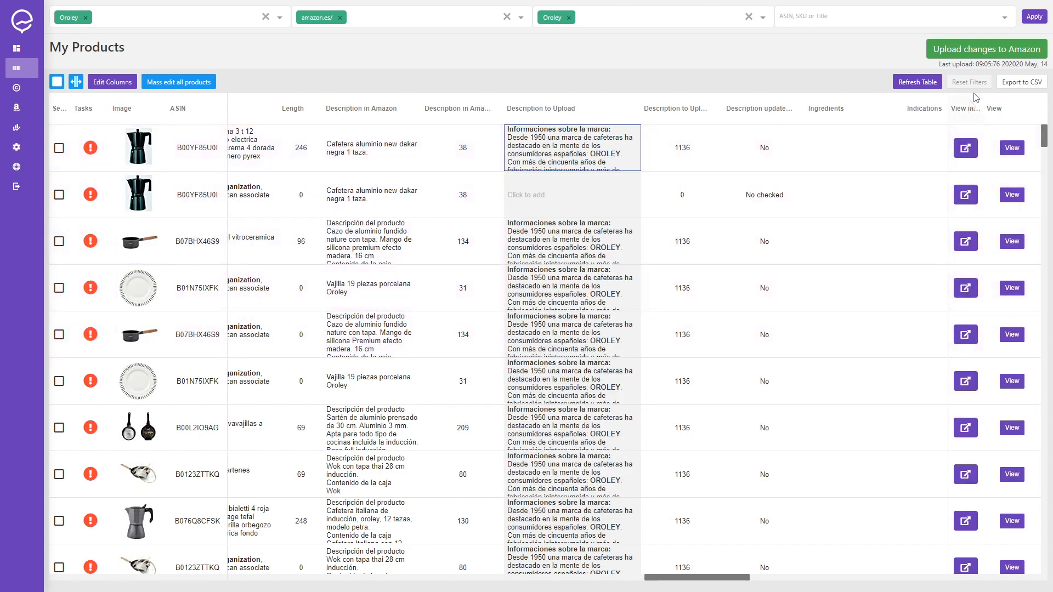
# Review the pending Amazon upload changes for seller Oroley and cancel the upload
pyautogui.click(982, 52)
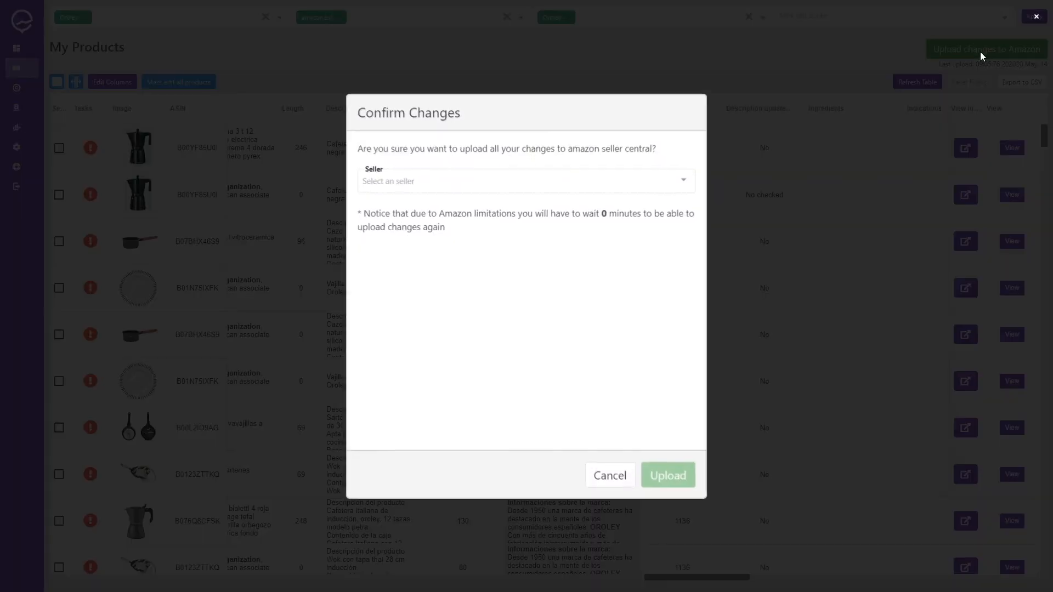
pyautogui.click(649, 187)
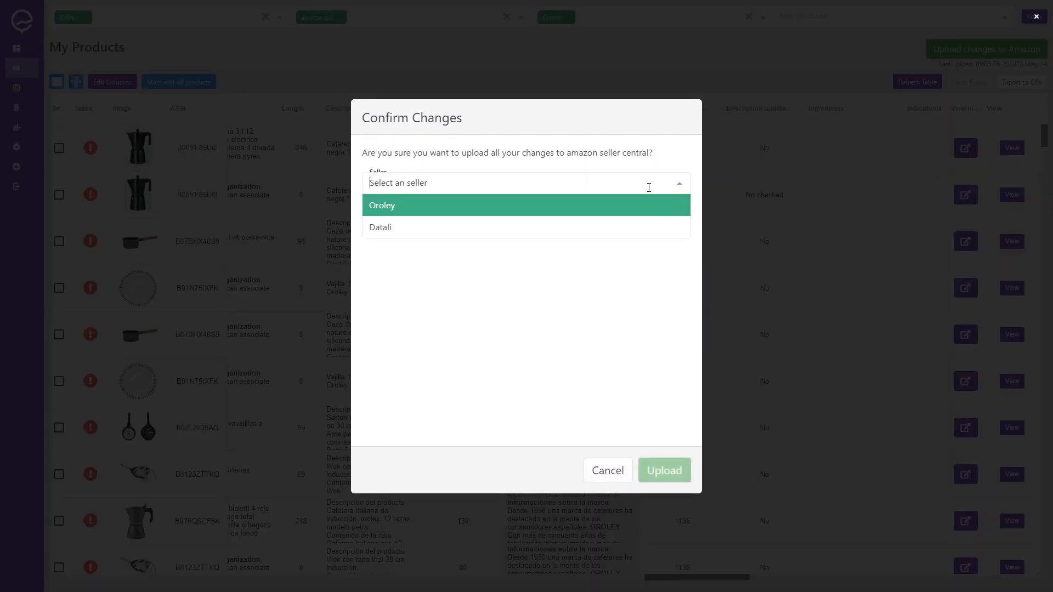
pyautogui.click(608, 207)
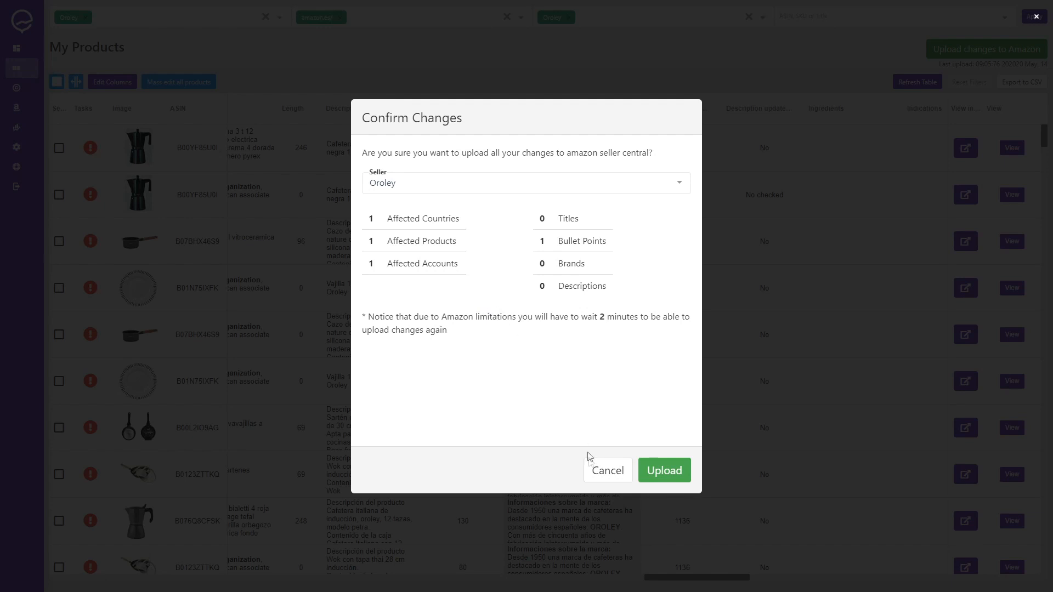
pyautogui.click(599, 471)
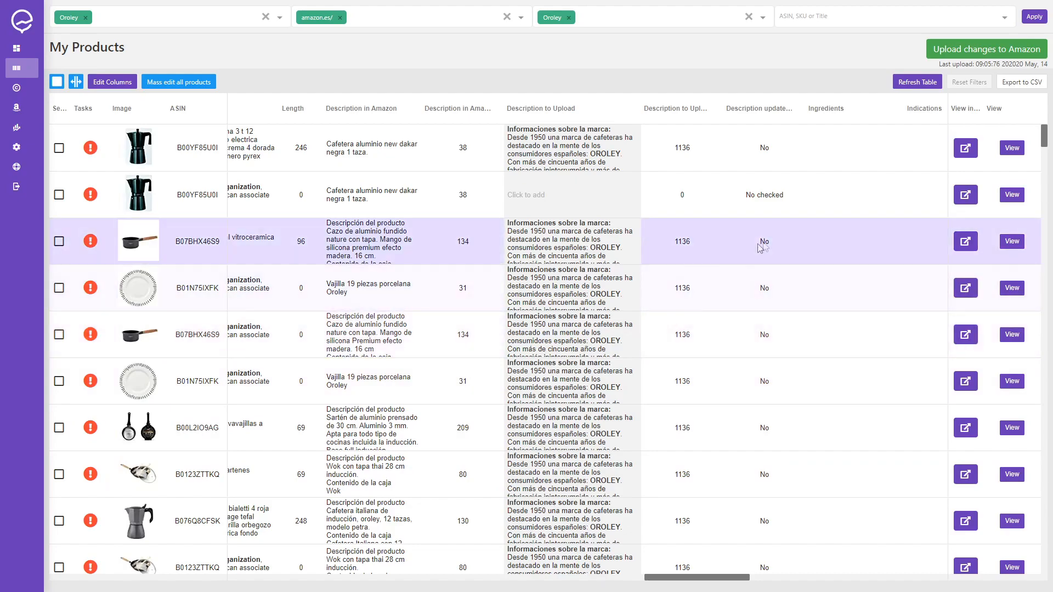
# Export the My Products table to a CSV file
pyautogui.click(1011, 84)
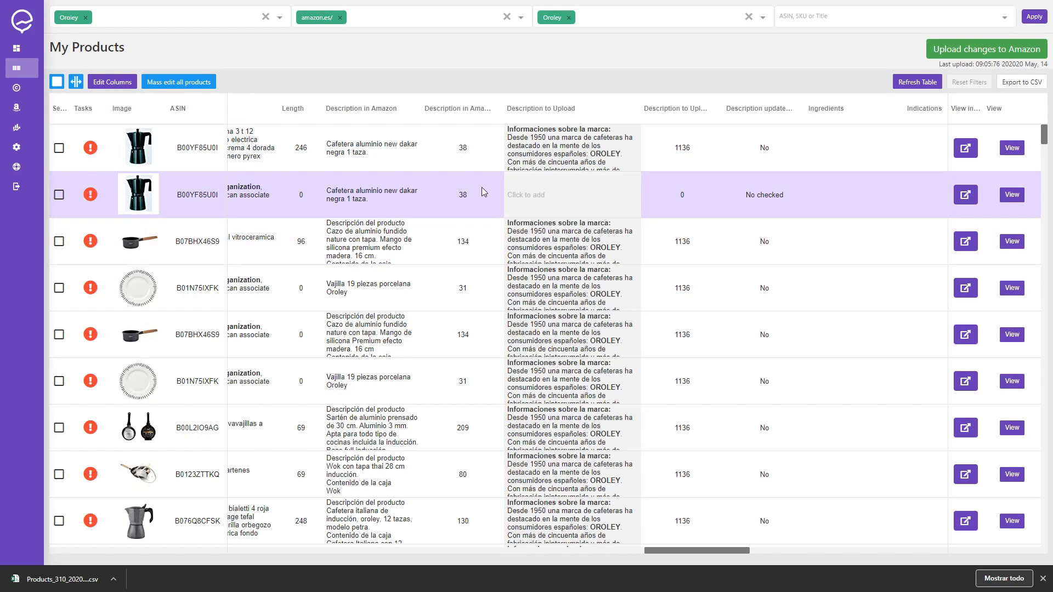
# Examine the title, bullet point, search term and description columns and the filter options of the "Title updated in Amazon" column
pyautogui.hscroll(-2, 482, 187)
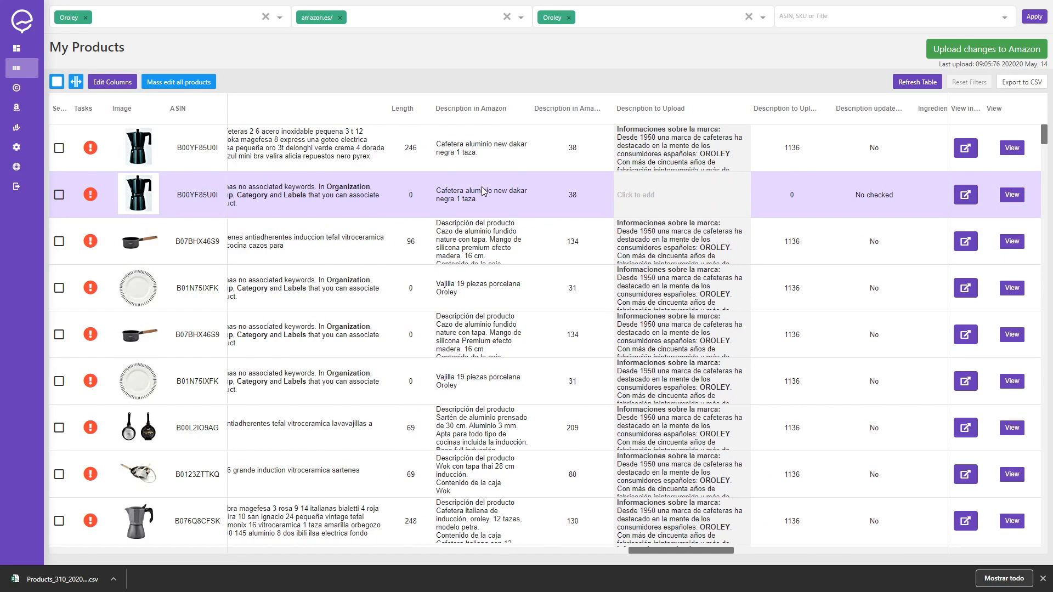
pyautogui.hscroll(-2, 482, 190)
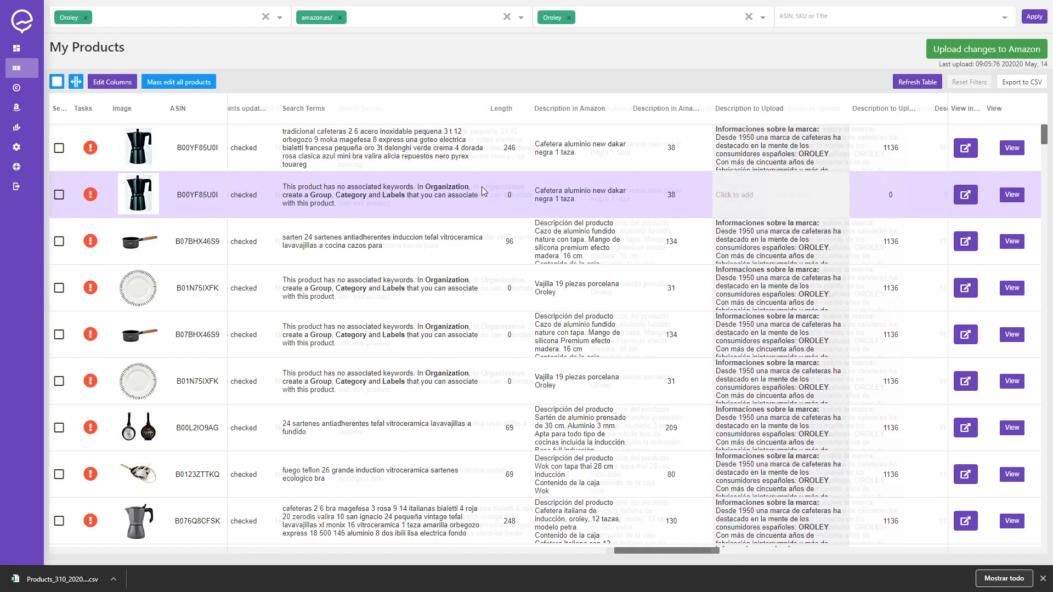
pyautogui.hscroll(-10, 482, 190)
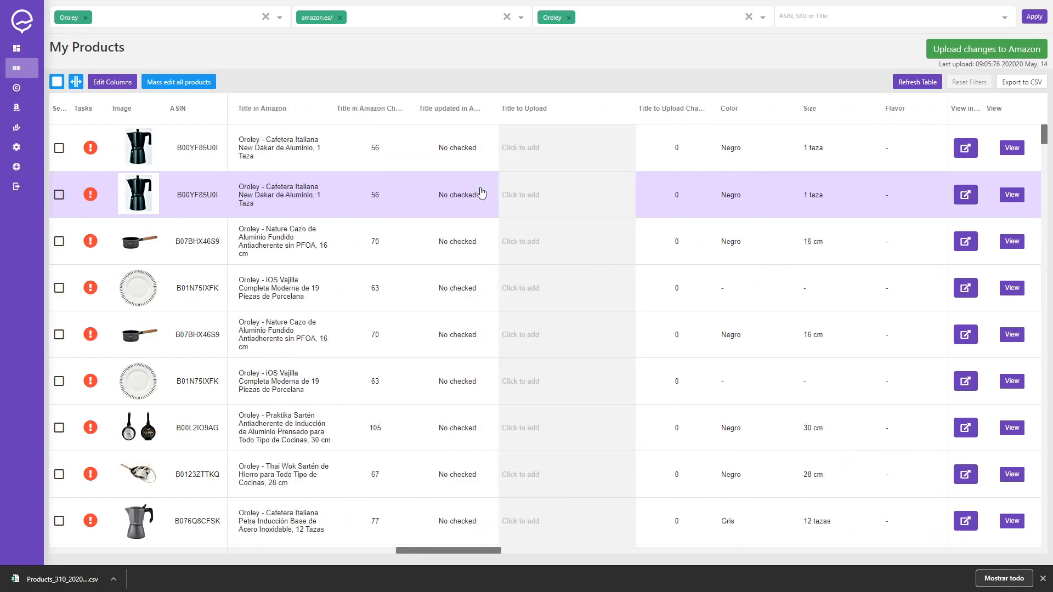
pyautogui.hscroll(3, 482, 192)
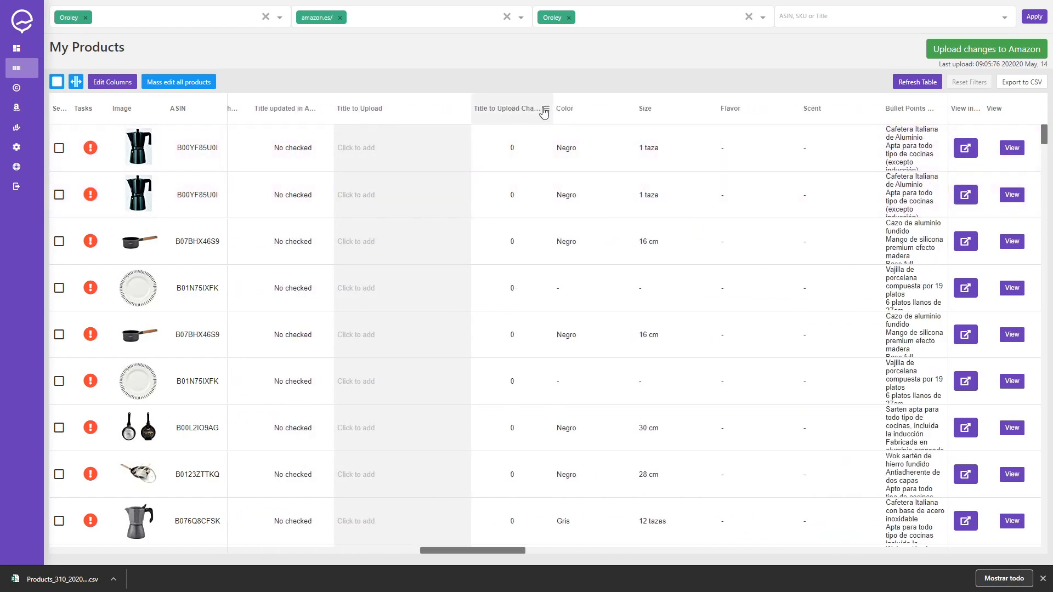
pyautogui.hscroll(-3, 435, 141)
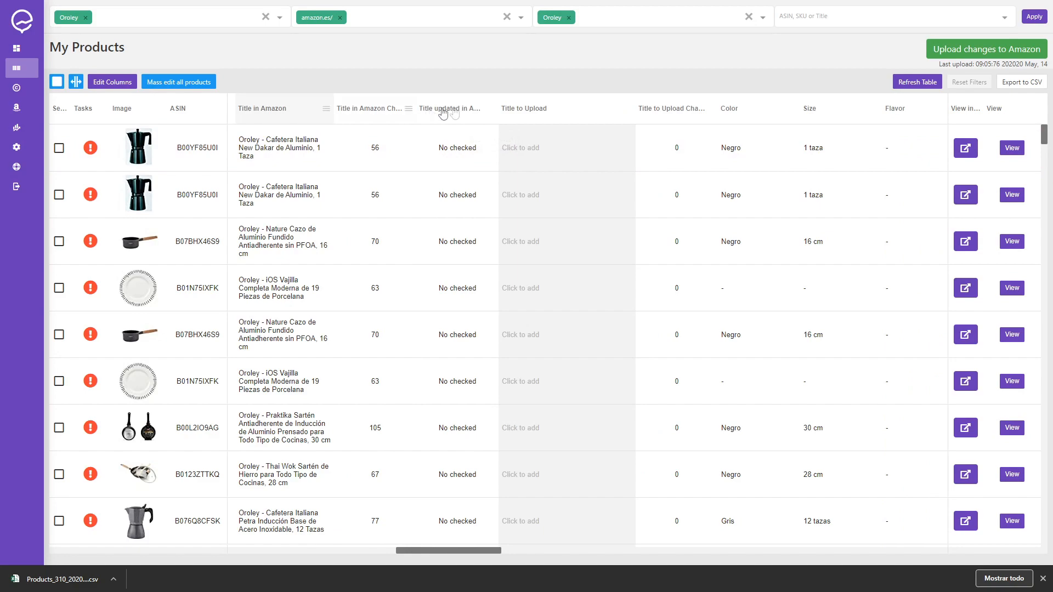
pyautogui.click(491, 108)
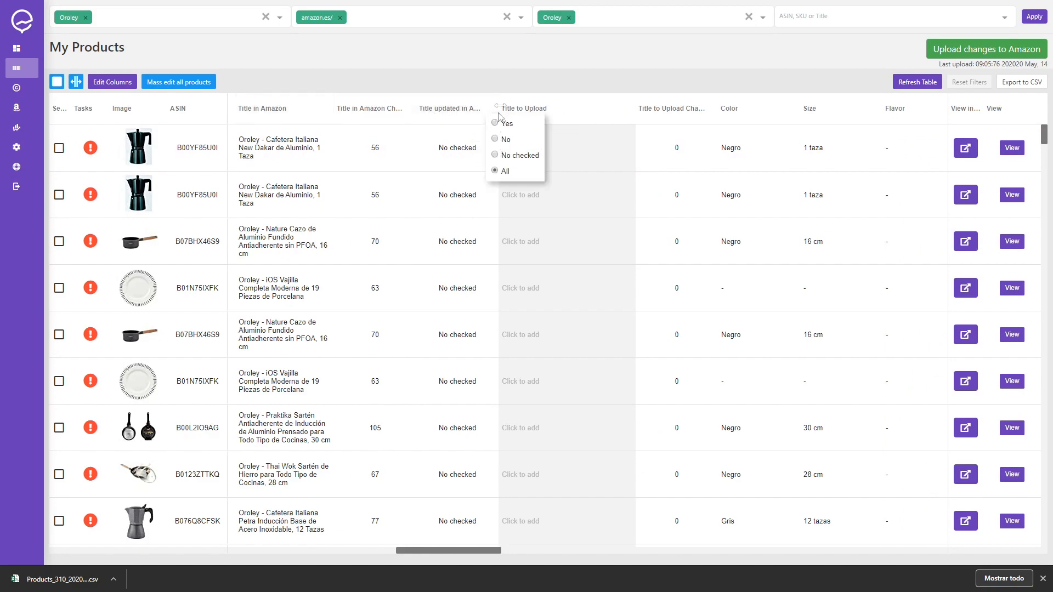
pyautogui.hscroll(10, 635, 193)
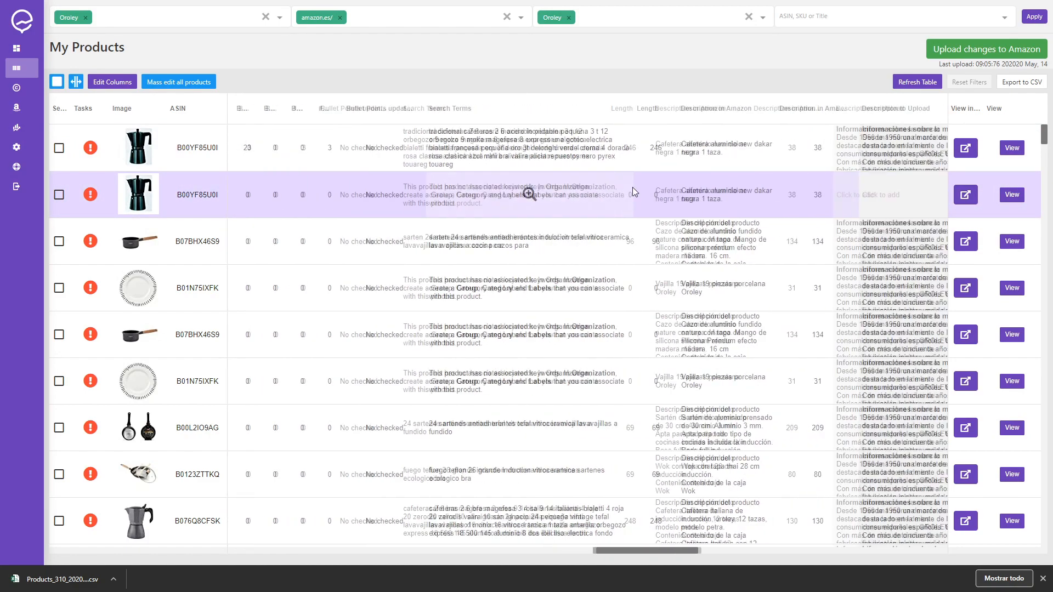
pyautogui.hscroll(3, 605, 171)
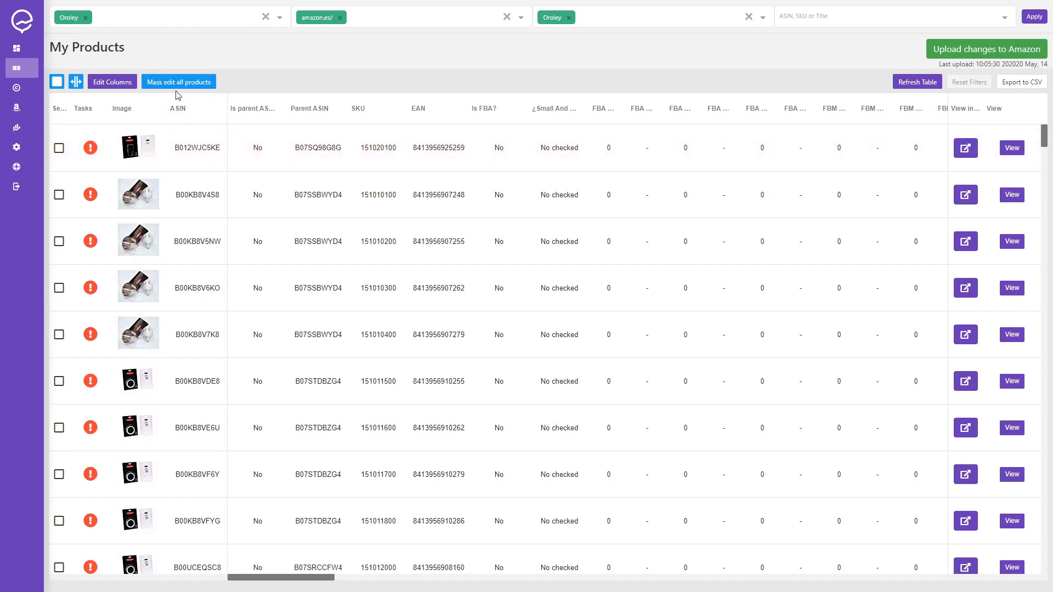
# Select the first four products in the table and open the mass edit for them
pyautogui.click(59, 148)
pyautogui.click(59, 195)
pyautogui.click(59, 242)
pyautogui.click(59, 288)
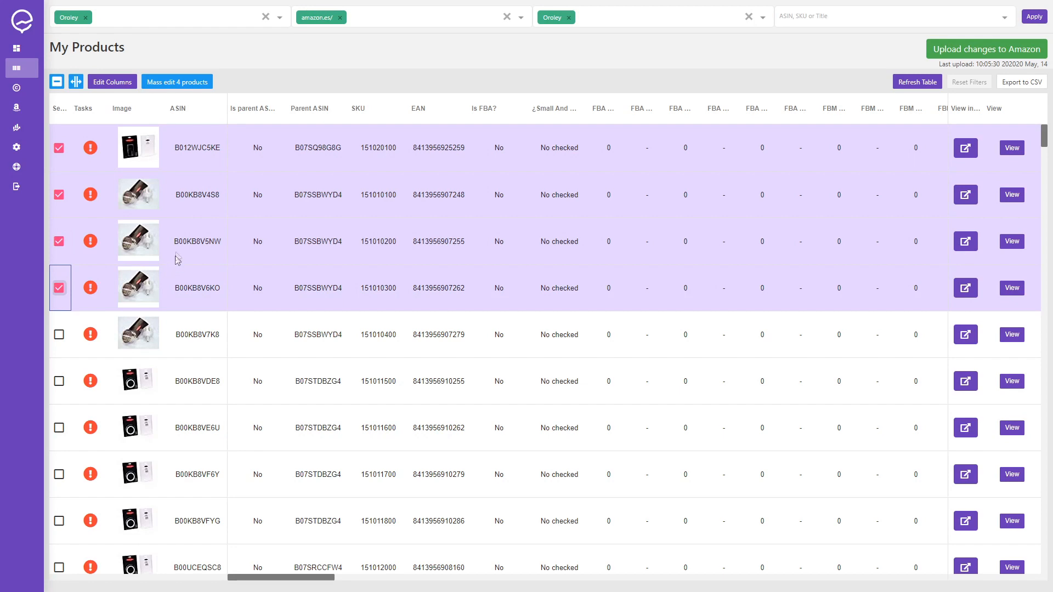
pyautogui.click(168, 79)
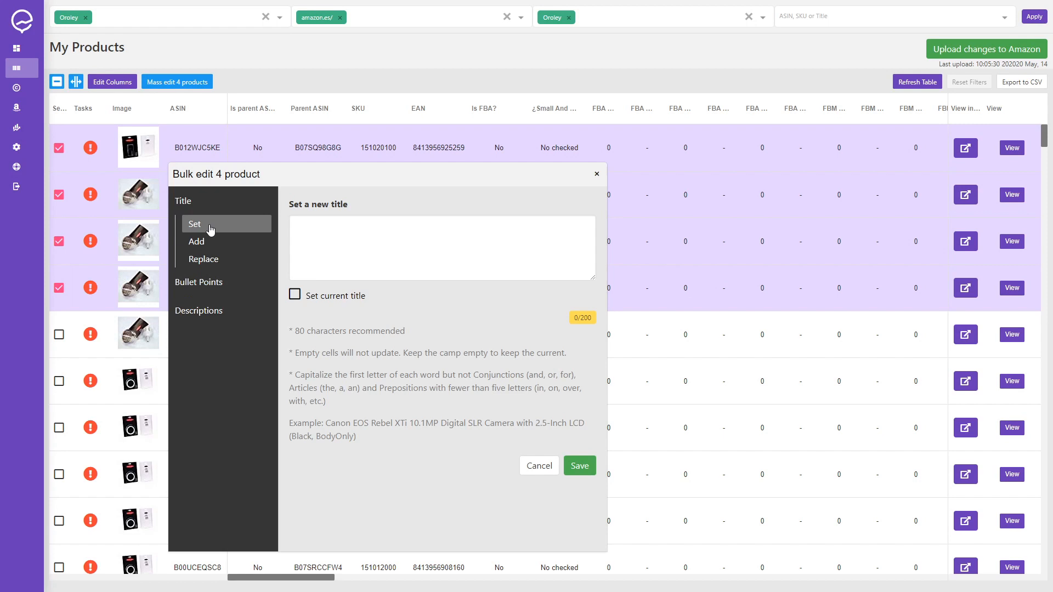
# Enter "coffe" as the new bulk title and switch to the option that sets the current title instead
pyautogui.click(323, 236)
pyautogui.write('coffe')
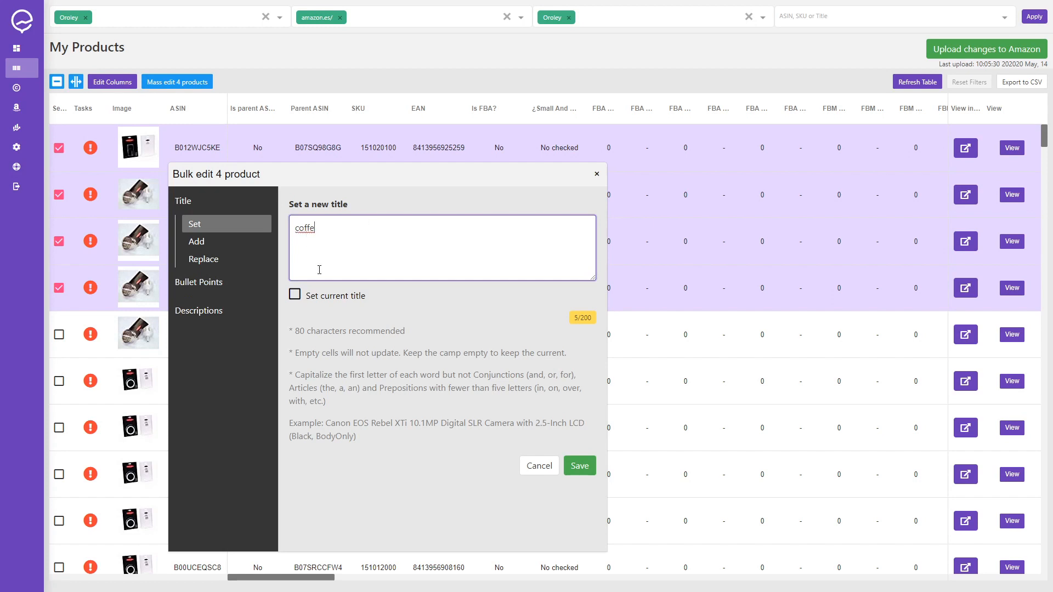
pyautogui.click(295, 296)
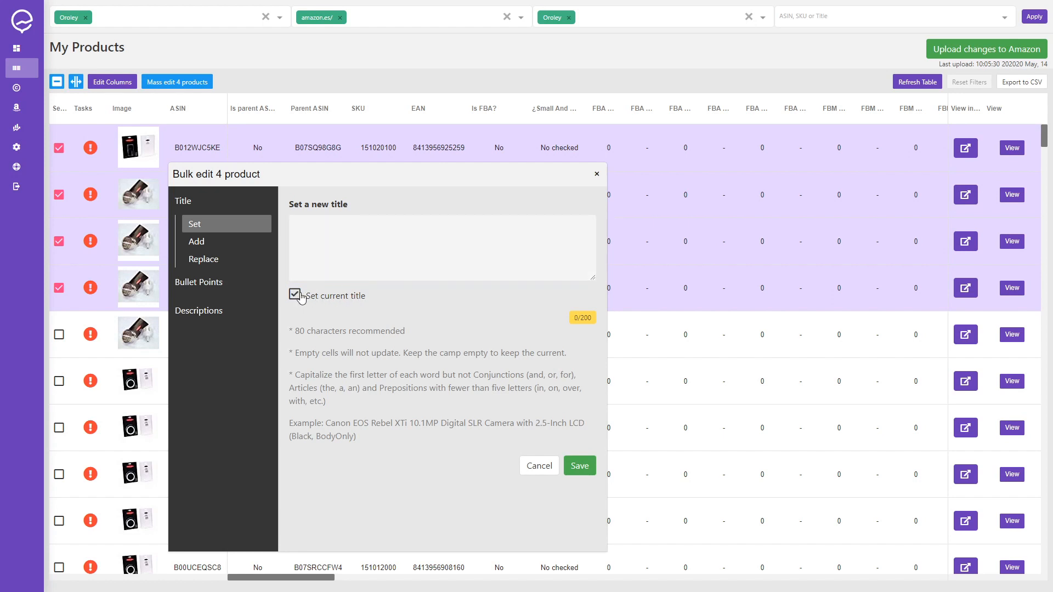
# Prepare a bulk title addition of "after" behind the titles, and change it to "before" placed ahead of them
pyautogui.click(211, 245)
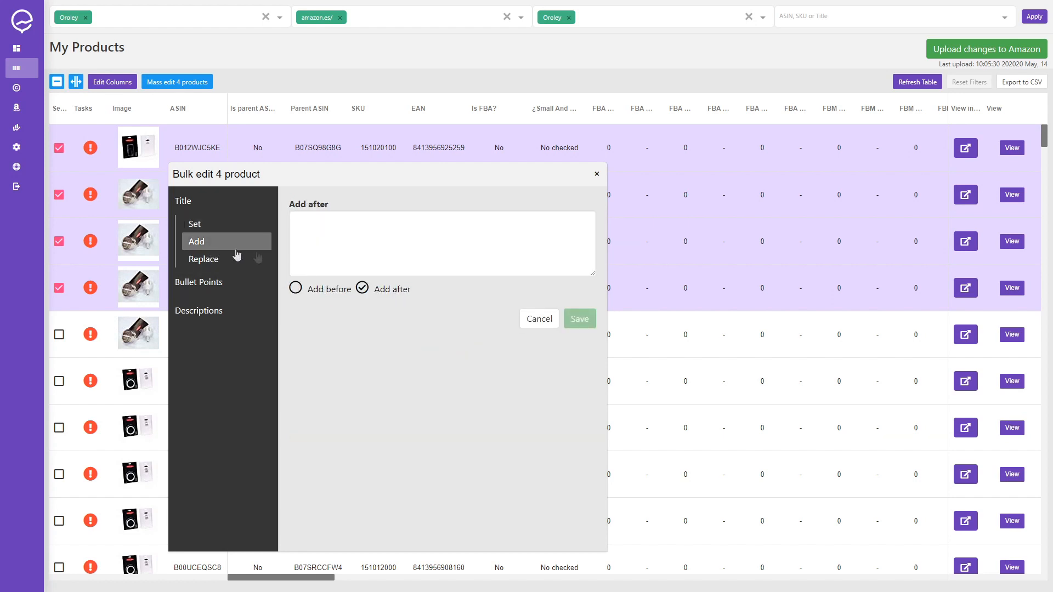
pyautogui.click(317, 243)
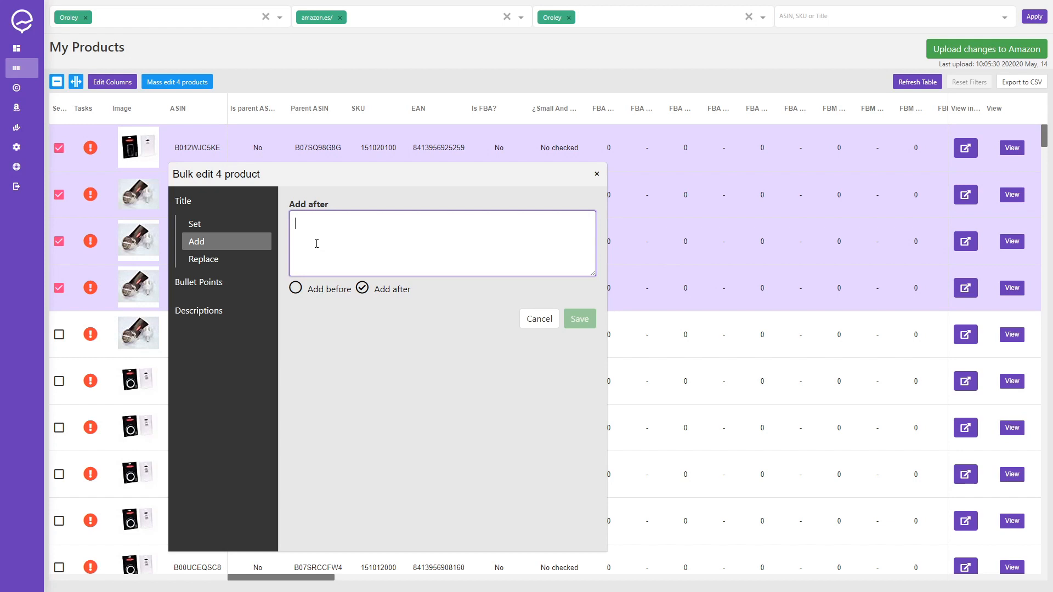
pyautogui.write('after')
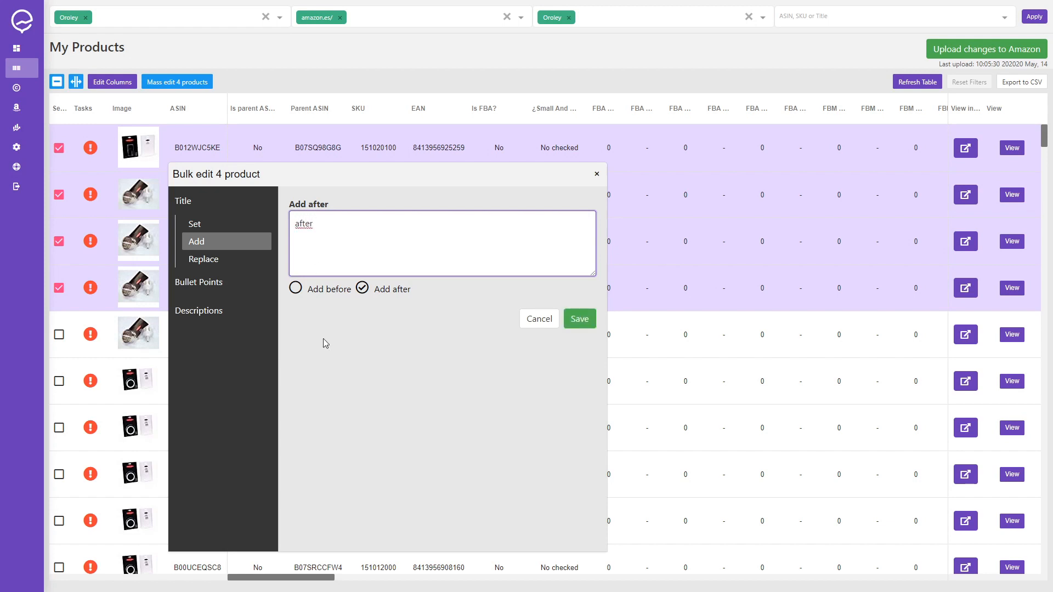
pyautogui.click(303, 287)
pyautogui.doubleClick(303, 224)
pyautogui.write('before')
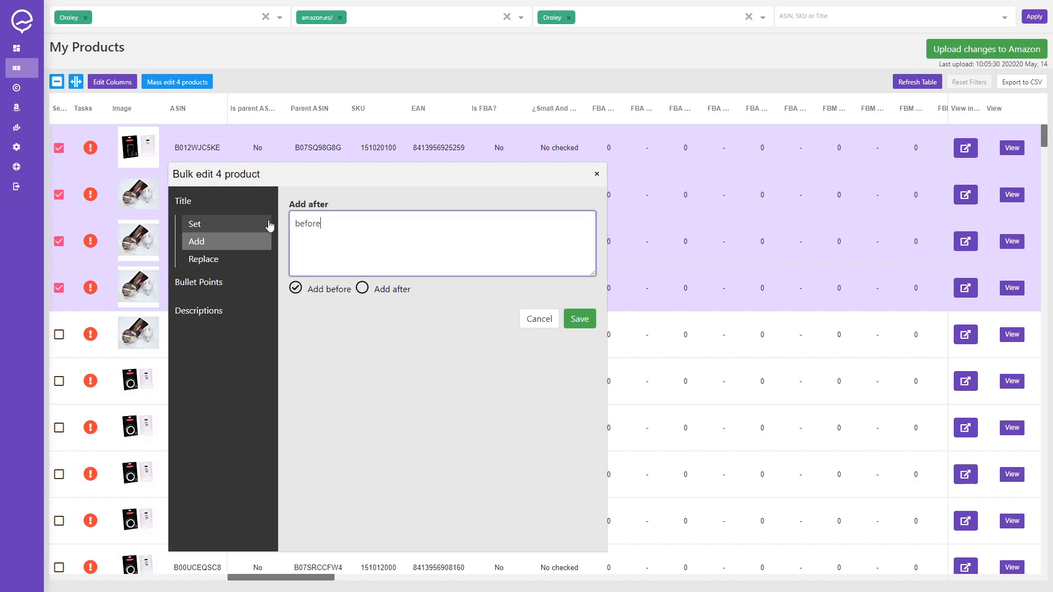
# Prepare a bulk title replacement that substitutes "blue" for "green"
pyautogui.click(209, 261)
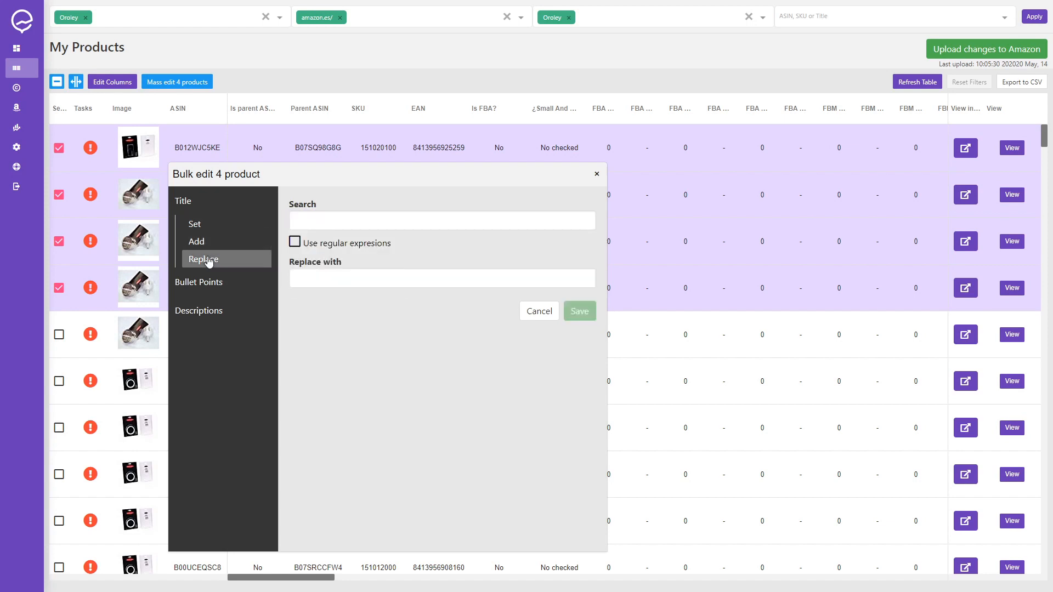
pyautogui.click(313, 222)
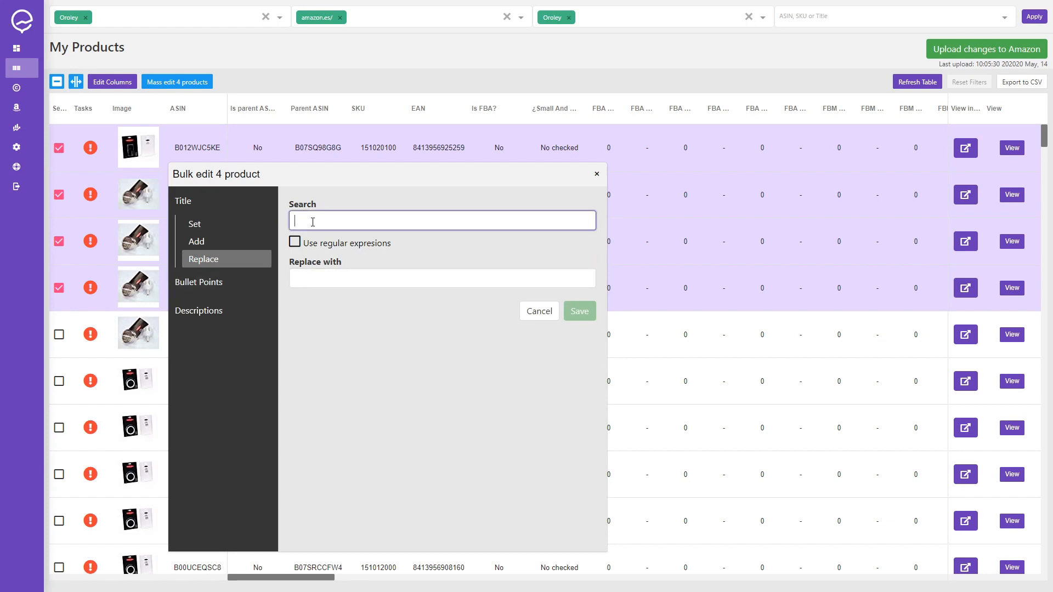
pyautogui.write('green')
pyautogui.press('Tab')
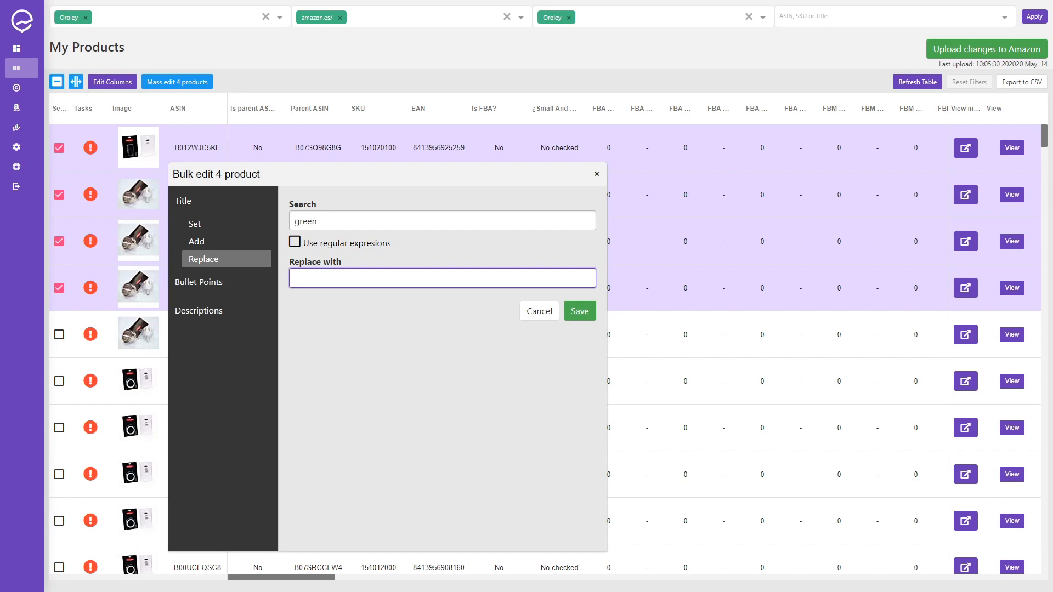
pyautogui.write('blue')
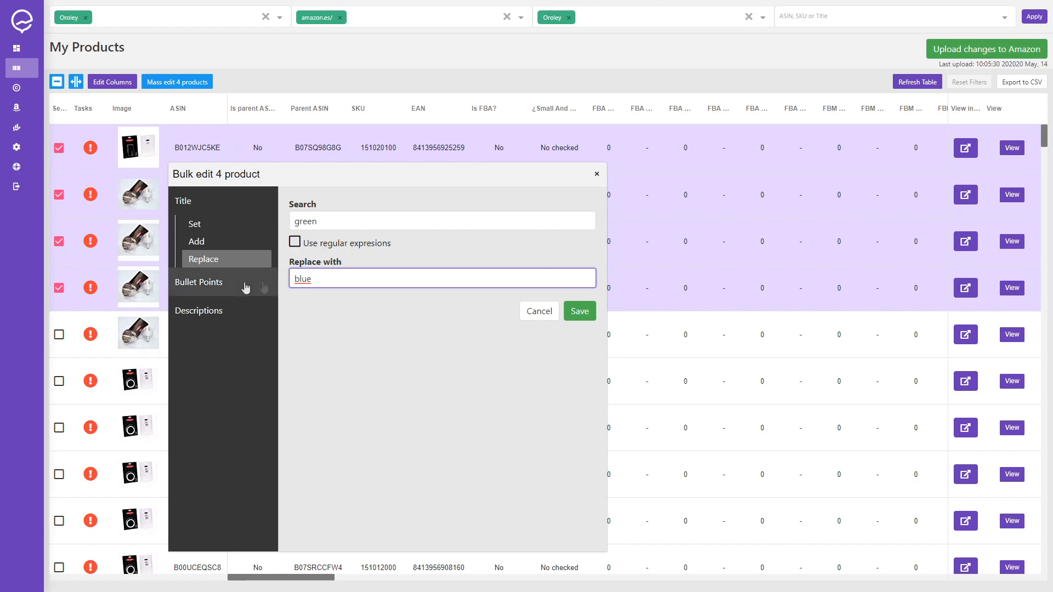
# Mark bullet points 1, 2 and 3 as affected in the bulk setting of bullet points
pyautogui.click(212, 284)
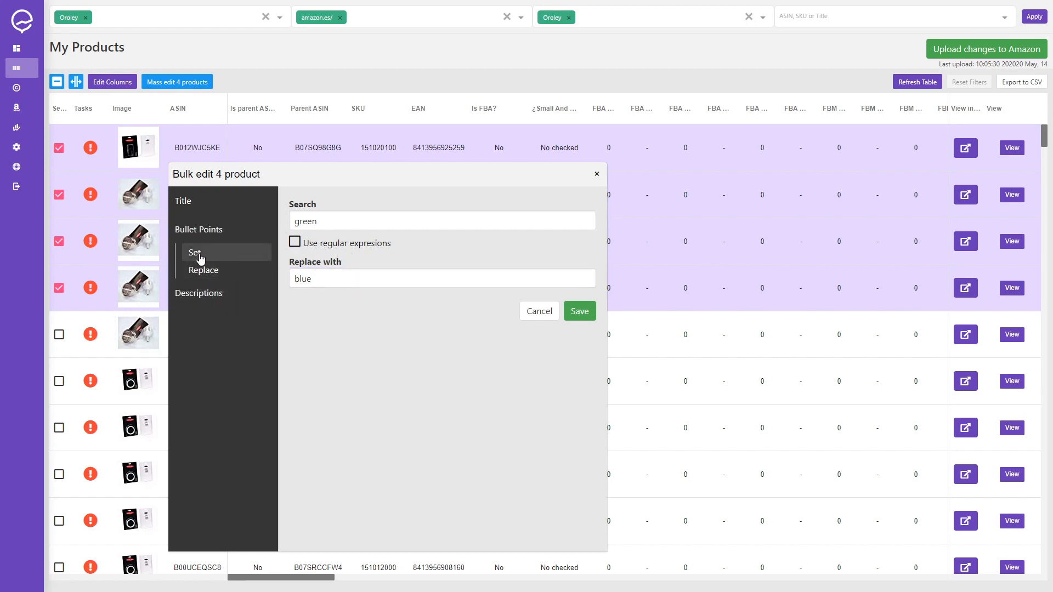
pyautogui.click(200, 258)
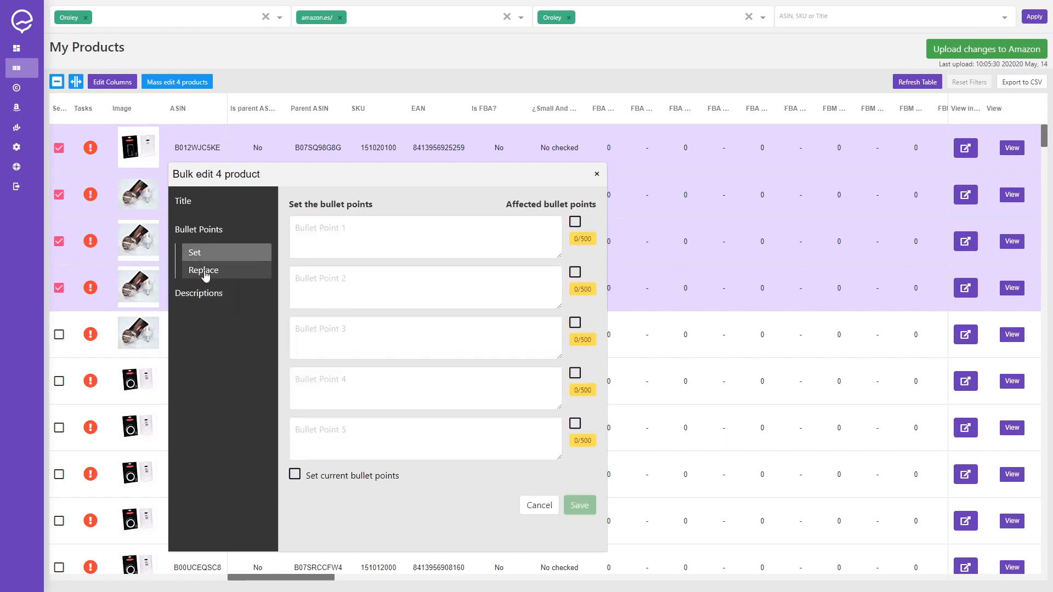
pyautogui.click(329, 240)
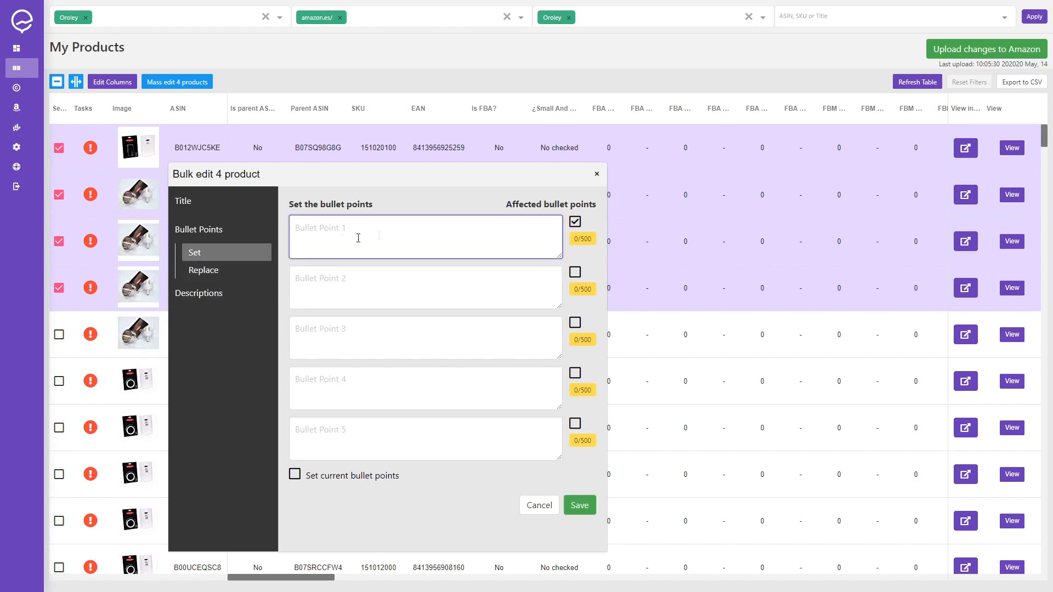
pyautogui.click(575, 272)
pyautogui.click(575, 323)
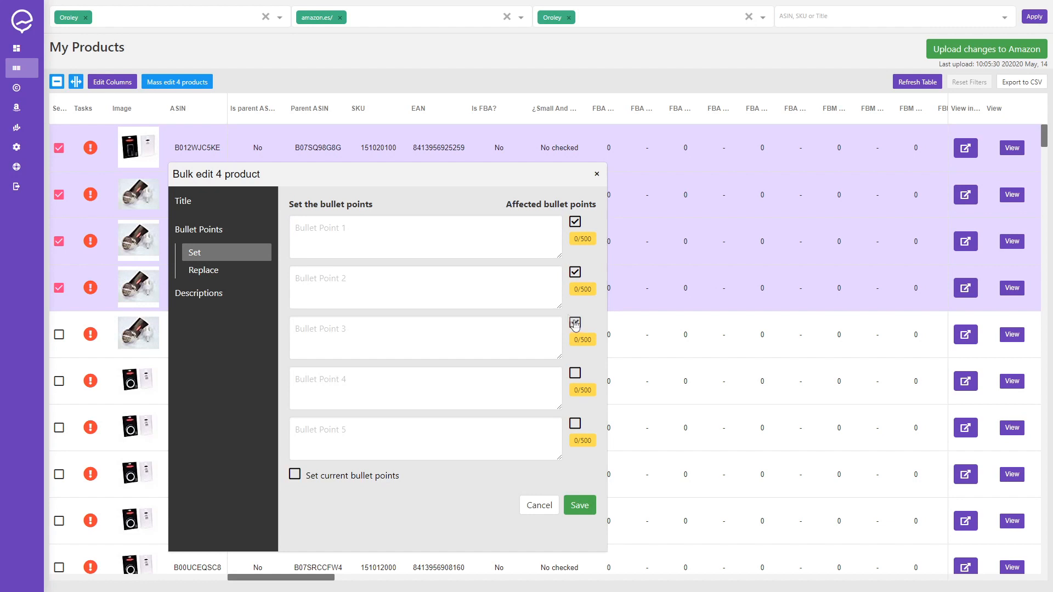
# Look at the set and replace options for bulk-editing descriptions and cancel the bulk edit
pyautogui.click(206, 294)
pyautogui.click(204, 281)
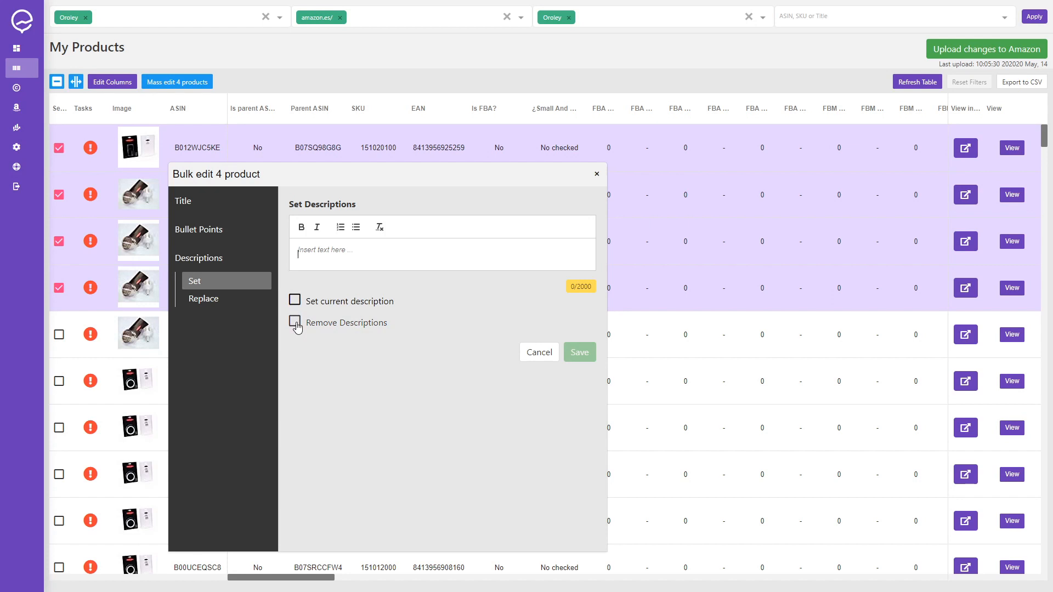
pyautogui.click(214, 301)
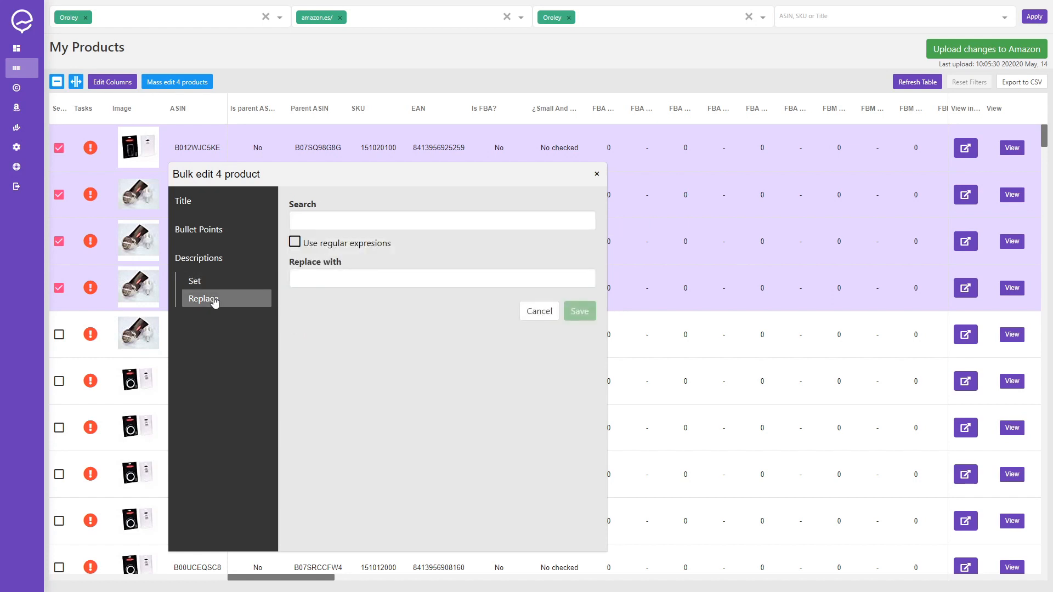
pyautogui.click(320, 220)
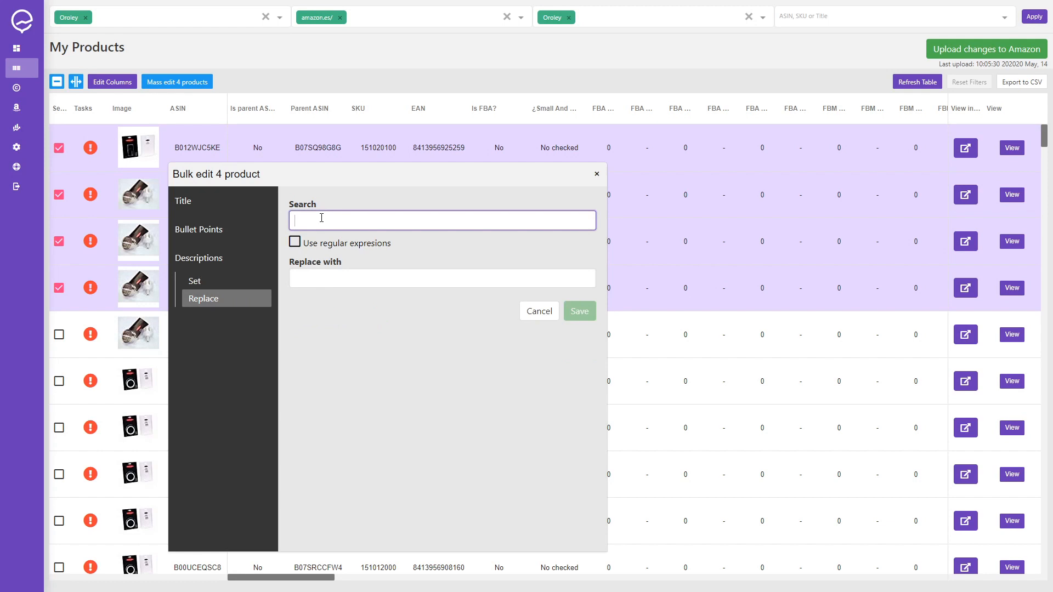
pyautogui.click(310, 278)
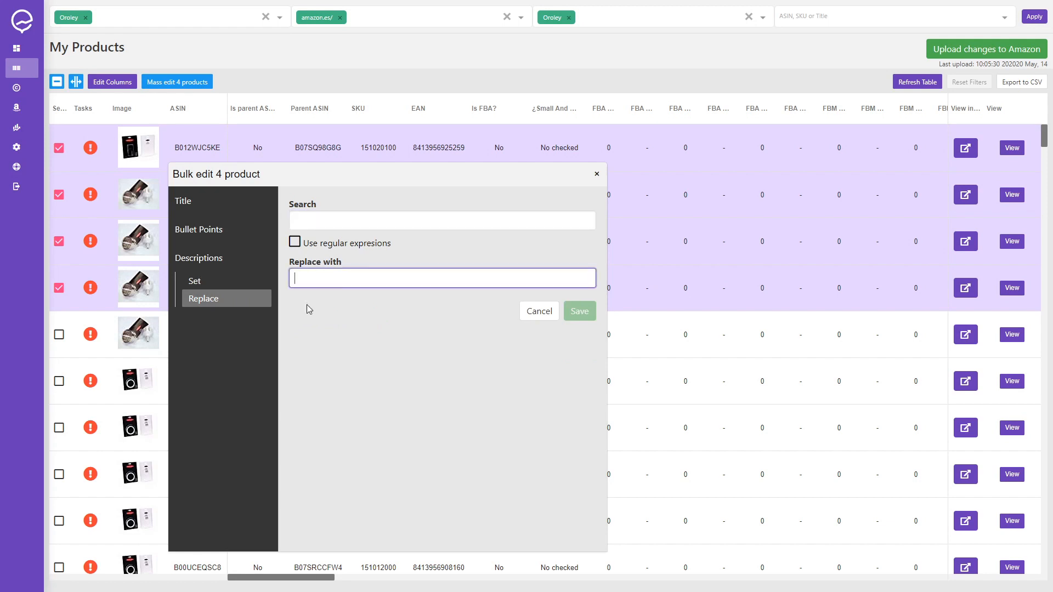
pyautogui.click(549, 312)
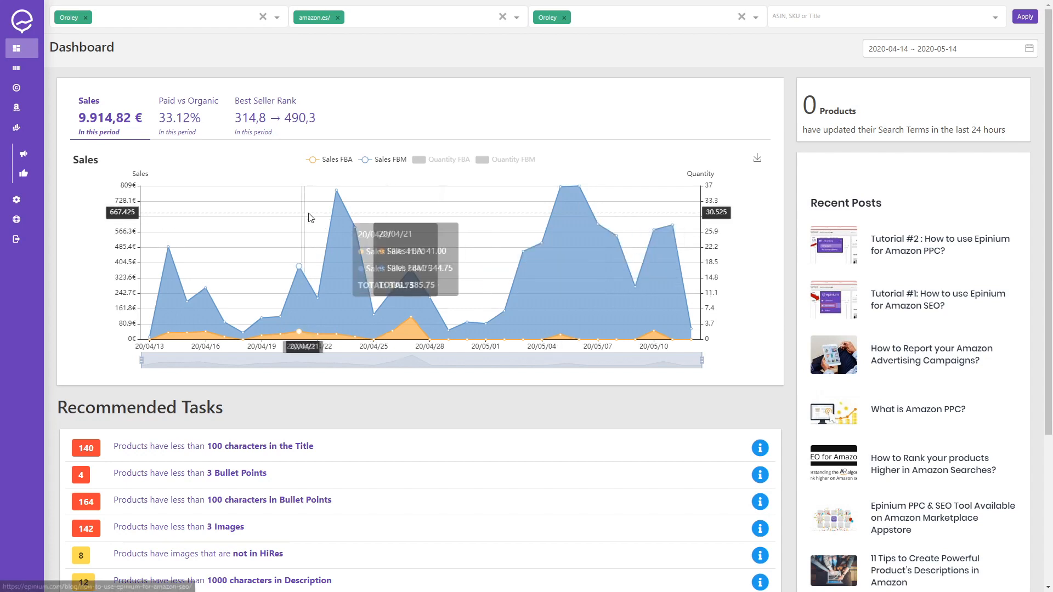
# Open the advertising Campaigns overview
pyautogui.moveTo(60, 159)
pyautogui.click(60, 156)
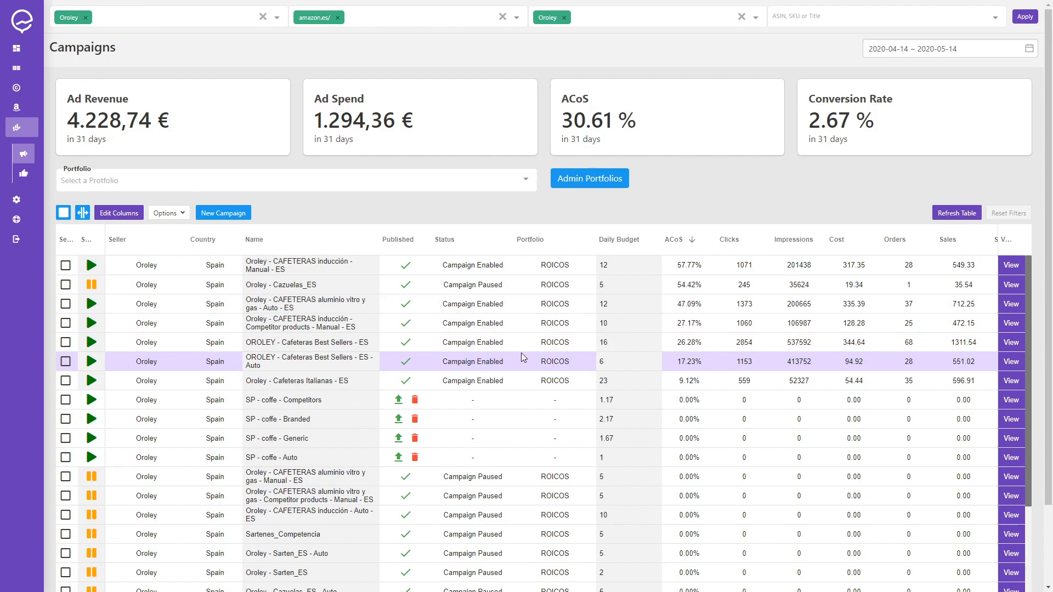
# Add clicks in descending order as the second sort criterion after ACoS in the campaign table and widen the ACoS column
pyautogui.scroll(-4, 232, 323)
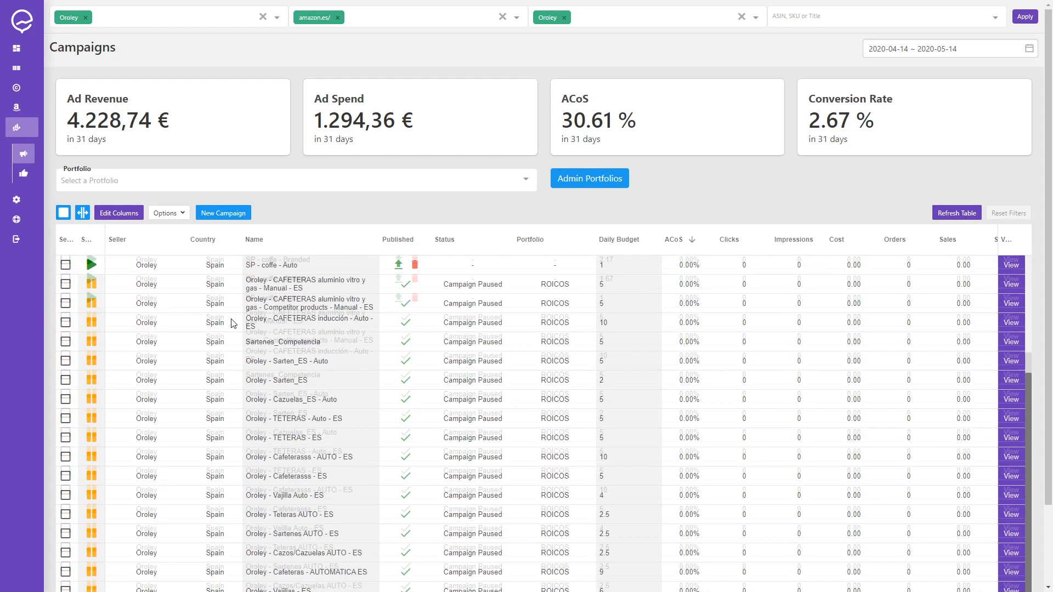
pyautogui.scroll(4, 232, 322)
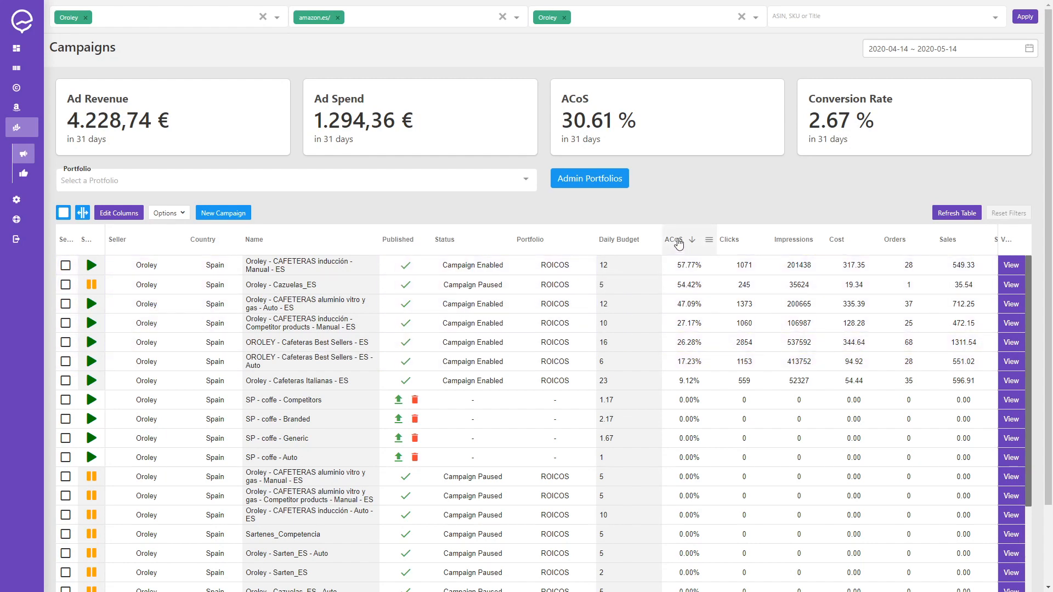
pyautogui.keyDown('shift'); pyautogui.click(731, 245); pyautogui.keyUp('shift')
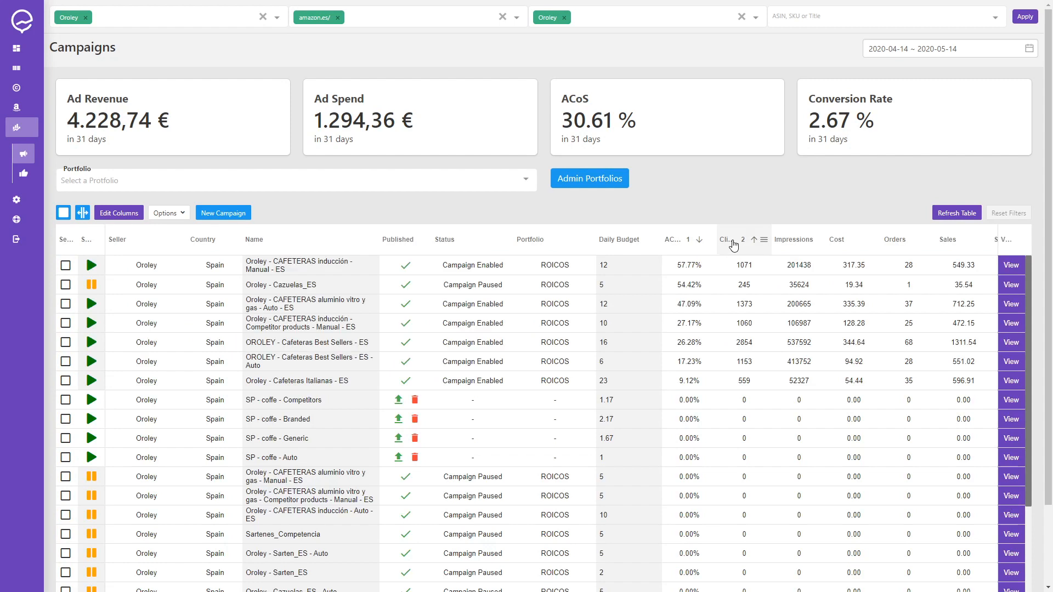
pyautogui.keyDown('shift'); pyautogui.click(733, 245); pyautogui.keyUp('shift')
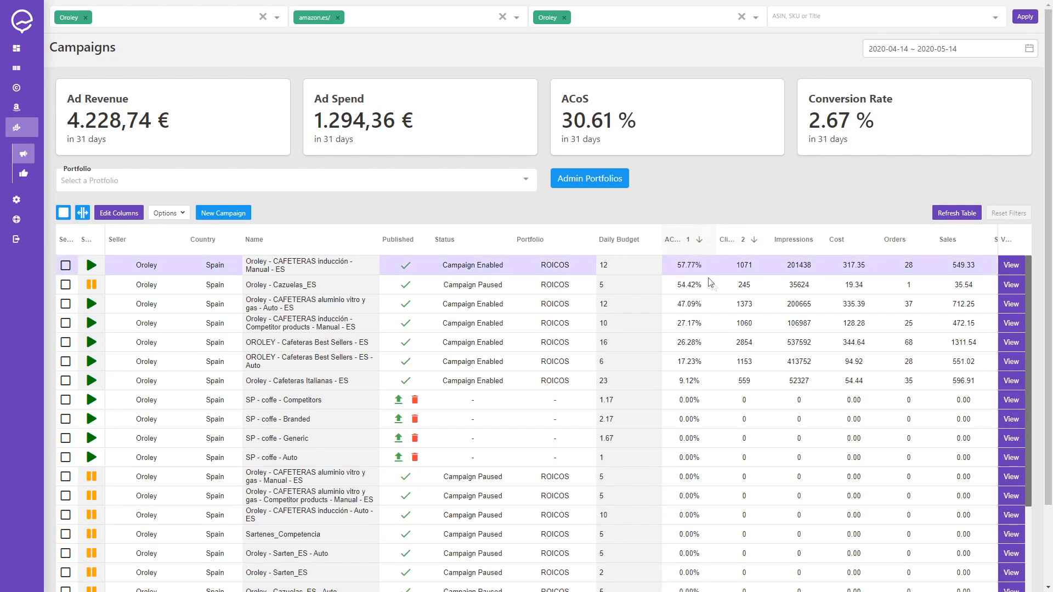
pyautogui.moveTo(717, 236); pyautogui.dragTo(750, 234)
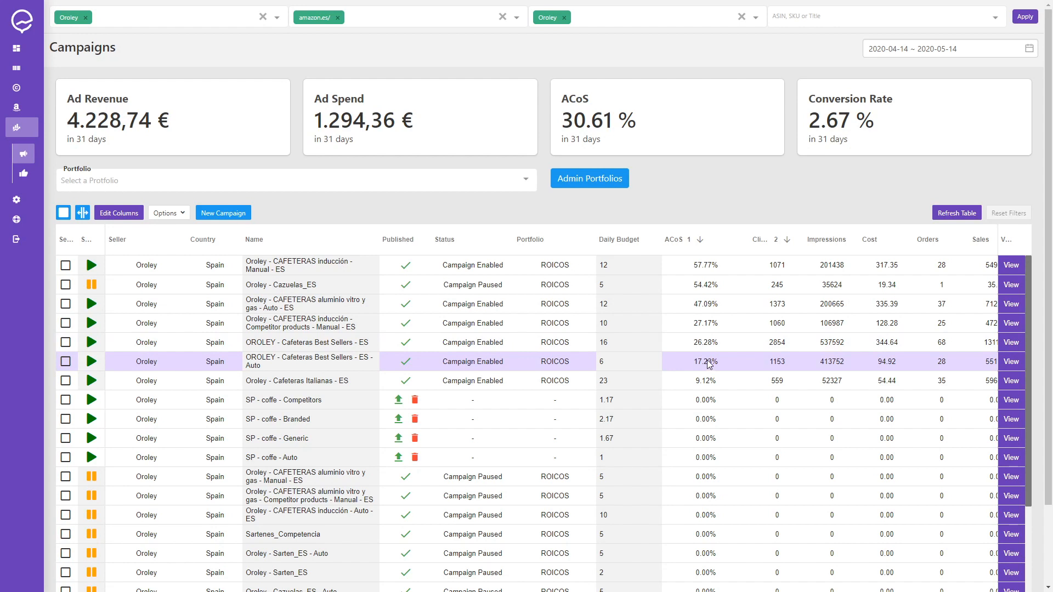
# Look at the date range choices for the campaign figures and at the bulk options for campaigns
pyautogui.click(917, 48)
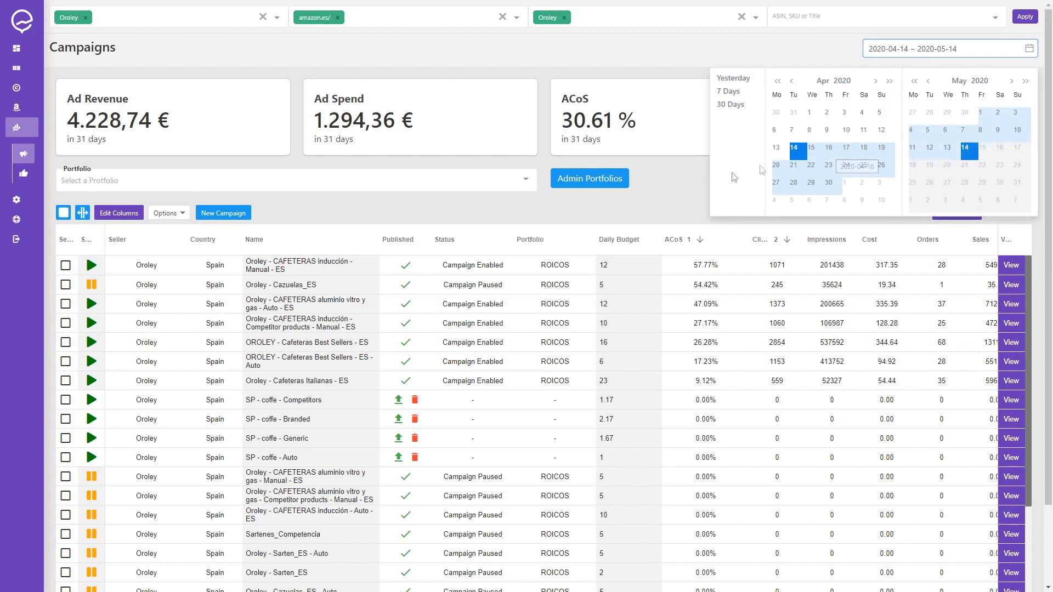
pyautogui.click(675, 186)
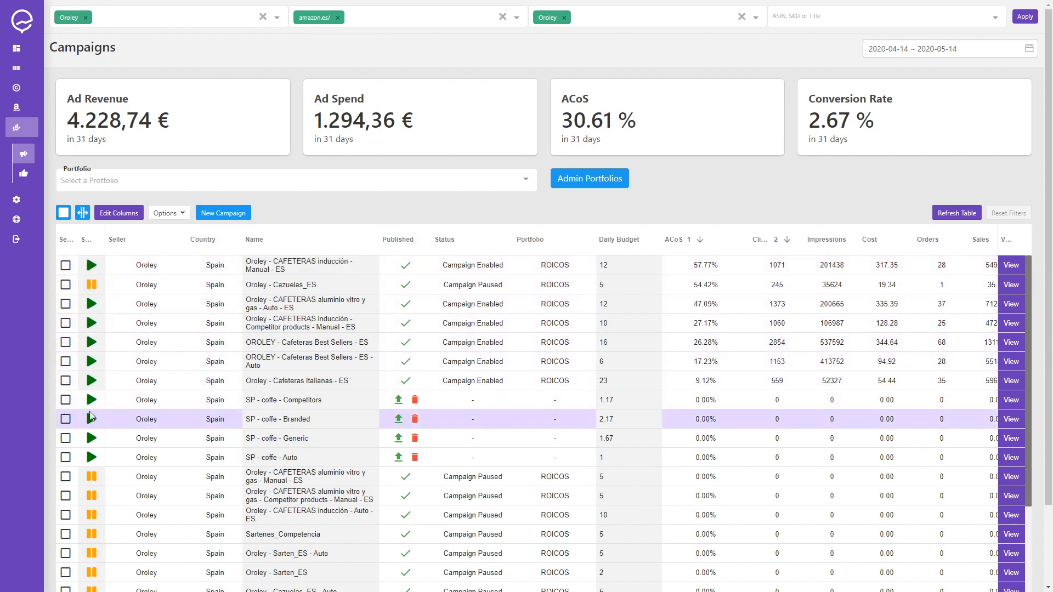
pyautogui.click(169, 212)
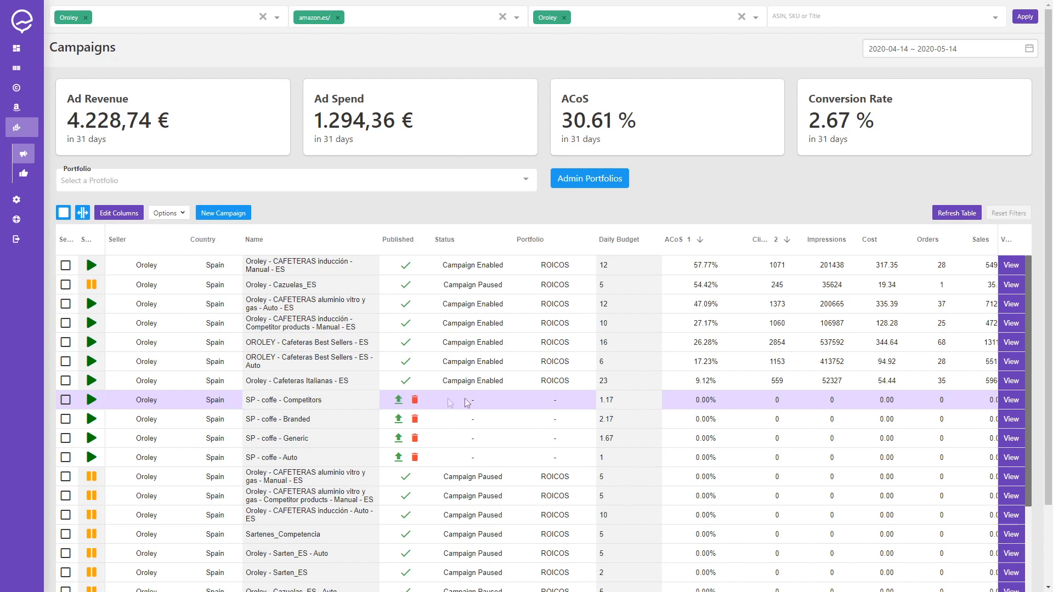
# Try to set the daily budget of the SP - coffe - Competitors campaign to 20
pyautogui.click(616, 406)
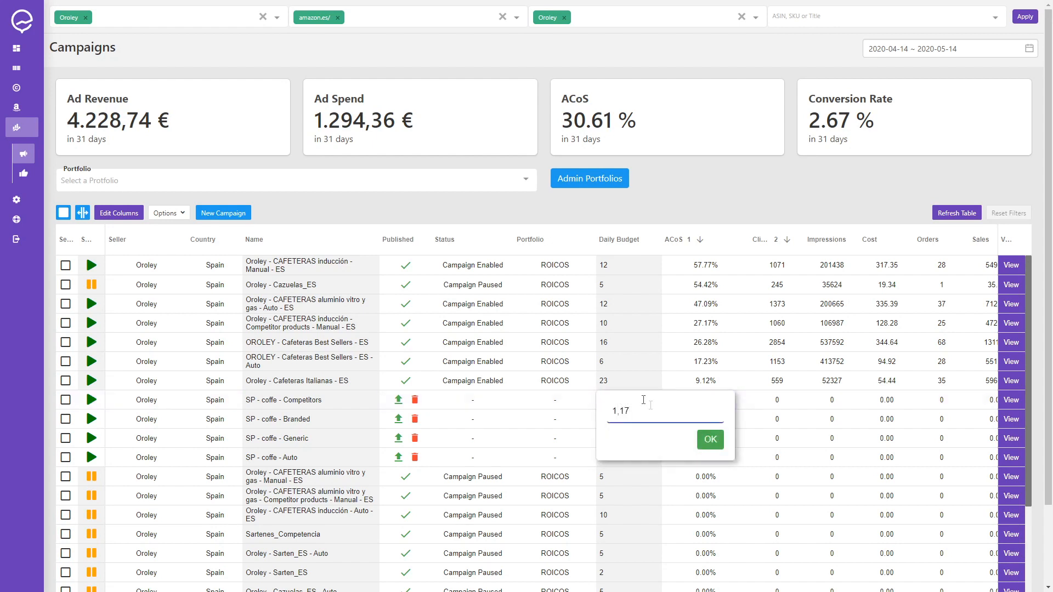
pyautogui.moveTo(611, 412); pyautogui.dragTo(649, 412)
pyautogui.write('20')
pyautogui.press('Return')
# Enter a bulk daily budget of 50 for the SP - coffe Competitors, Branded and Generic campaigns and cancel the change
pyautogui.click(65, 401)
pyautogui.click(65, 419)
pyautogui.click(65, 438)
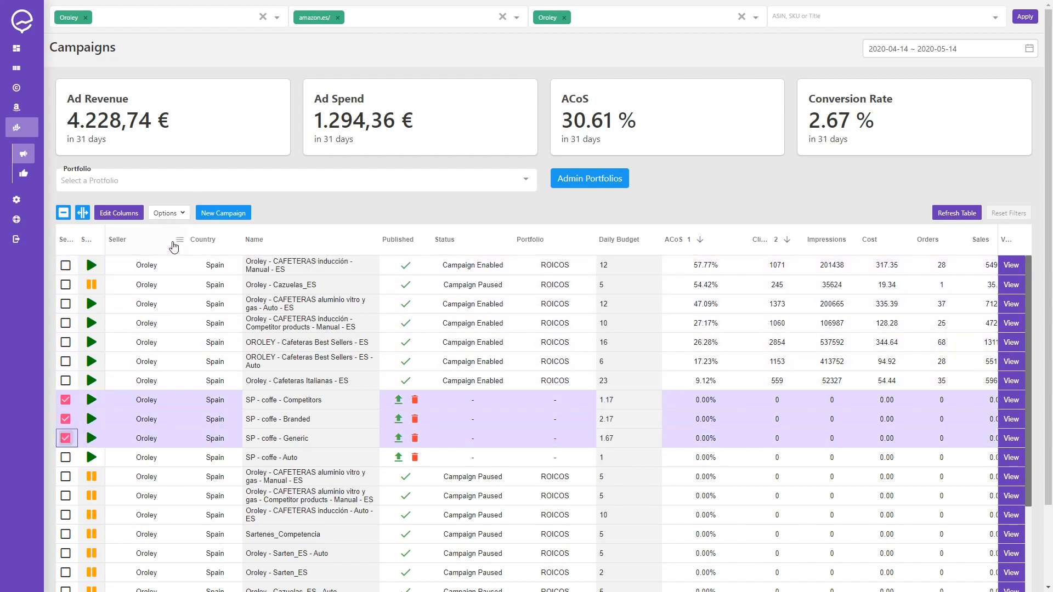
pyautogui.click(173, 243)
pyautogui.click(199, 313)
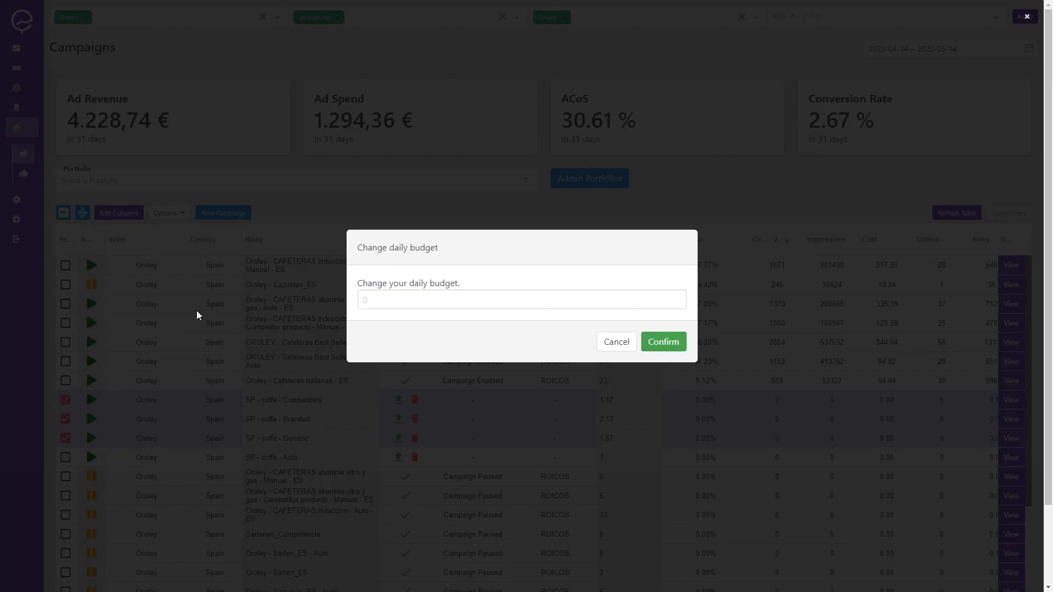
pyautogui.click(364, 300)
pyautogui.write('50')
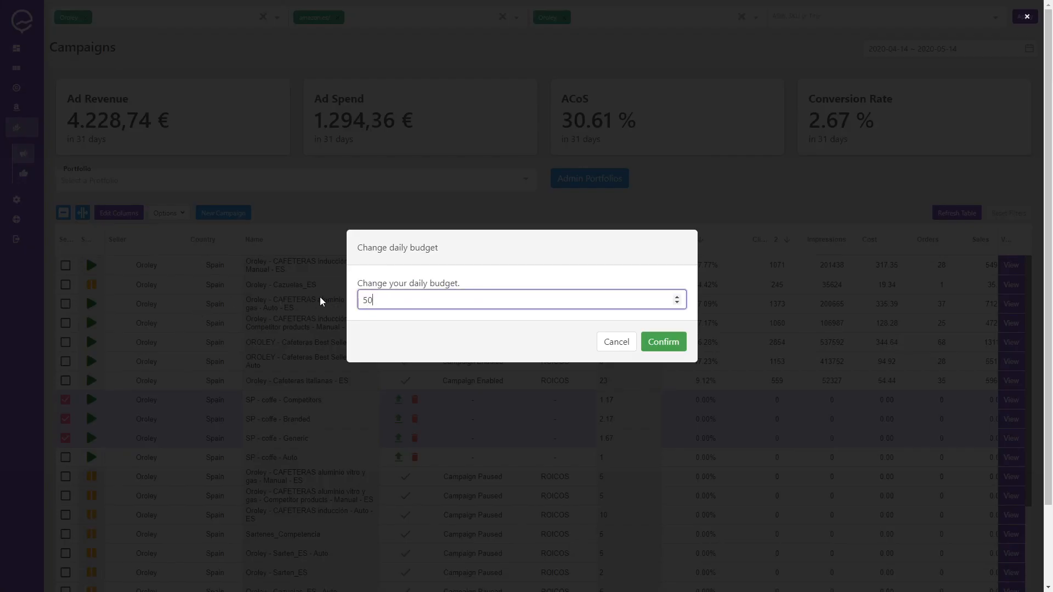
pyautogui.click(614, 341)
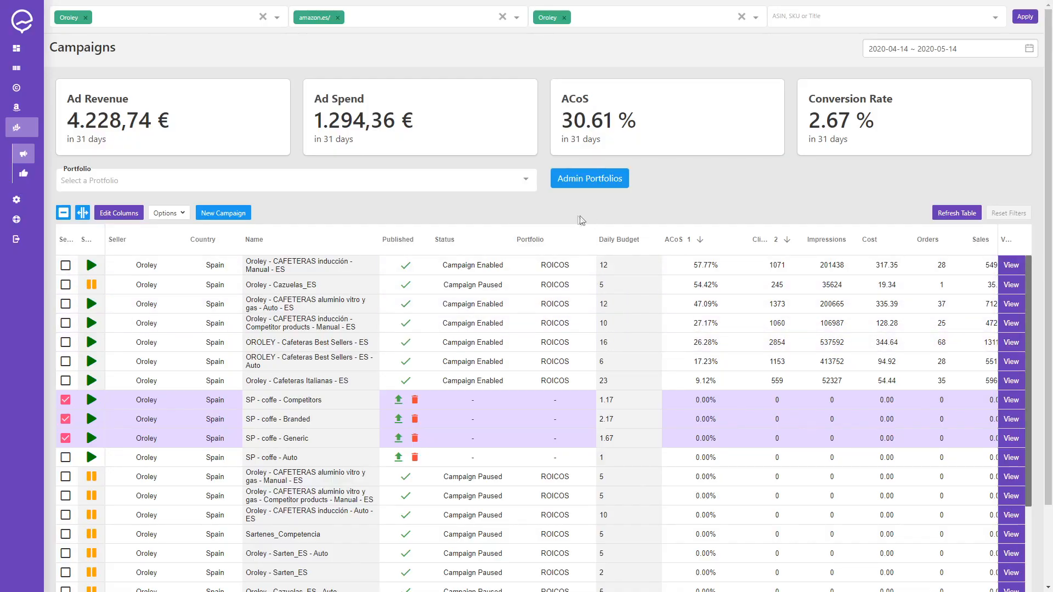
# Sort the campaigns by ACoS alone in descending order and open the campaign OROLEY - Cafeteras Best Sellers - ES
pyautogui.click(678, 242)
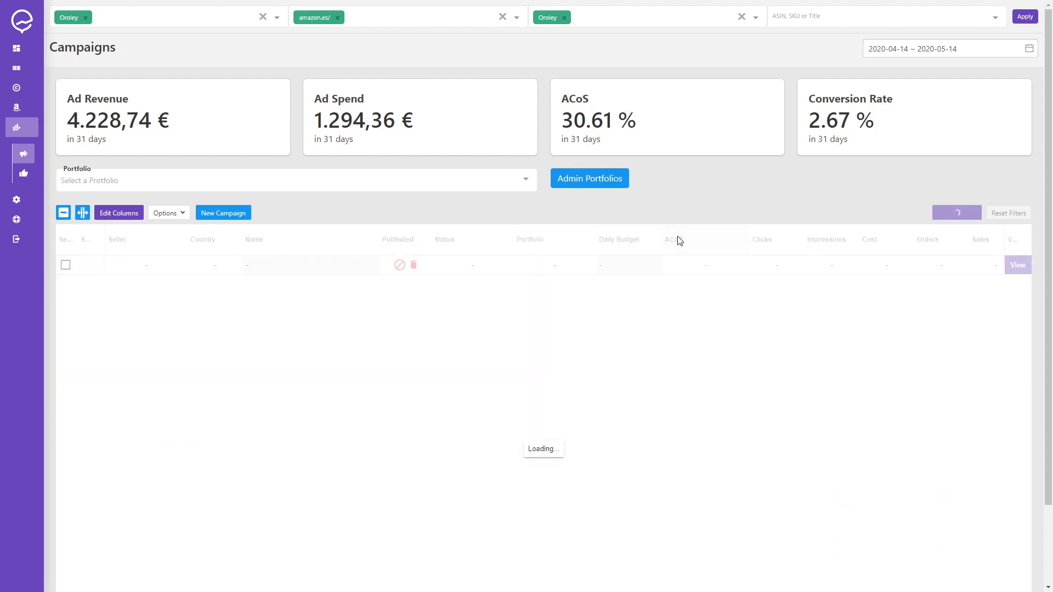
pyautogui.click(679, 242)
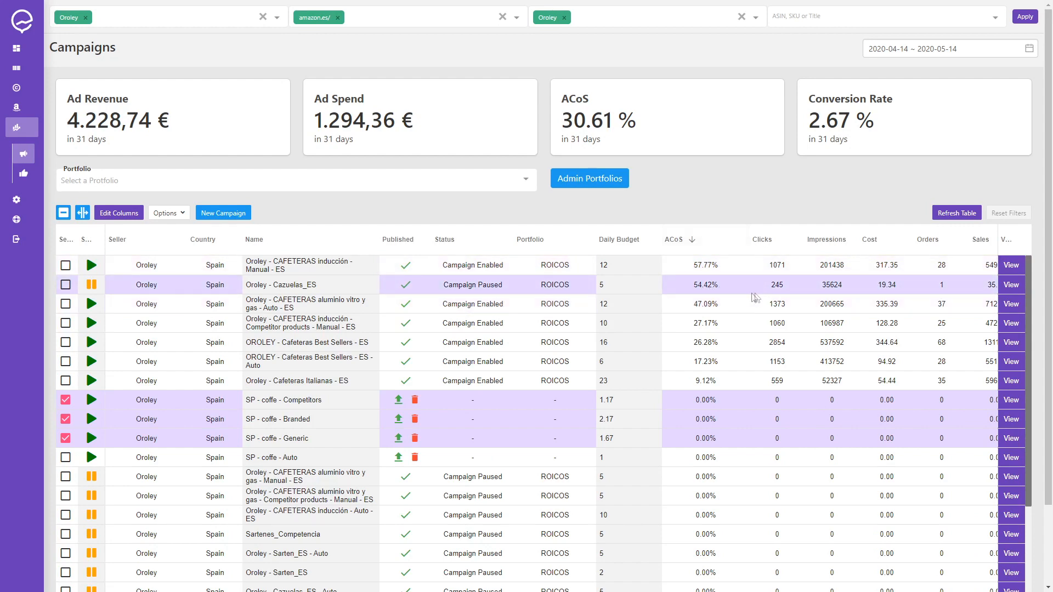
pyautogui.click(1011, 343)
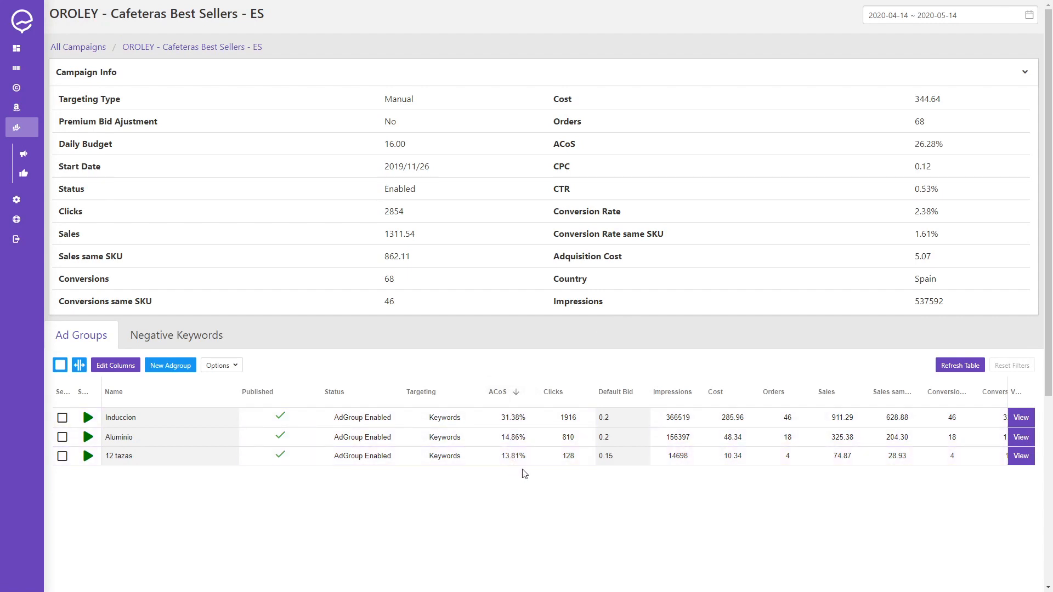
# Enter a default bid of 1 for the Aluminio ad group and discard it
pyautogui.click(623, 439)
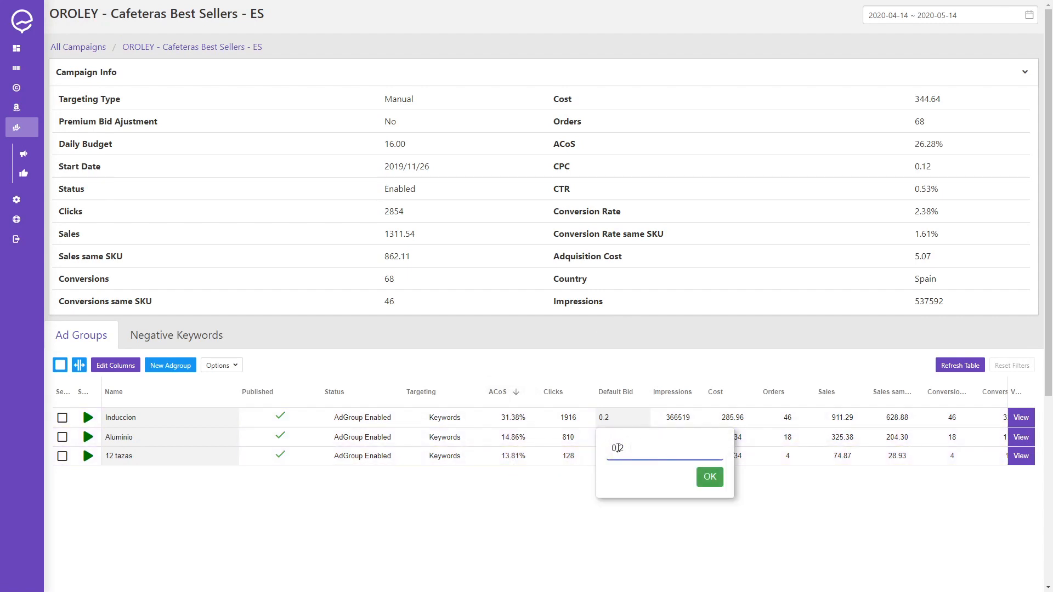
pyautogui.doubleClick(618, 448)
pyautogui.write('1')
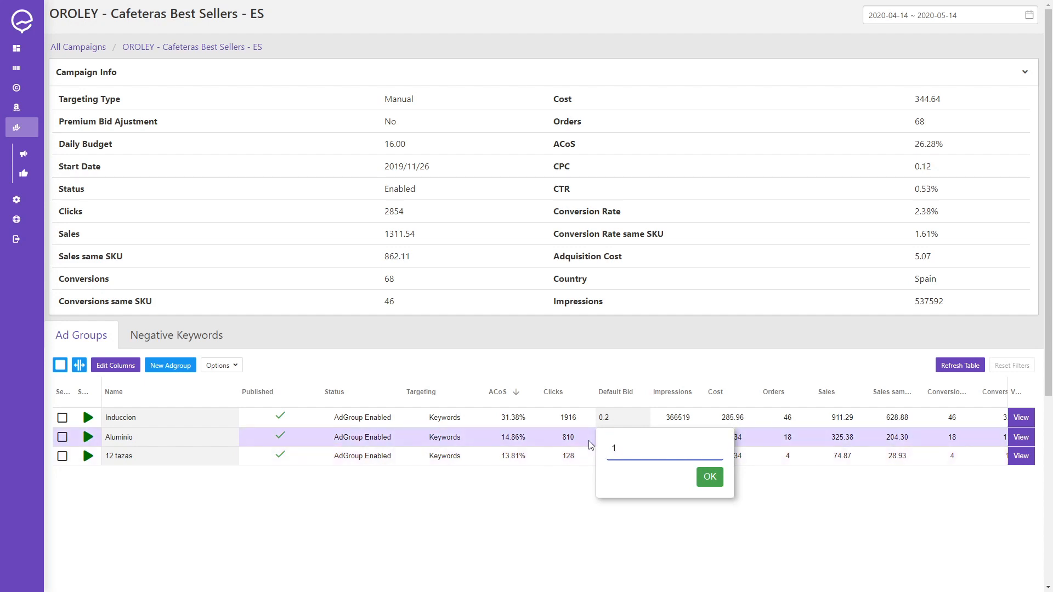
pyautogui.press('Escape')
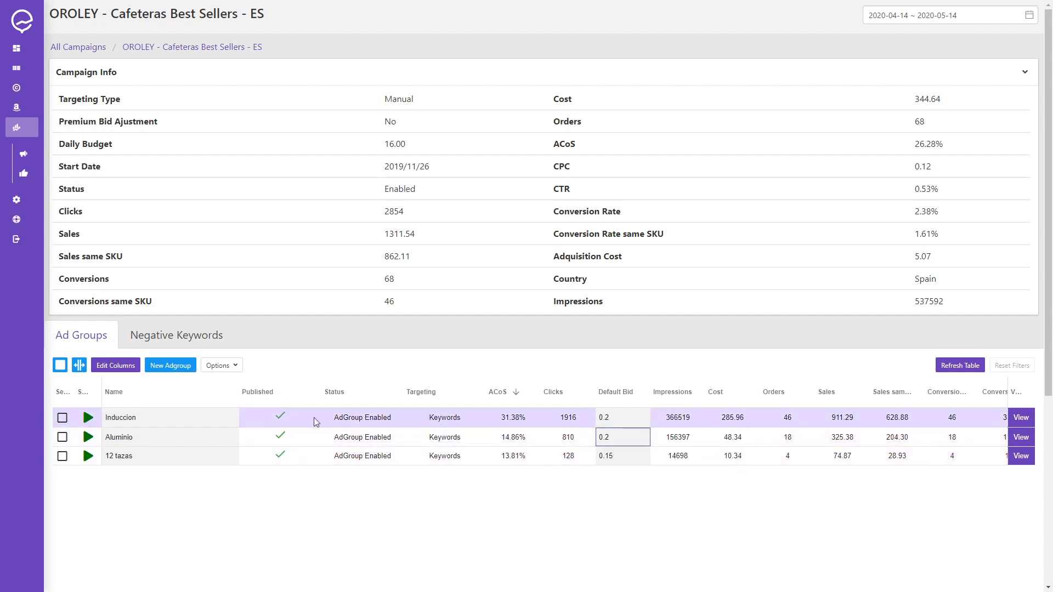
# Select the Aluminio ad group, look at the bulk change of its default bid and cancel it
pyautogui.click(62, 437)
pyautogui.click(220, 366)
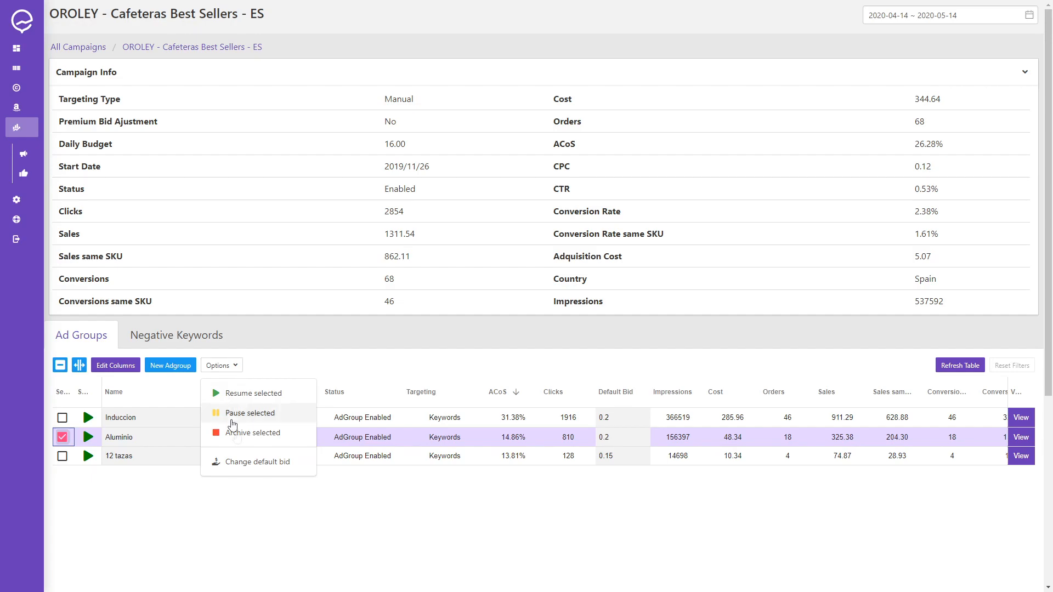
pyautogui.click(242, 463)
pyautogui.click(379, 304)
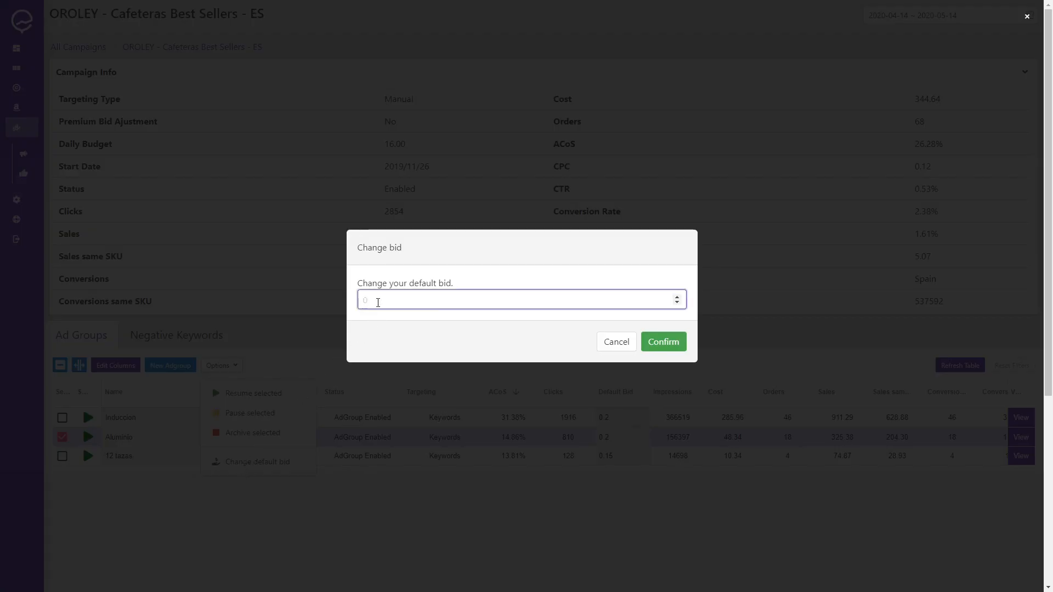
pyautogui.click(616, 343)
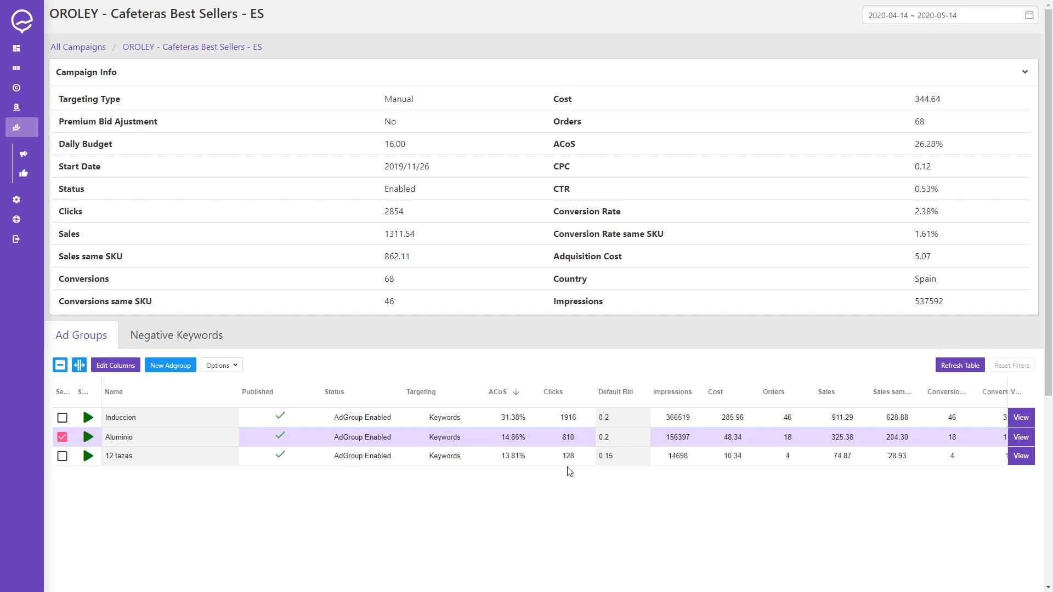
# Open the Aluminio ad group and widen the Score column of its keyword table
pyautogui.click(1018, 441)
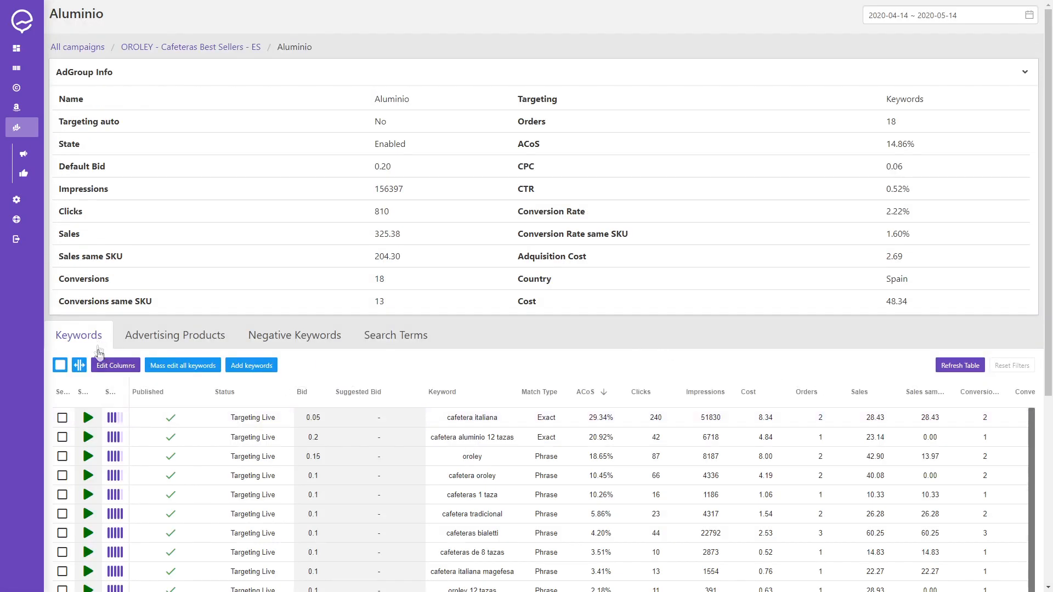
pyautogui.moveTo(128, 395); pyautogui.dragTo(151, 392)
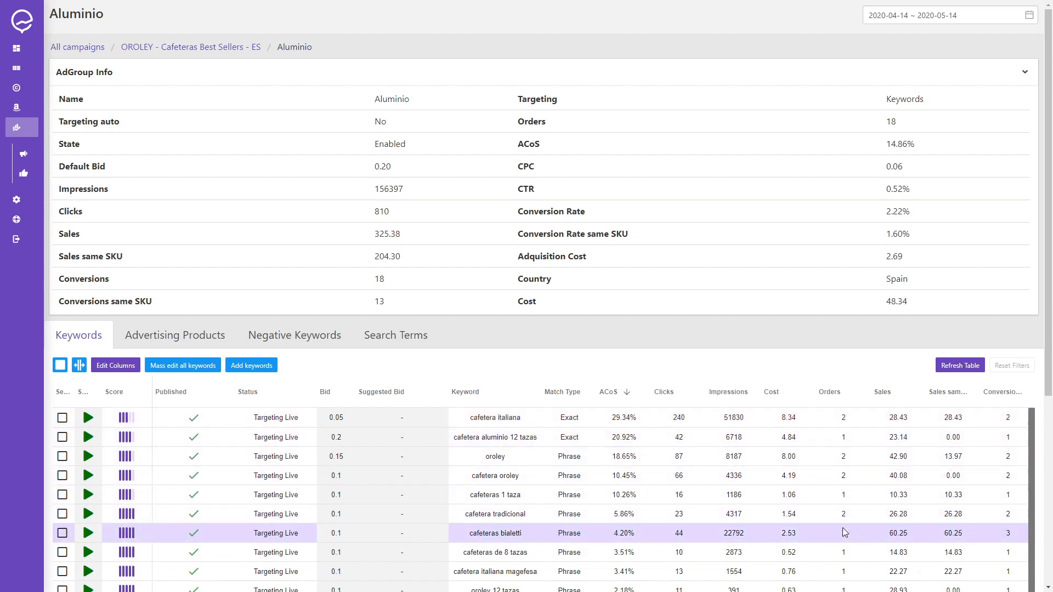
# Look at the form for adding keywords, close it and look through the ad group's keyword list
pyautogui.click(249, 367)
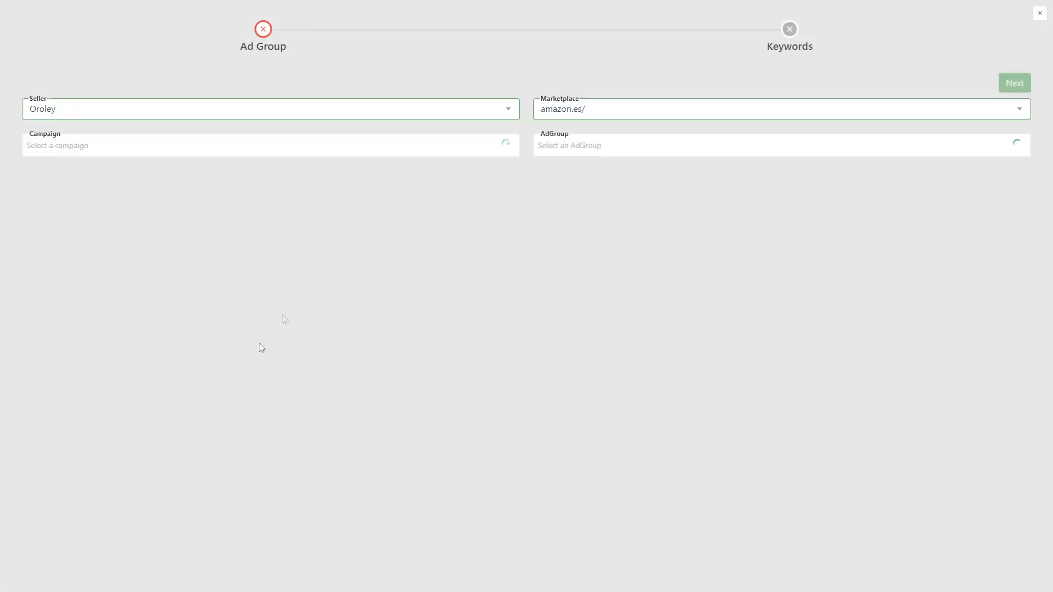
pyautogui.click(1040, 14)
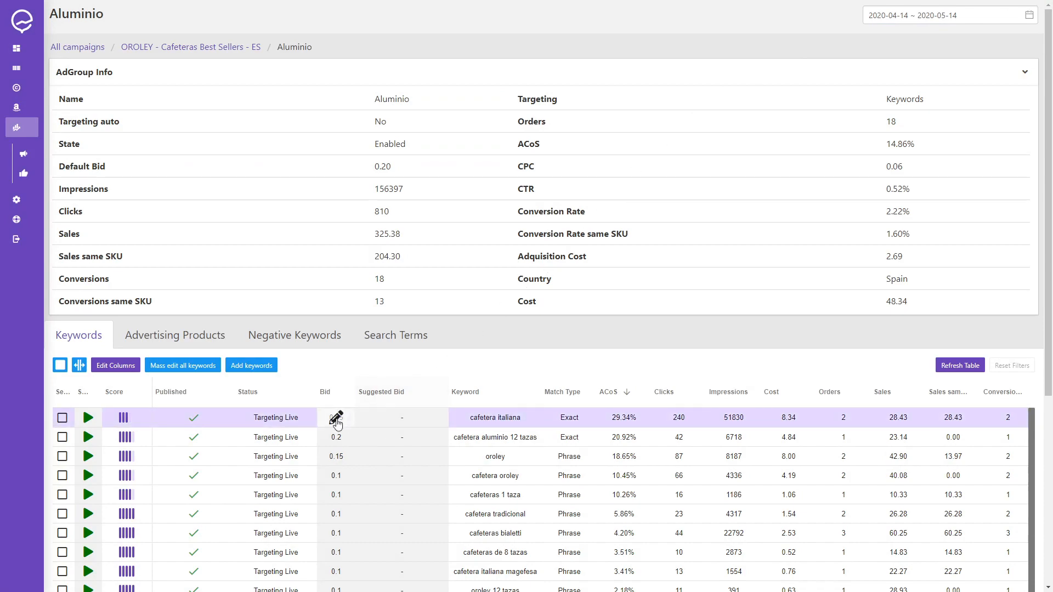
pyautogui.scroll(-15, 376, 449)
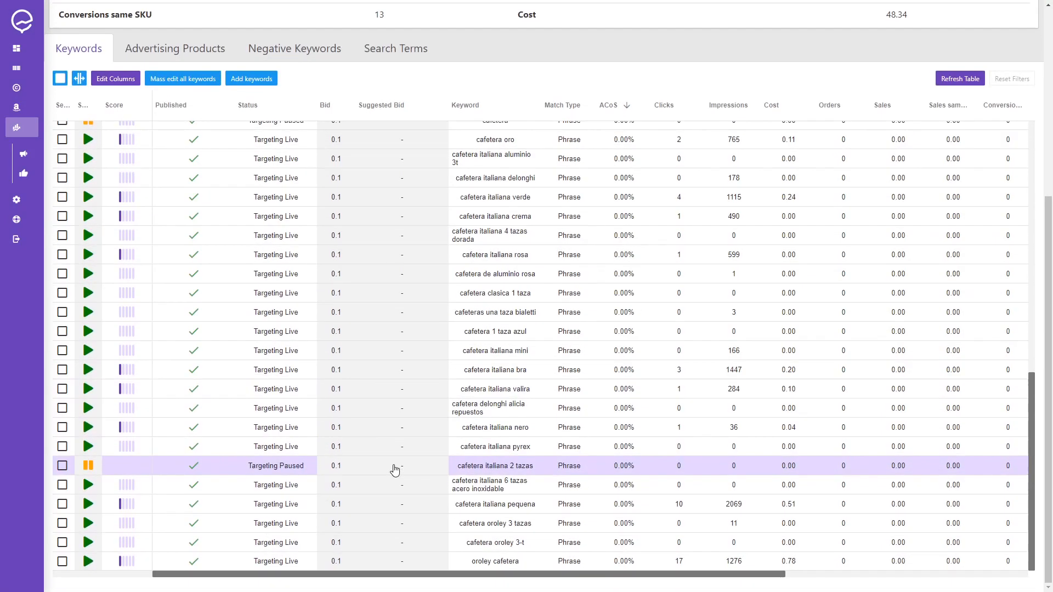
pyautogui.scroll(15, 397, 455)
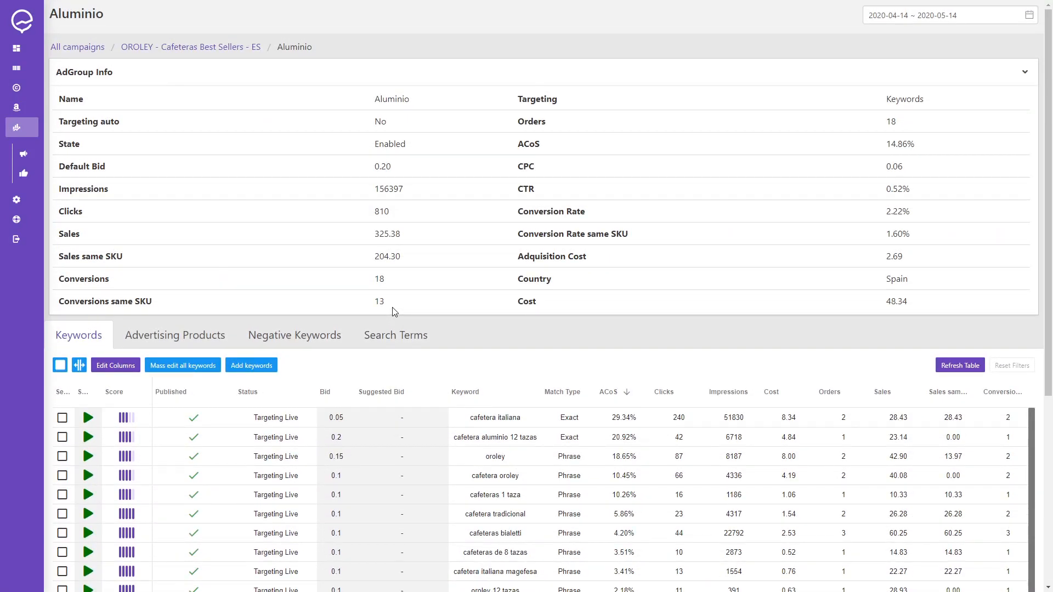
# Enter a bid of 0,10 for the keyword "cafetera italiana" and discard it
pyautogui.click(337, 419)
pyautogui.write('0,05')
pyautogui.moveTo(342, 433); pyautogui.dragTo(378, 433)
pyautogui.write('10')
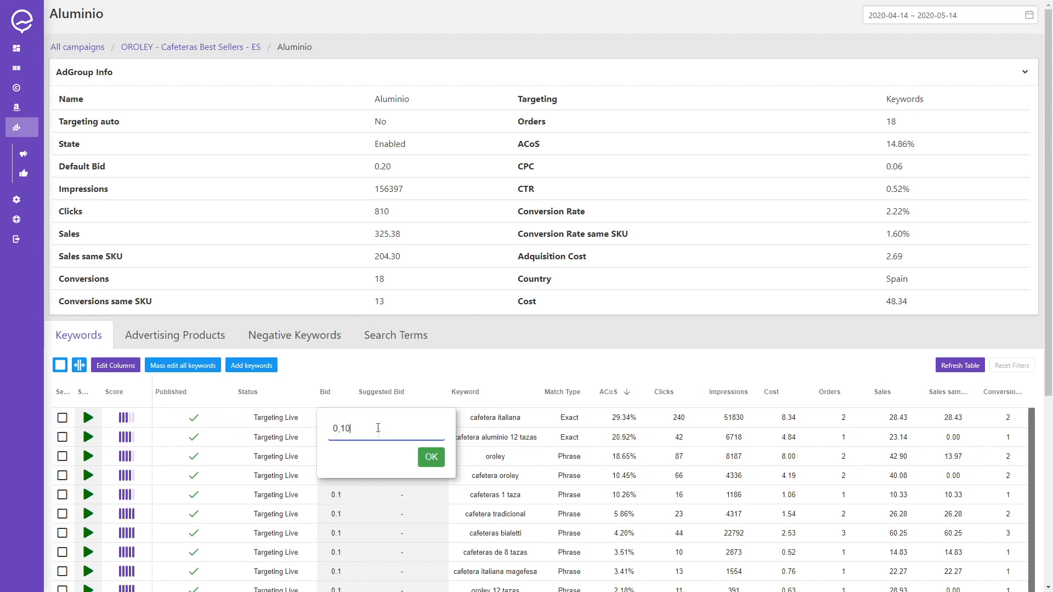
pyautogui.click(312, 374)
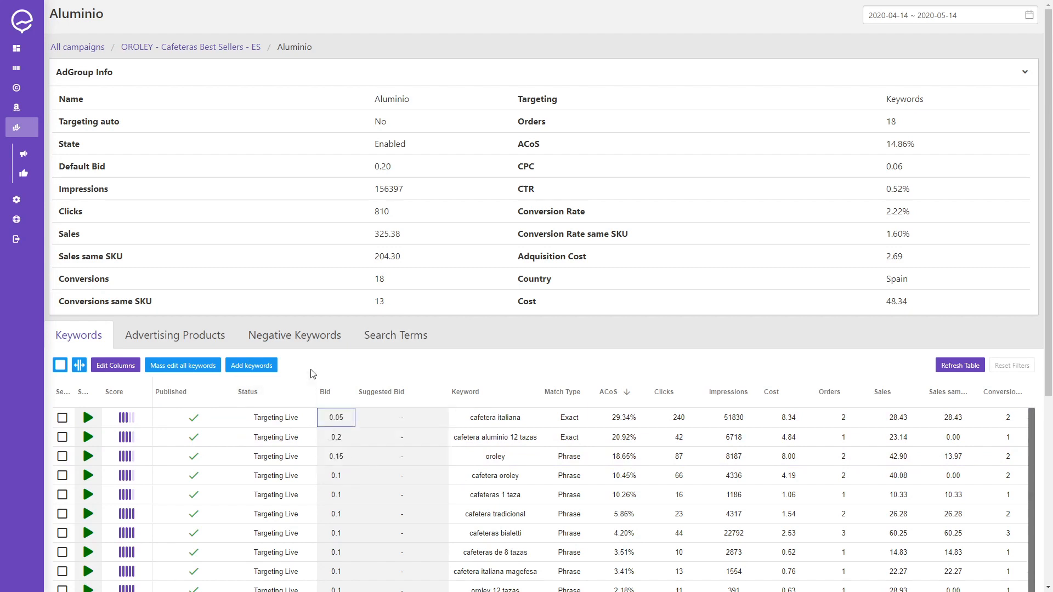
# Select the keywords "cafetera italiana", "cafetera aluminio 12 tazas" and "oroley" and open their mass edit
pyautogui.click(62, 418)
pyautogui.click(62, 437)
pyautogui.click(62, 458)
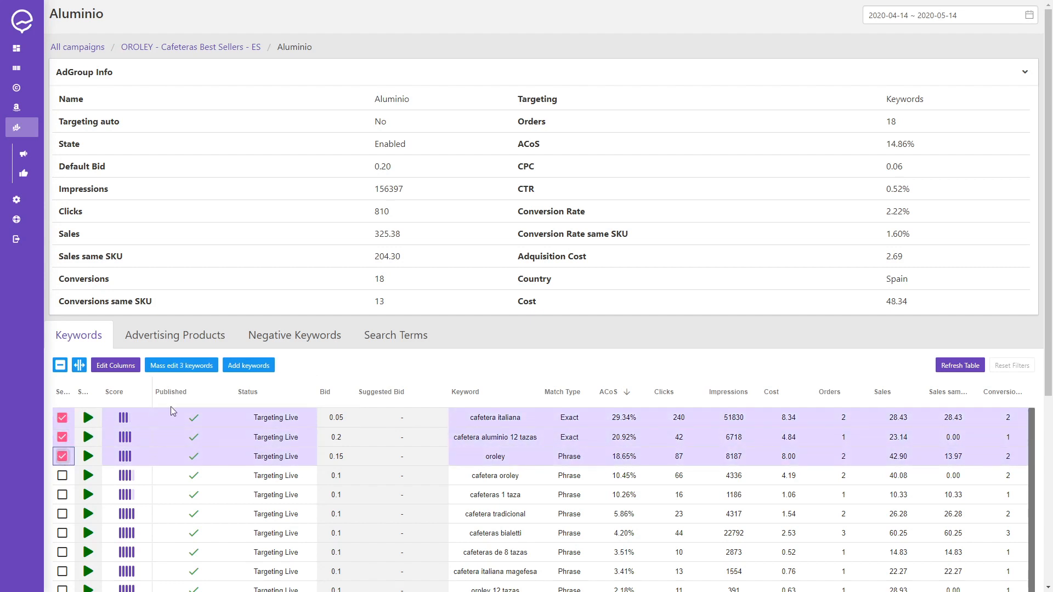
pyautogui.click(193, 369)
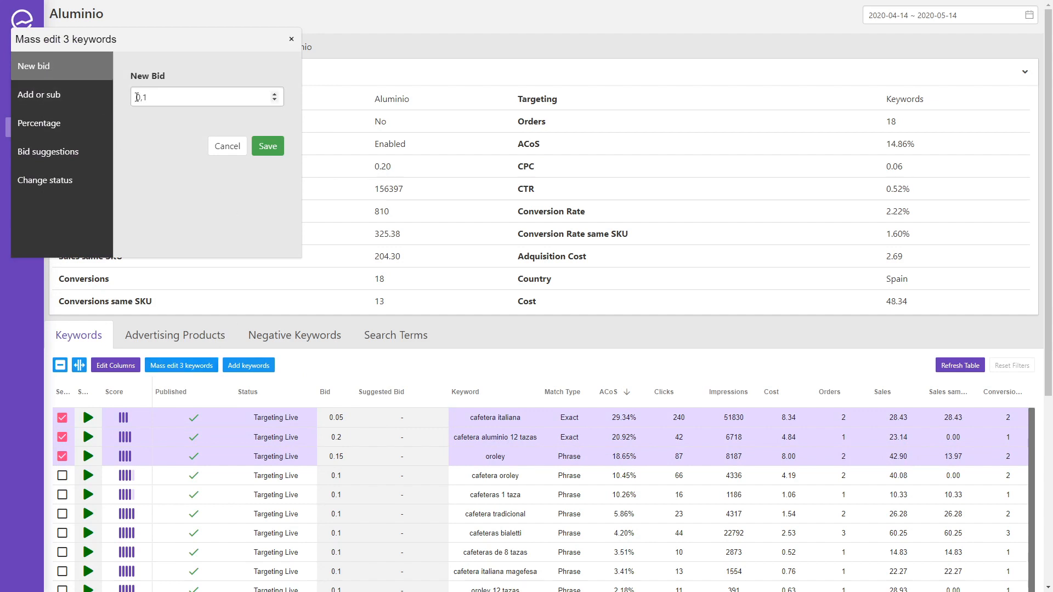
# Enter 0,3 as the amount added to the current bids of the three selected keywords
pyautogui.click(52, 96)
pyautogui.click(154, 95)
pyautogui.doubleClick(154, 95)
pyautogui.write('3')
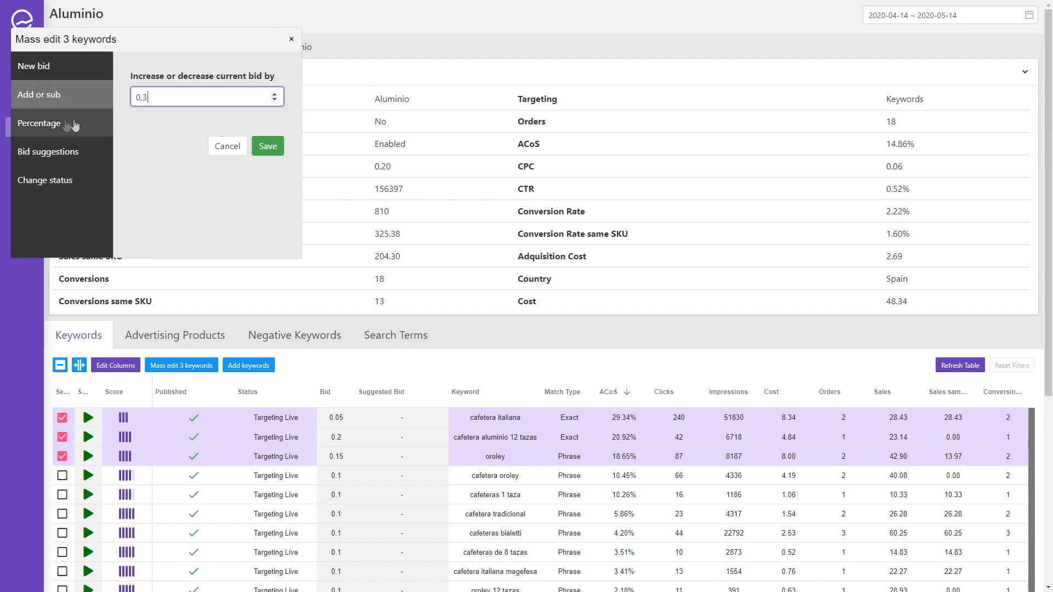
# Enter a percentage change of 0,2 for the three keywords' bids and show the bid suggestion settings
pyautogui.click(53, 125)
pyautogui.doubleClick(145, 96)
pyautogui.write('2')
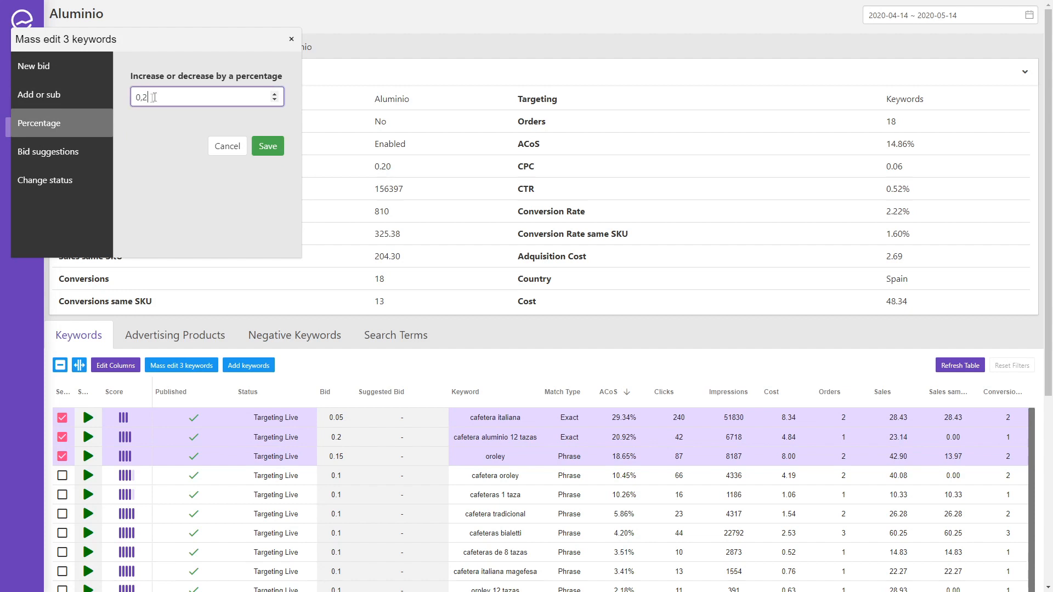
pyautogui.click(71, 156)
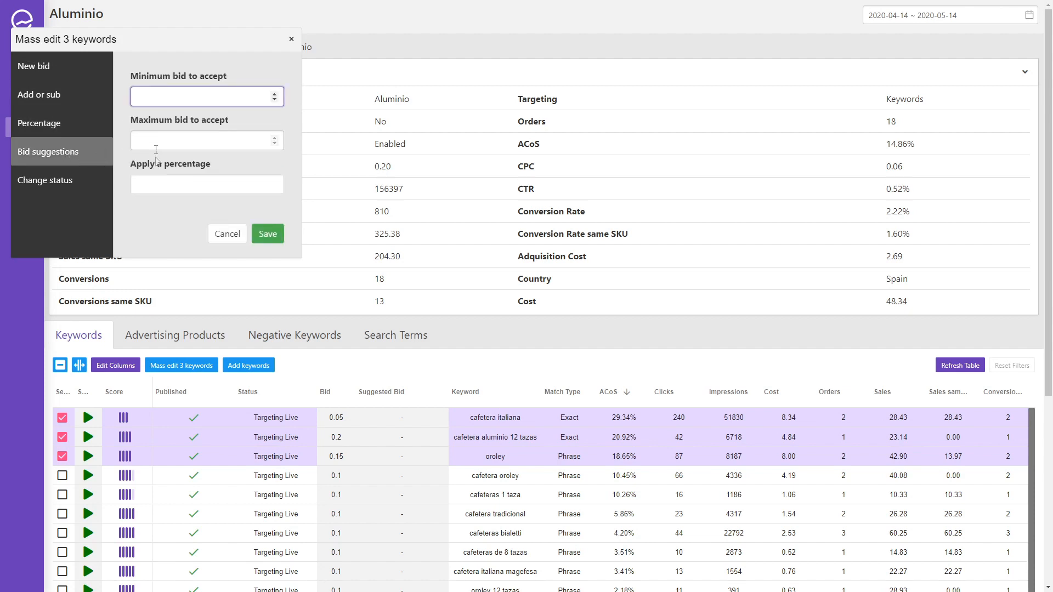
# Show the status change options for the three keywords and cancel the mass edit
pyautogui.click(60, 184)
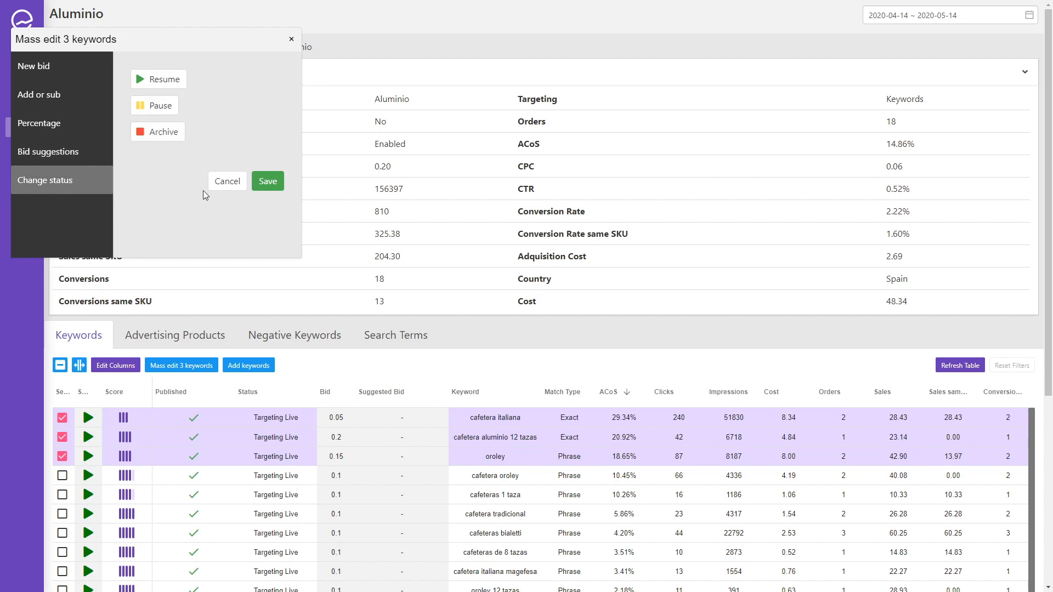
pyautogui.click(221, 183)
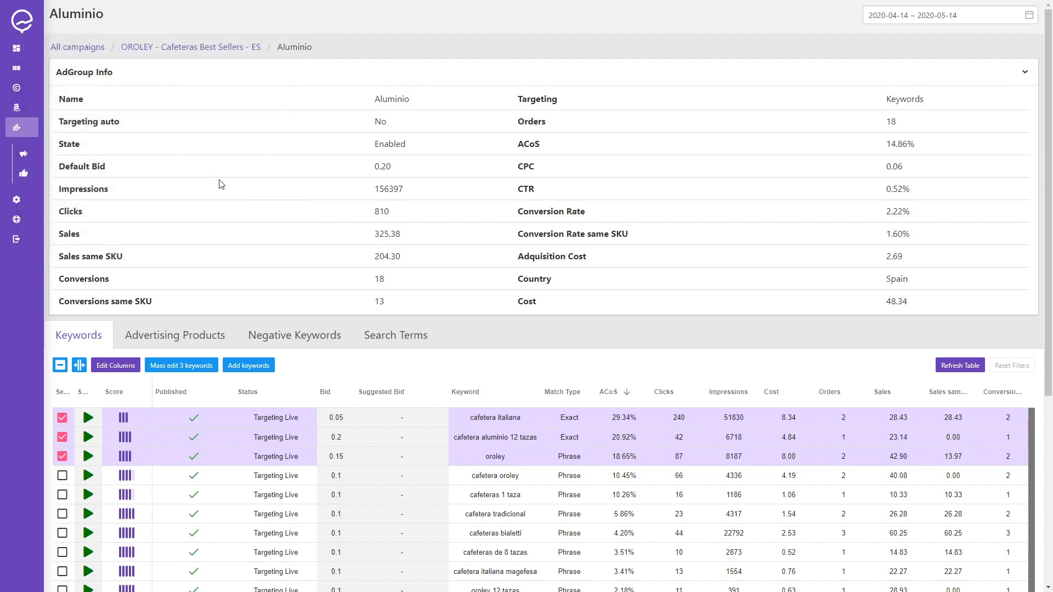
# View the Aluminio ad group's advertising products and show the state options of the first product
pyautogui.click(163, 338)
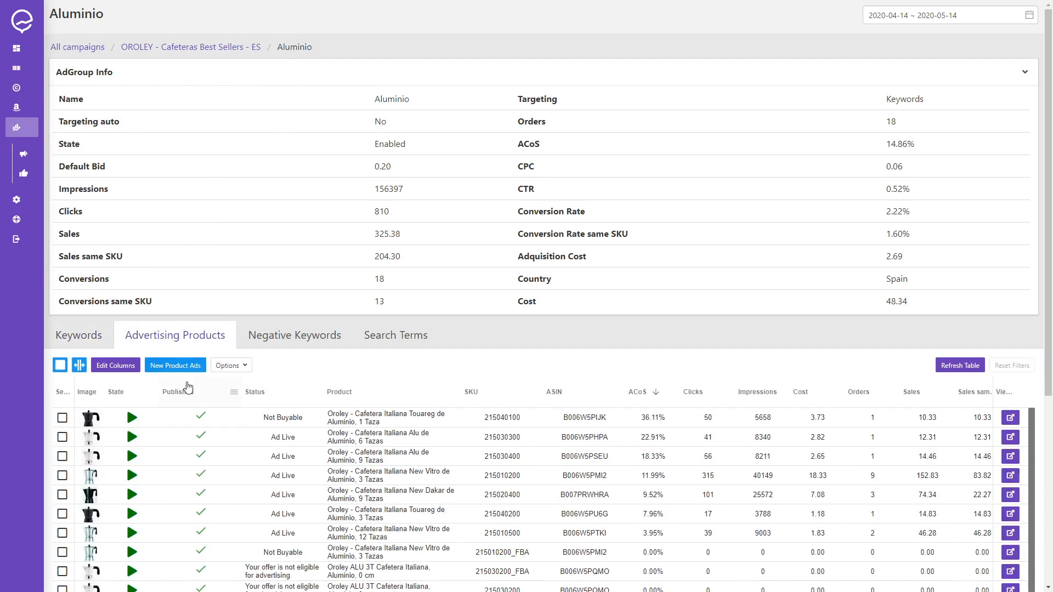
pyautogui.click(131, 418)
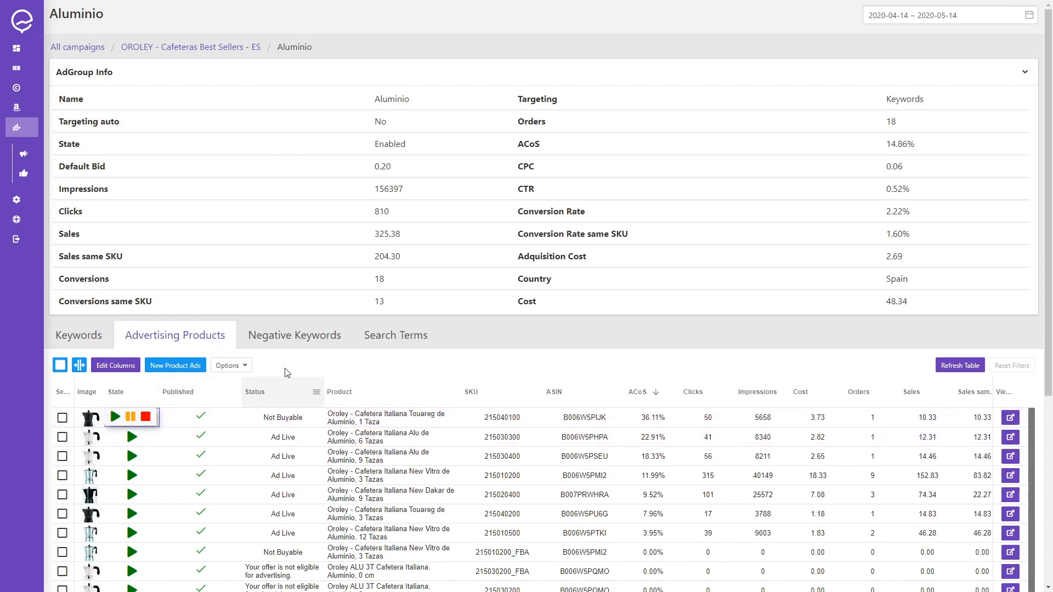
pyautogui.scroll(-5, 164, 439)
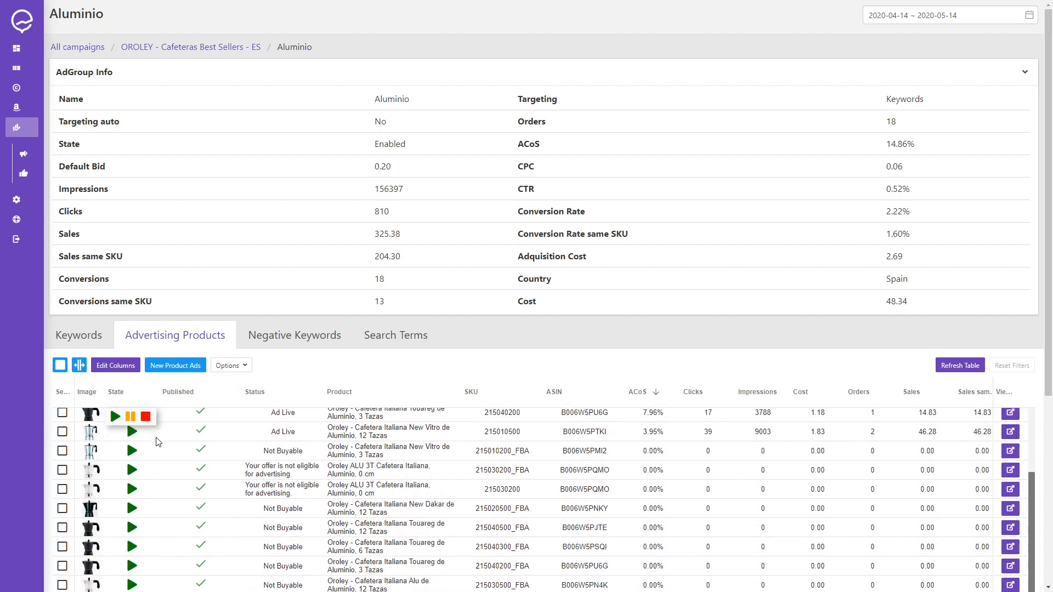
pyautogui.scroll(5, 220, 439)
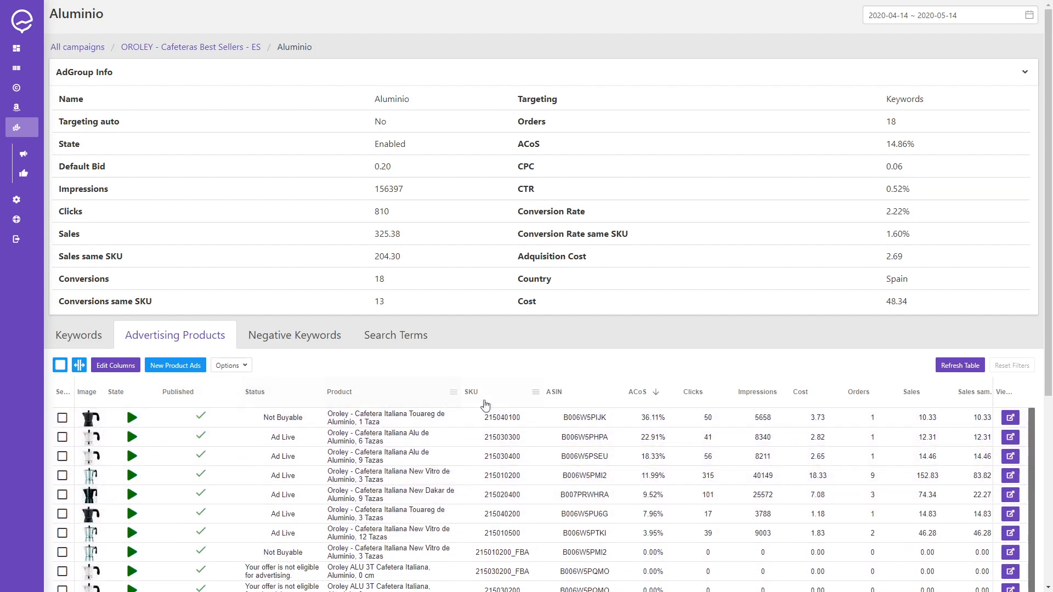
# Sort the advertising products additionally by clicks in descending order and view the ad group's negative keywords
pyautogui.keyDown('shift'); pyautogui.click(703, 395); pyautogui.keyUp('shift')
pyautogui.keyDown('shift'); pyautogui.click(703, 395); pyautogui.keyUp('shift')
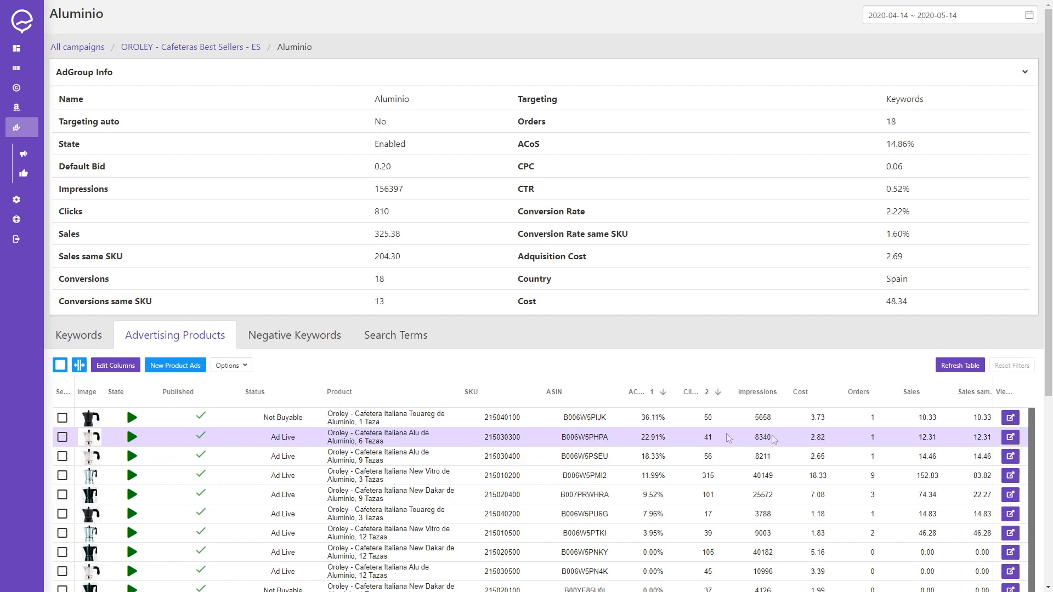
pyautogui.click(230, 365)
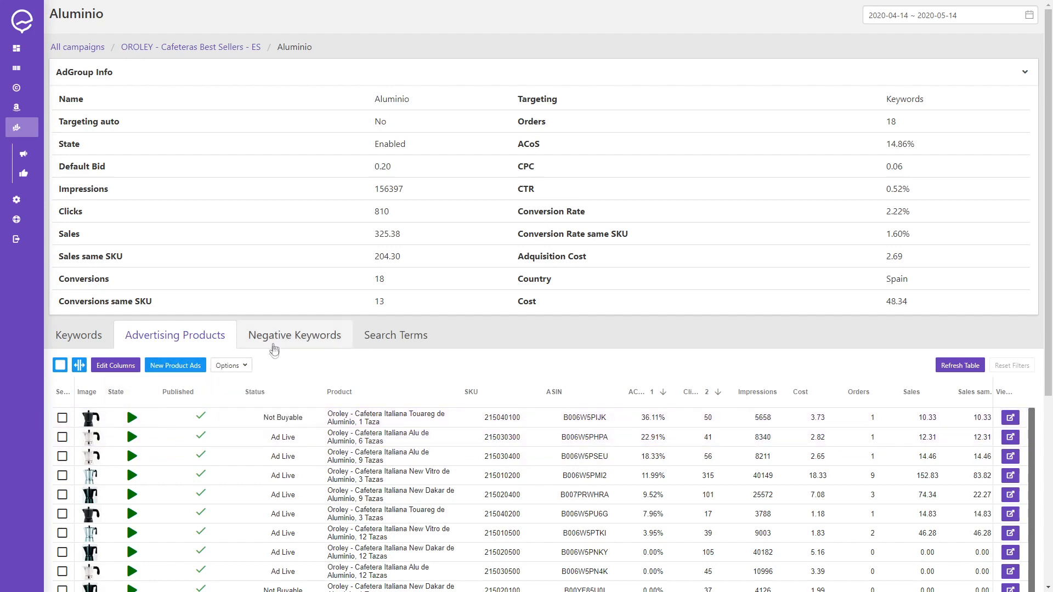
pyautogui.click(274, 340)
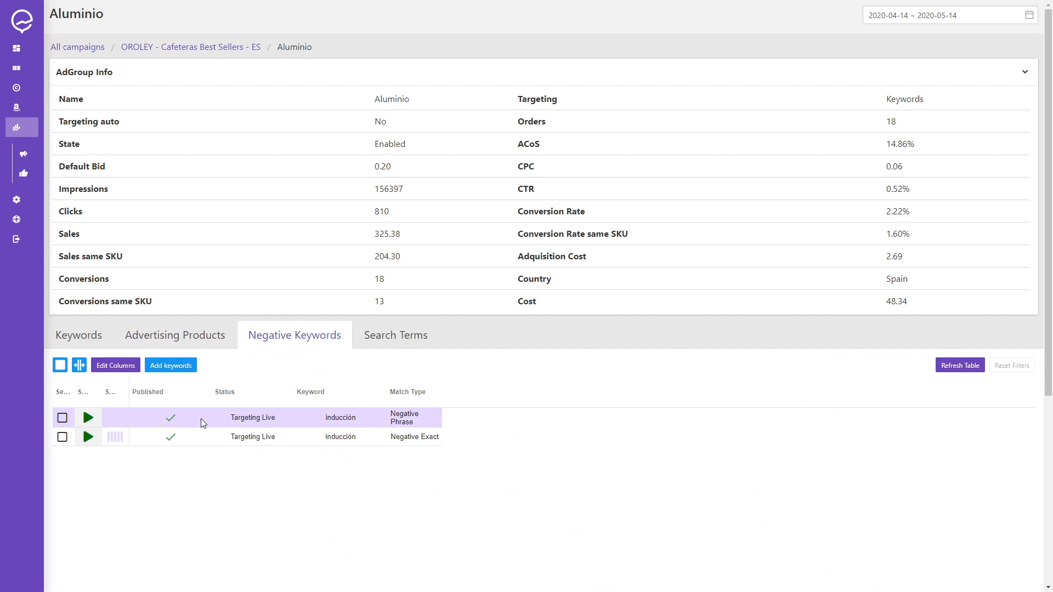
# Select the search terms "cafeteras una taza" and "cafeteras tradicionales" and start adding them as keywords
pyautogui.click(378, 336)
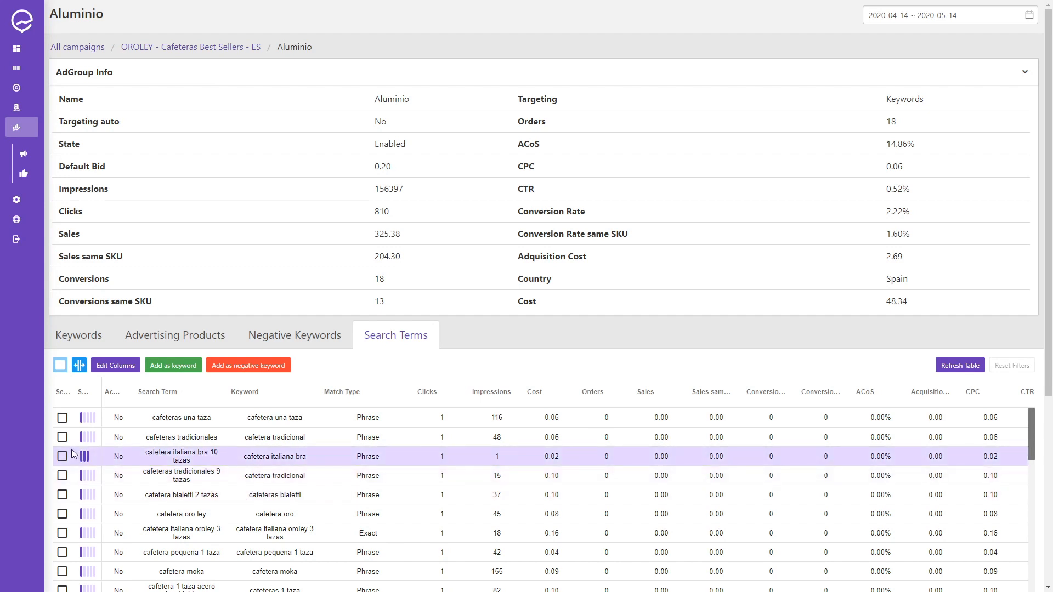
pyautogui.click(62, 419)
pyautogui.click(62, 437)
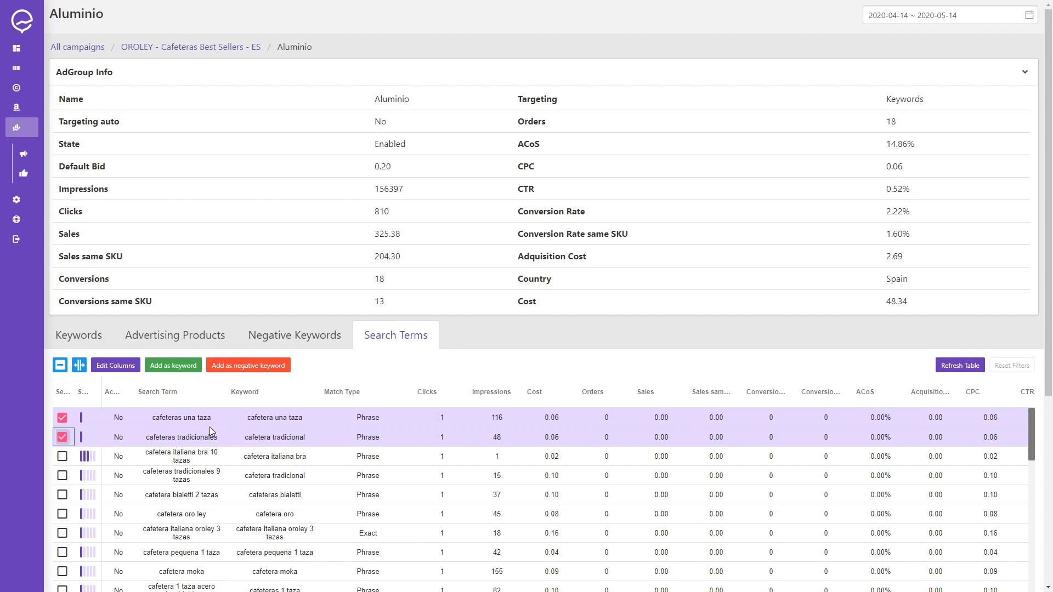
pyautogui.click(172, 366)
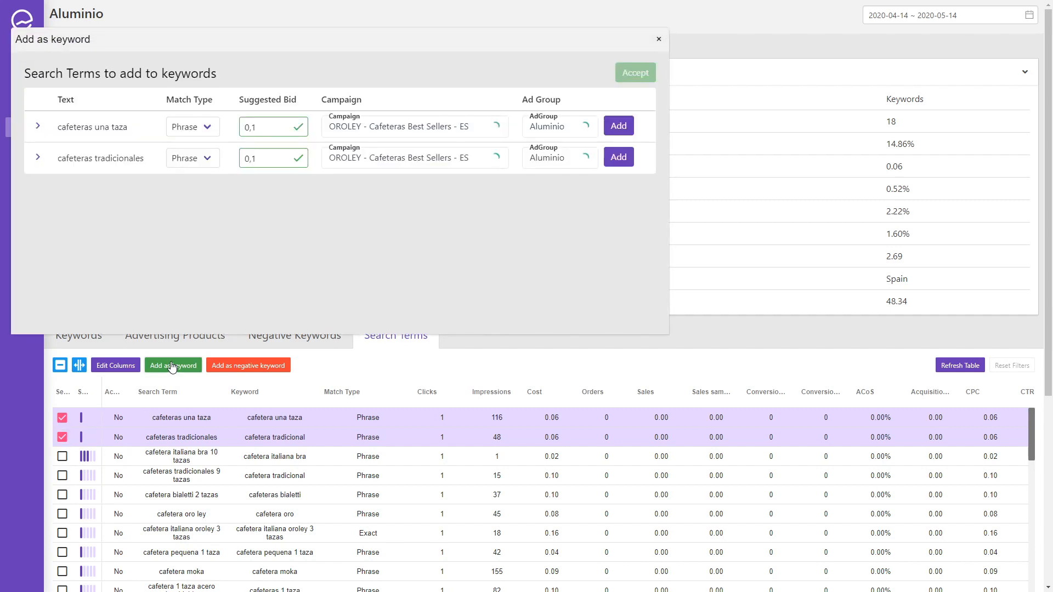
# Enter a bid of 0,3 for "cafeteras una taza" and Exact match for "cafeteras tradicionales", and close without adding them
pyautogui.doubleClick(255, 127)
pyautogui.write('3')
pyautogui.click(207, 159)
pyautogui.click(189, 199)
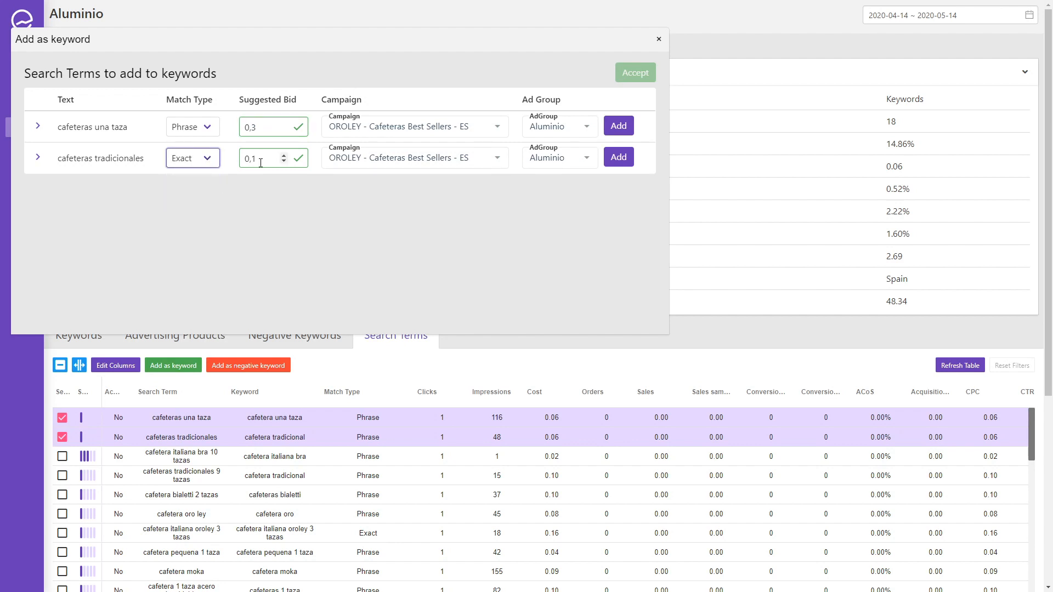
pyautogui.click(262, 160)
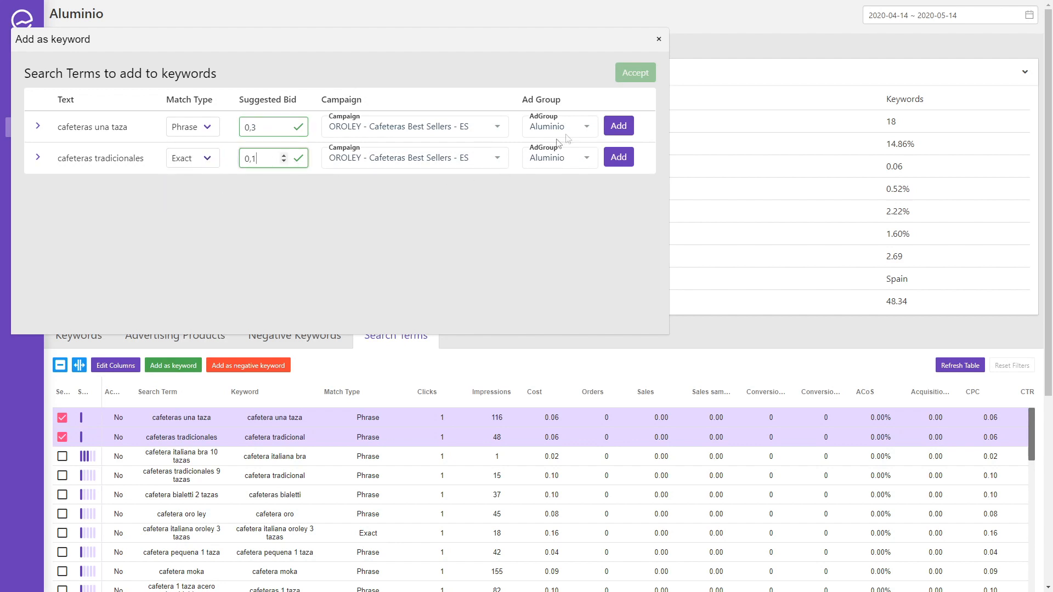
pyautogui.click(658, 39)
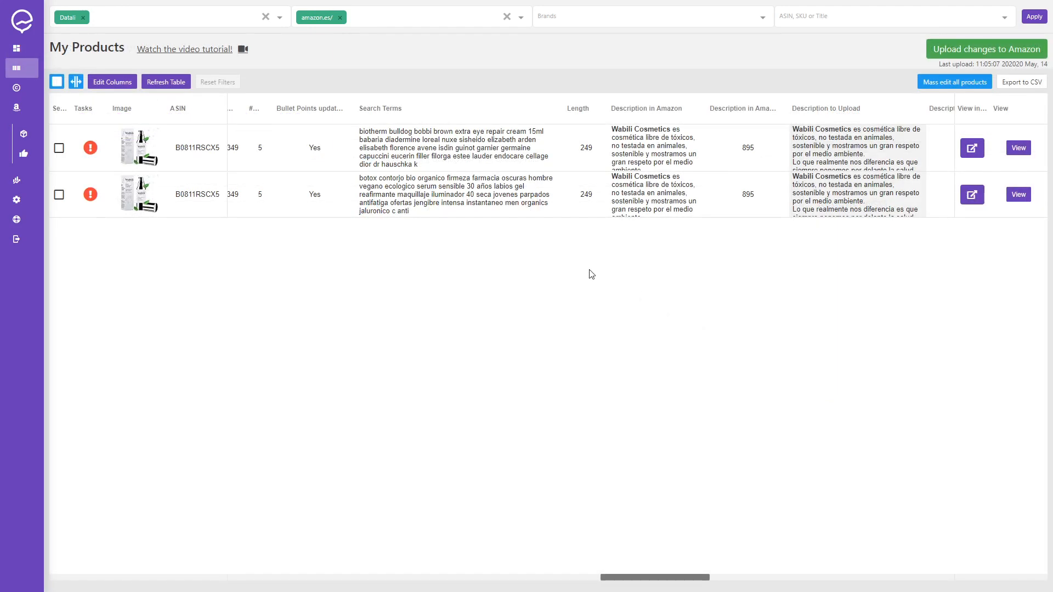
# Show the full search terms of both listed products in My Products
pyautogui.click(407, 145)
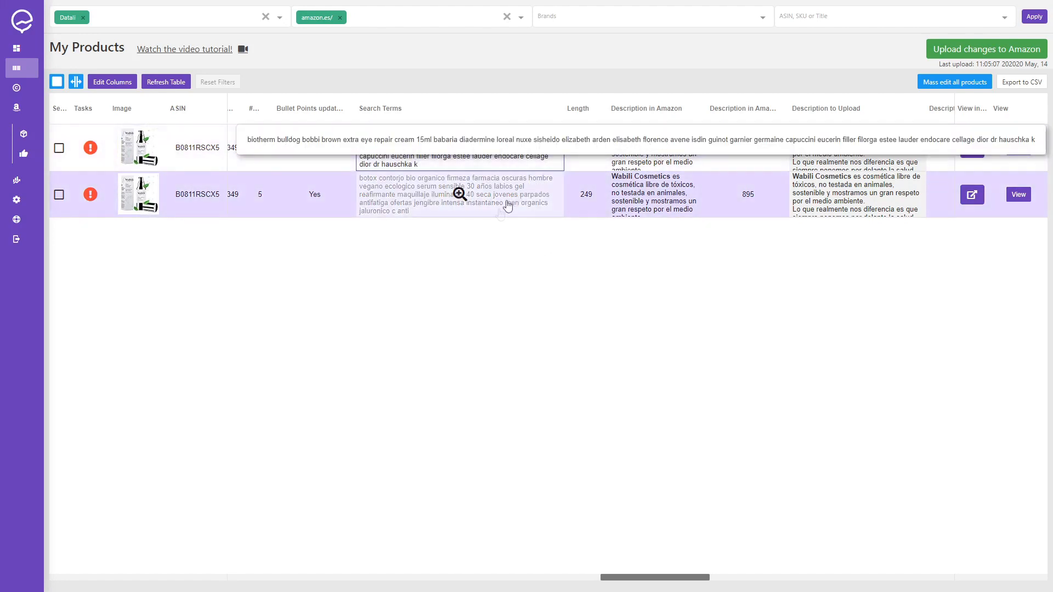
pyautogui.click(461, 193)
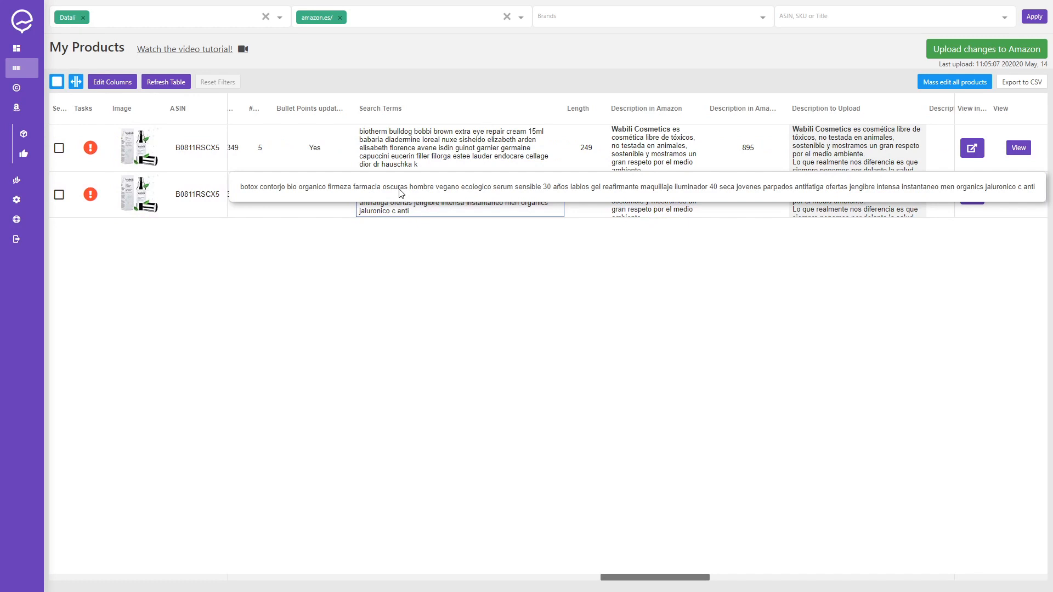
pyautogui.click(406, 232)
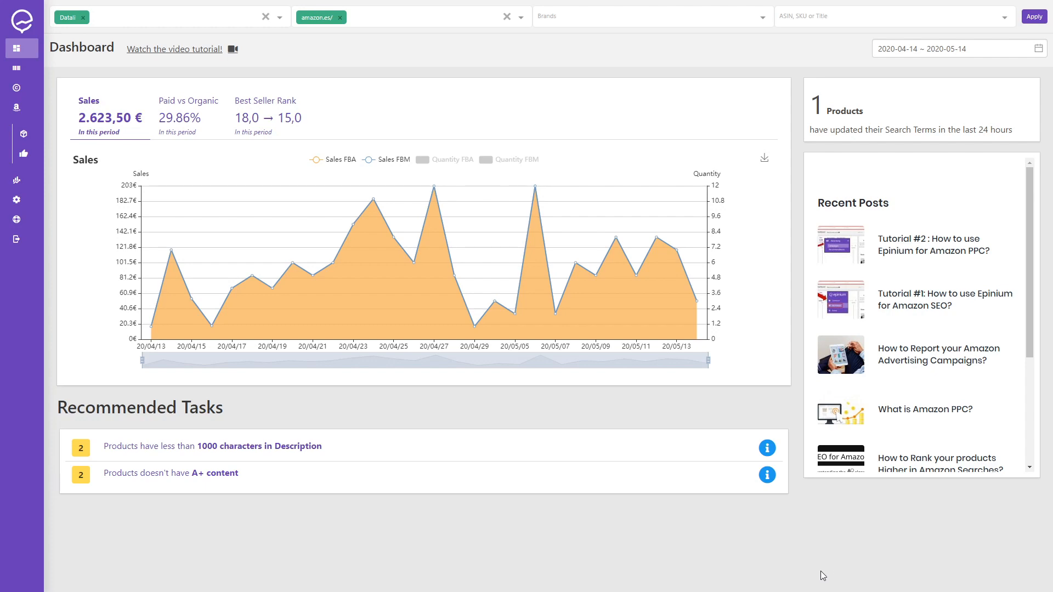
# Open the advertising recommendations with the products to promote
pyautogui.moveTo(32, 181)
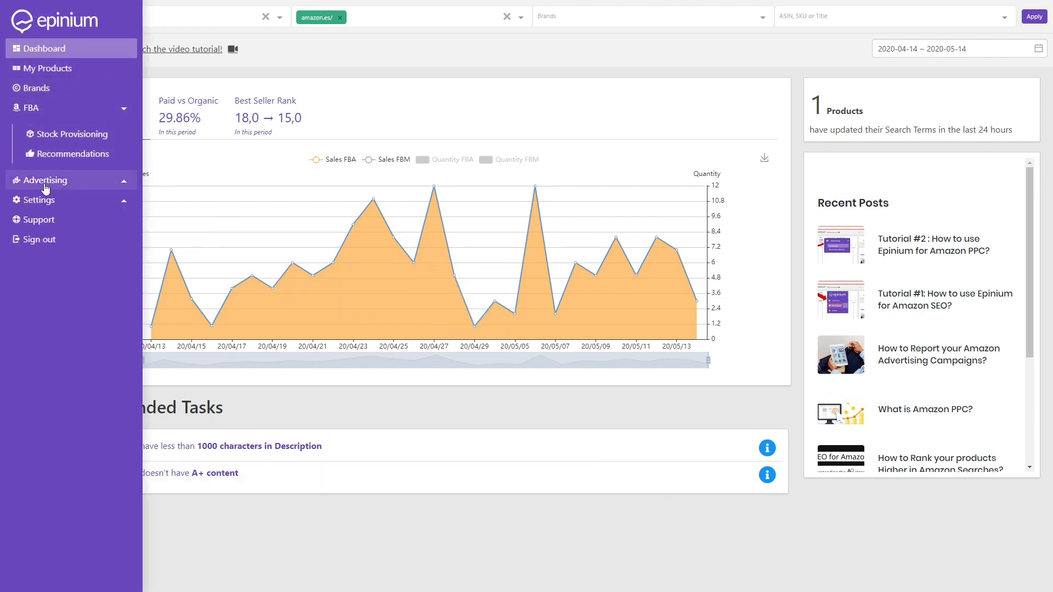
pyautogui.click(46, 181)
pyautogui.click(55, 171)
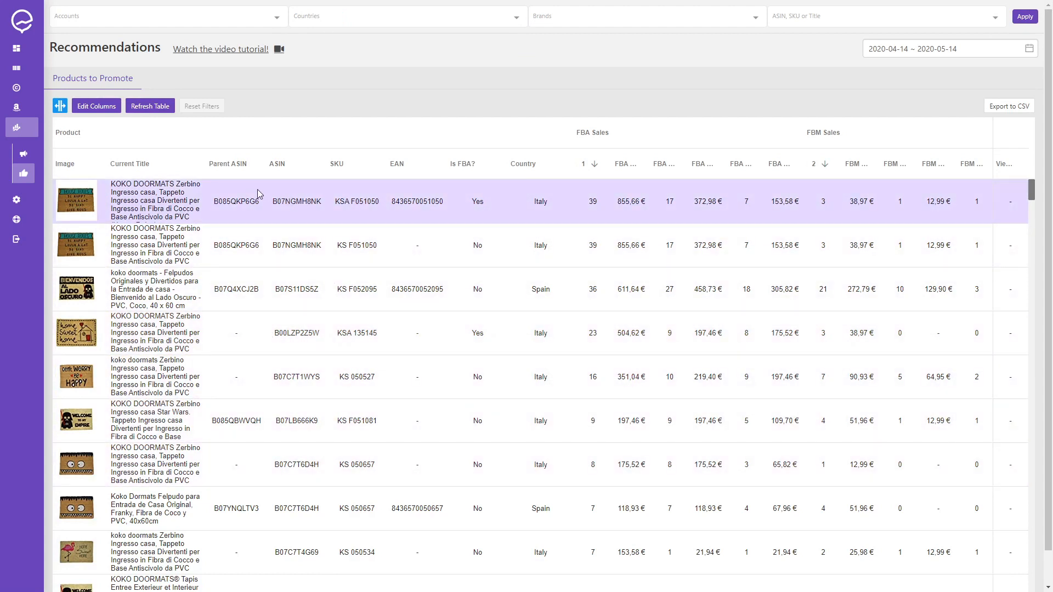
# Filter the products to promote to SKUs containing "KSA F051050" and export the table to CSV
pyautogui.click(357, 205)
pyautogui.tripleClick(357, 205)
pyautogui.hotkey('ctrl', 'c')
pyautogui.click(379, 166)
pyautogui.hotkey('ctrl', 'v')
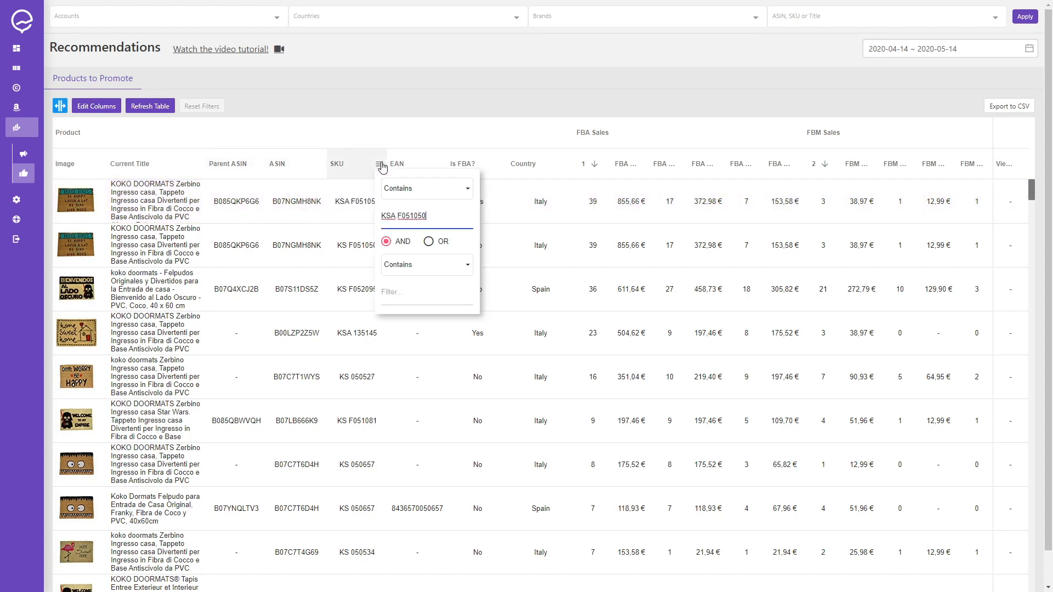
pyautogui.click(1010, 107)
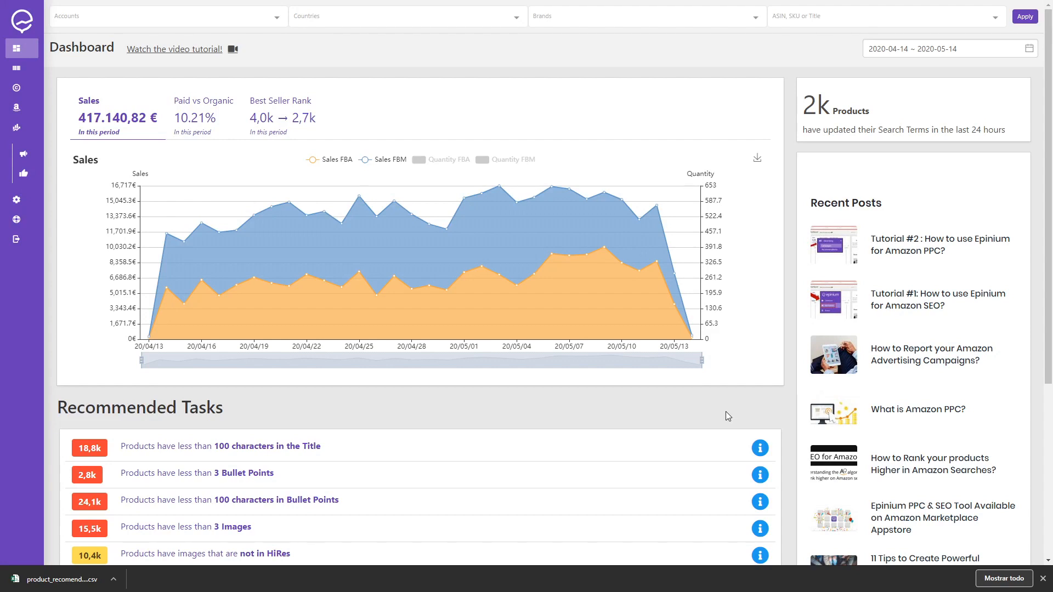
# Open the Stock Provisioning page for FBA
pyautogui.moveTo(49, 130)
pyautogui.click(51, 107)
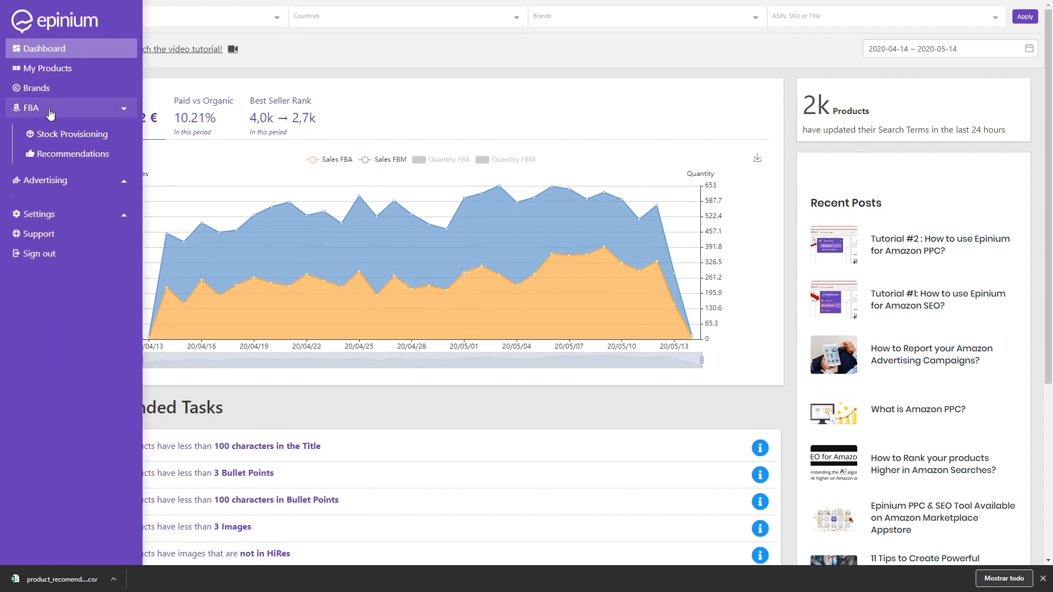
pyautogui.click(55, 135)
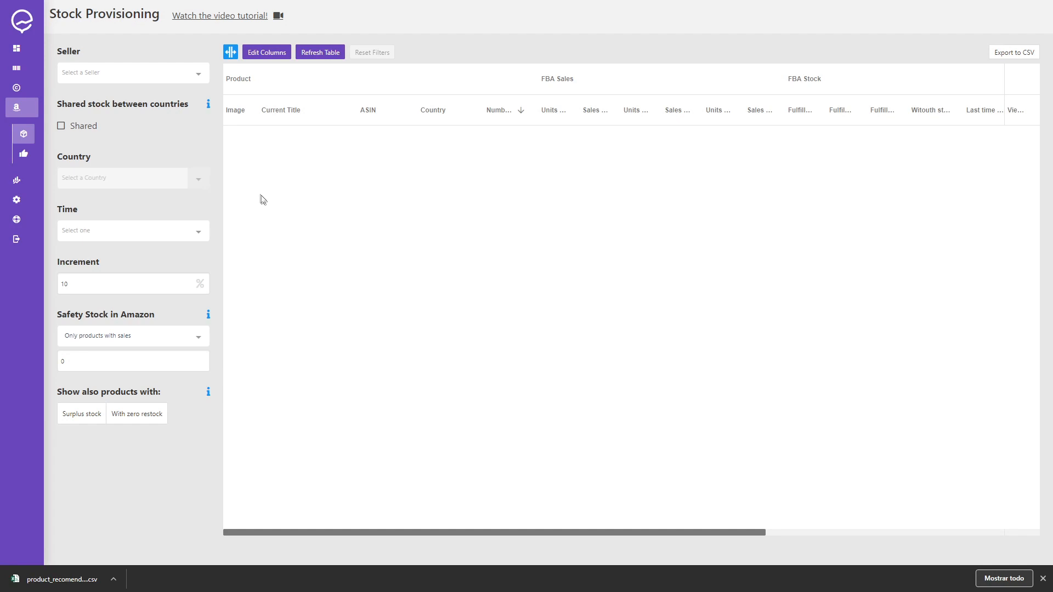
# Choose Oroley as the seller and enable shared stock between countries
pyautogui.click(132, 73)
pyautogui.write('oro')
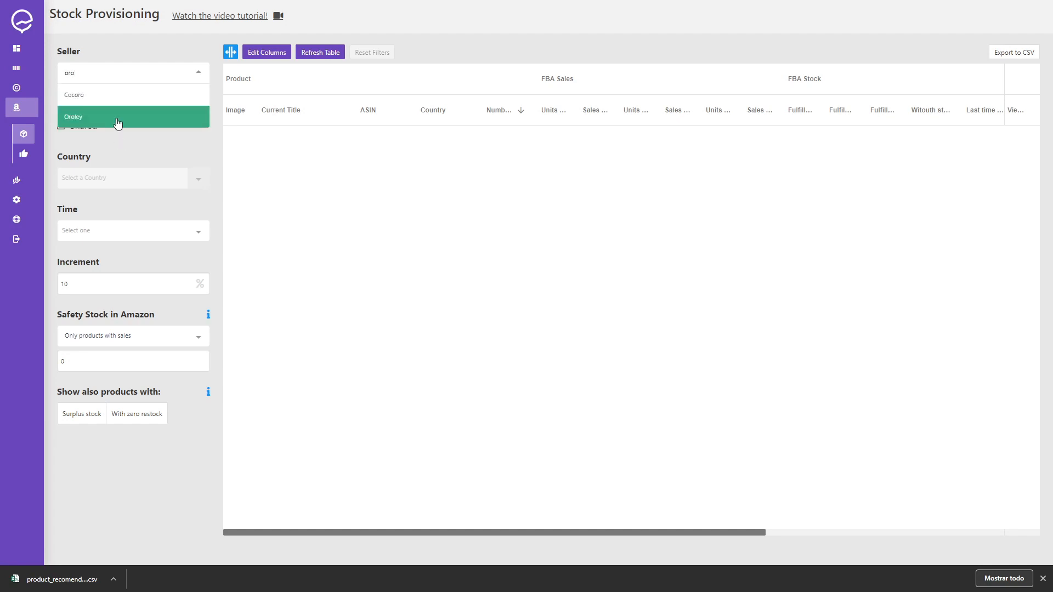
pyautogui.click(116, 117)
pyautogui.click(91, 130)
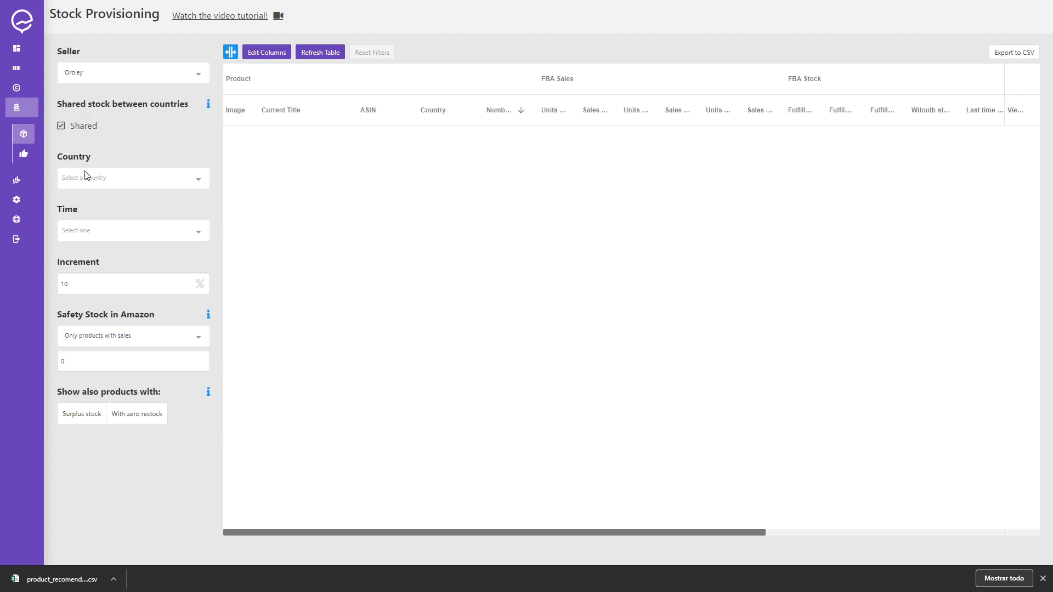
# Select amazon.es and the four other countries and set the provisioning time to 30 Days
pyautogui.click(133, 184)
pyautogui.click(112, 201)
pyautogui.click(112, 228)
pyautogui.click(112, 247)
pyautogui.click(111, 269)
pyautogui.click(112, 288)
pyautogui.click(264, 267)
pyautogui.click(134, 231)
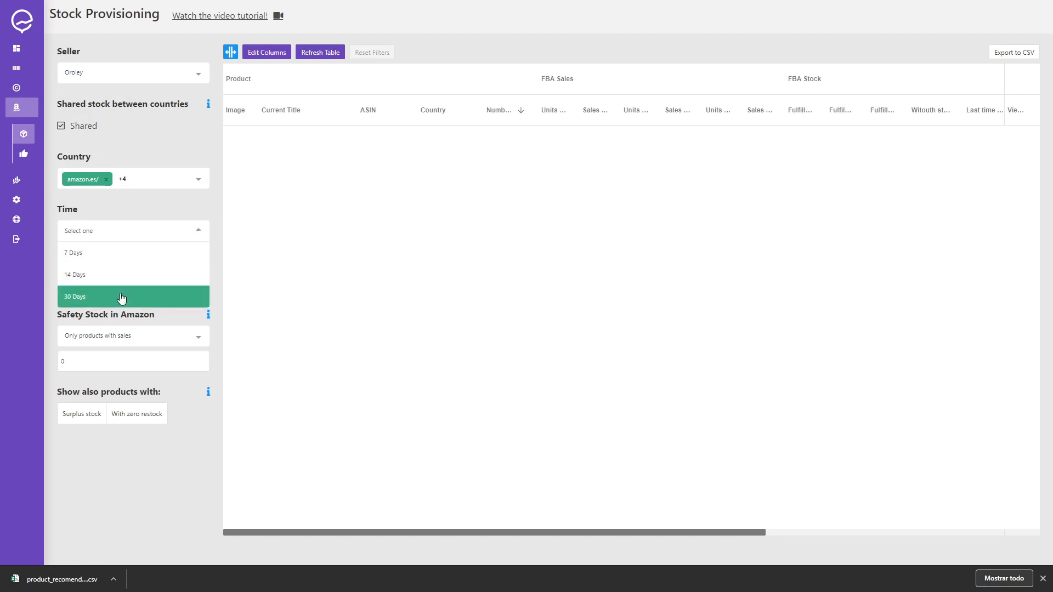
pyautogui.click(87, 296)
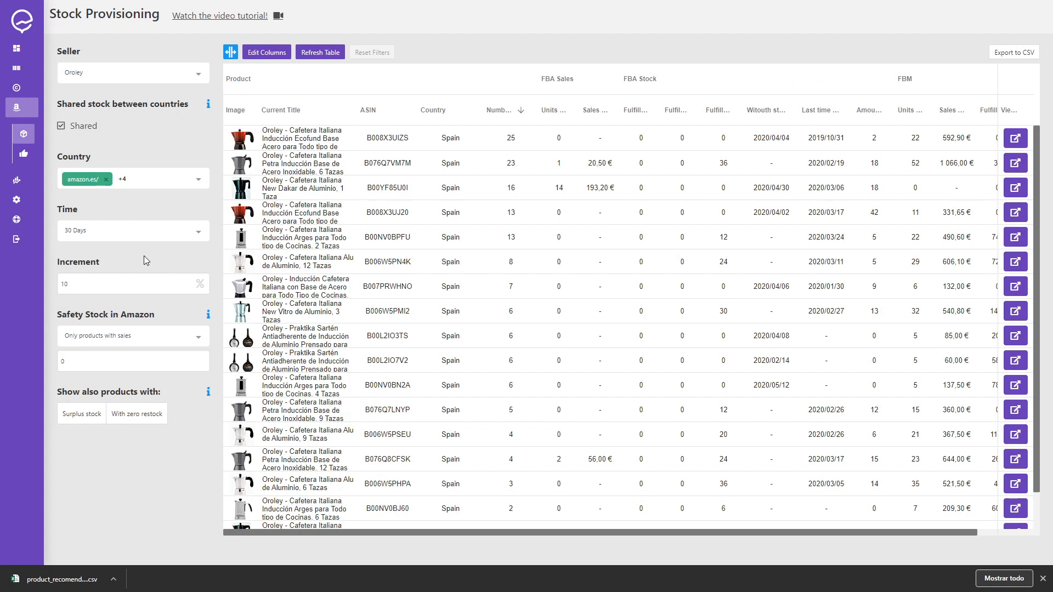
# Set the stock increment to 20 percent
pyautogui.click(63, 283)
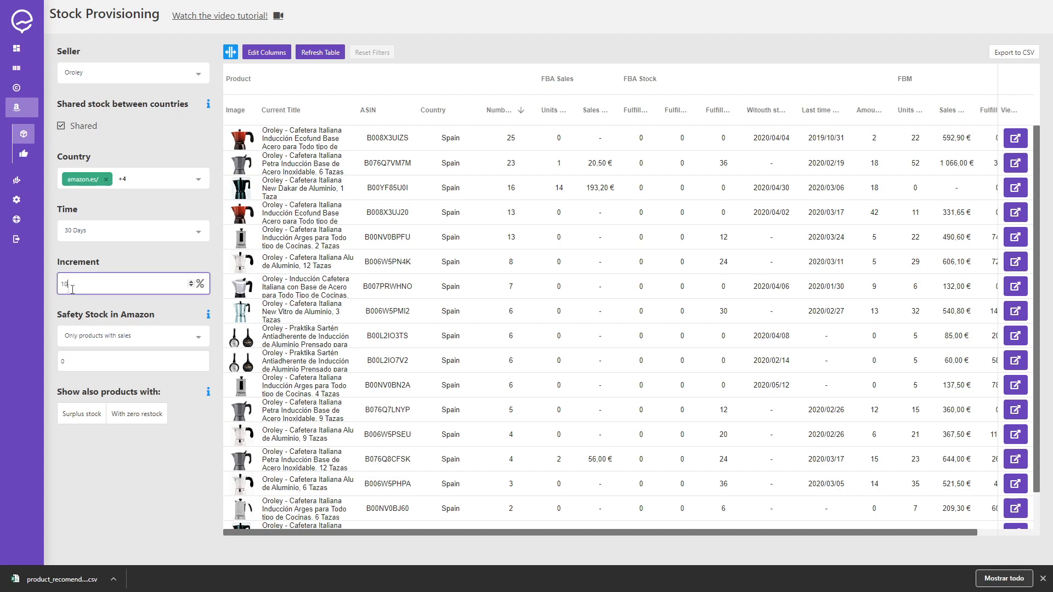
pyautogui.press('Delete')
pyautogui.write('2')
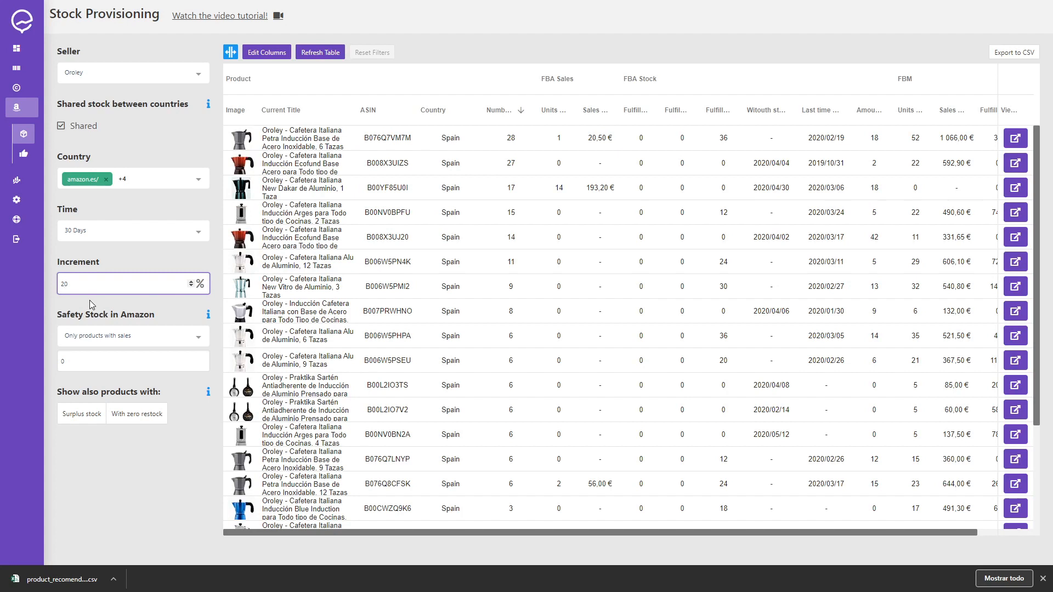
# Set the safety stock in Amazon to include products without sales, with a quantity of 5
pyautogui.click(160, 340)
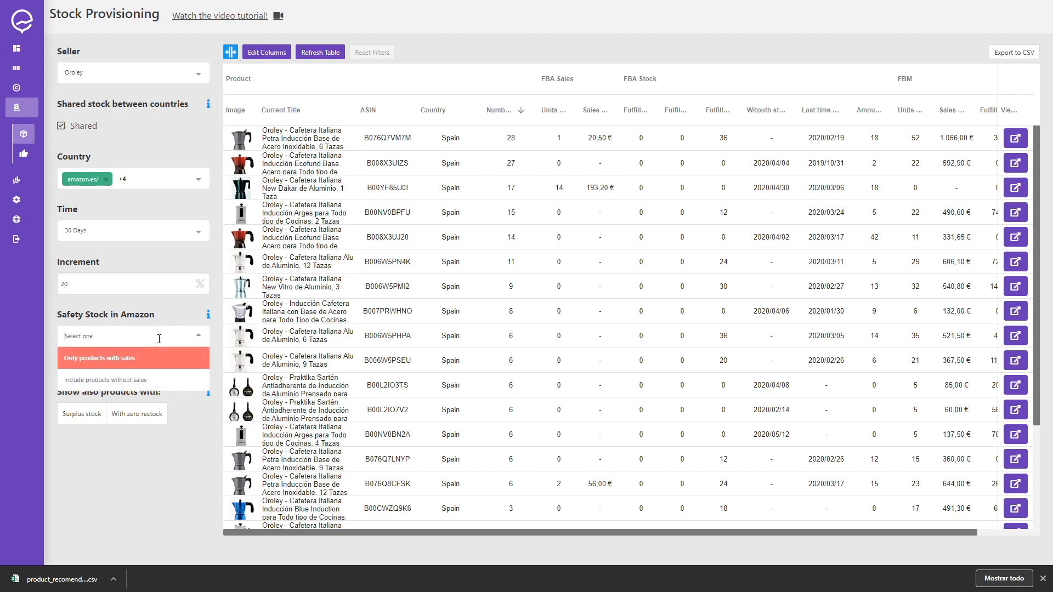
pyautogui.click(145, 381)
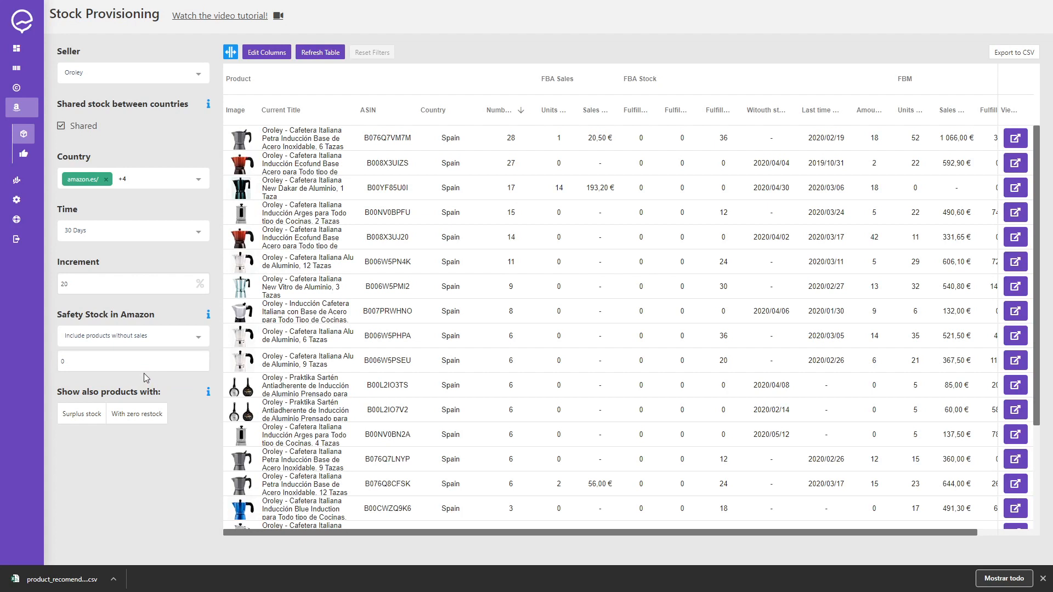
pyautogui.click(138, 337)
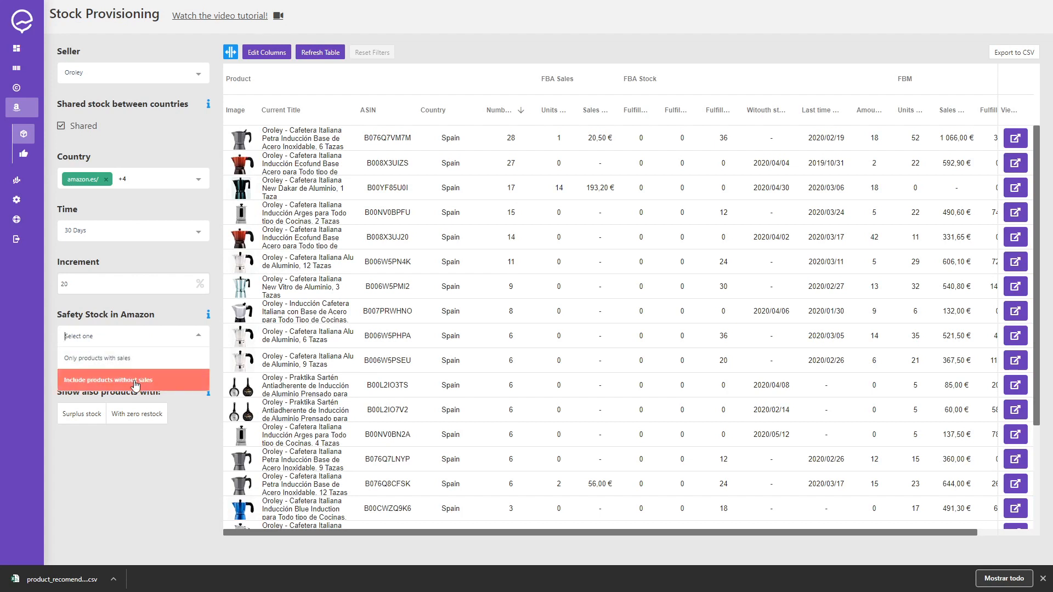
pyautogui.click(135, 384)
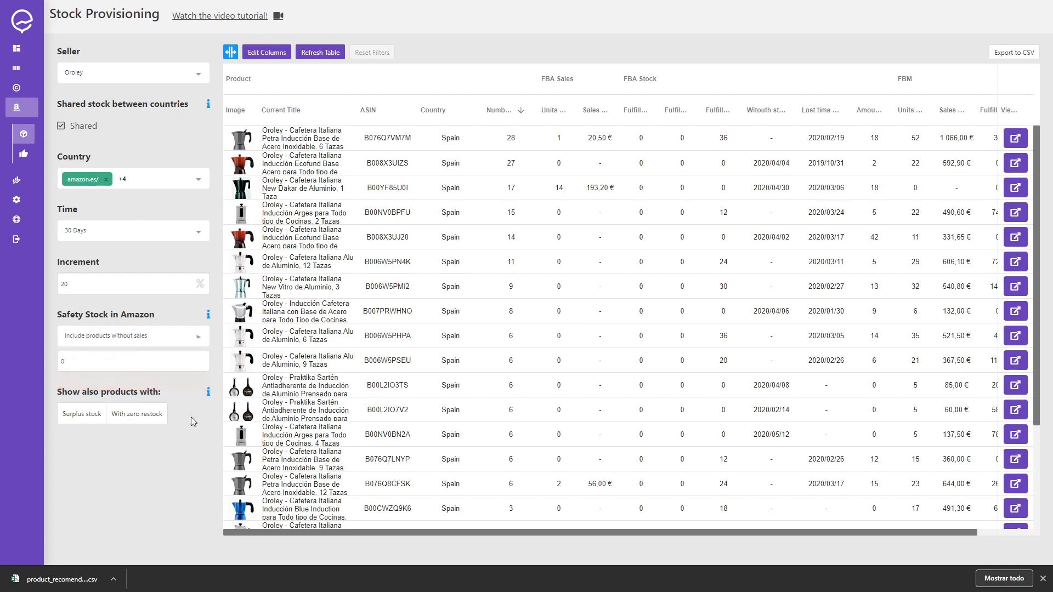
pyautogui.press('Tab')
pyautogui.write('5')
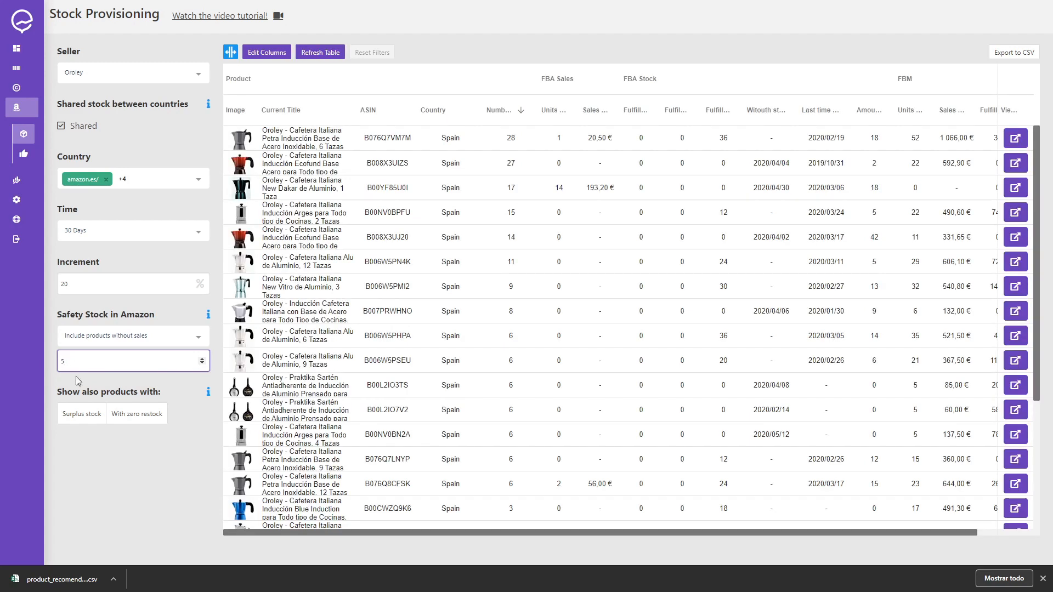
# Include products with surplus stock and with zero restock, and export the stock provisioning table to CSV
pyautogui.click(77, 420)
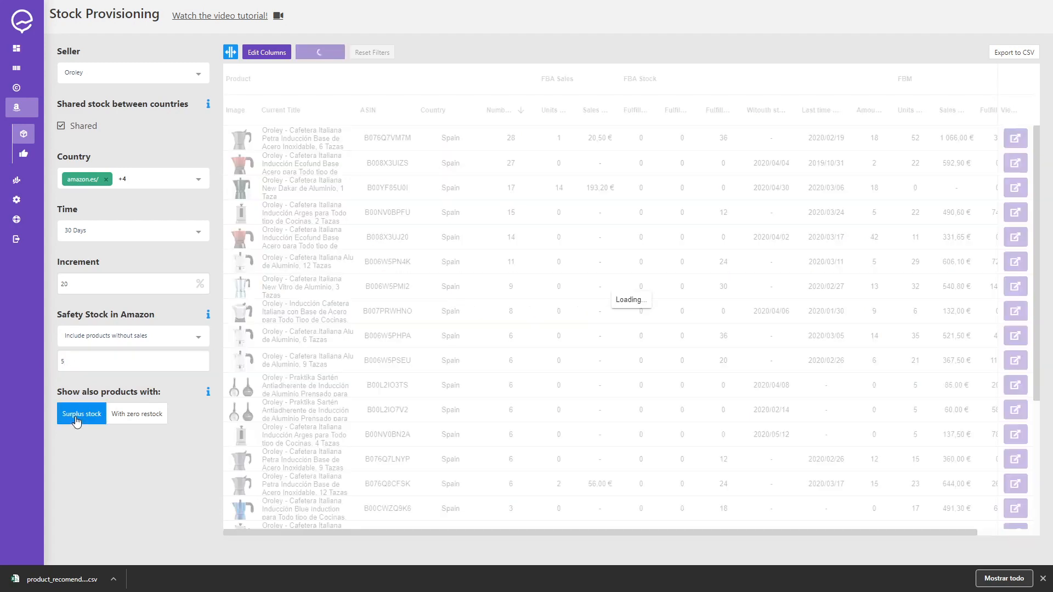
pyautogui.click(137, 420)
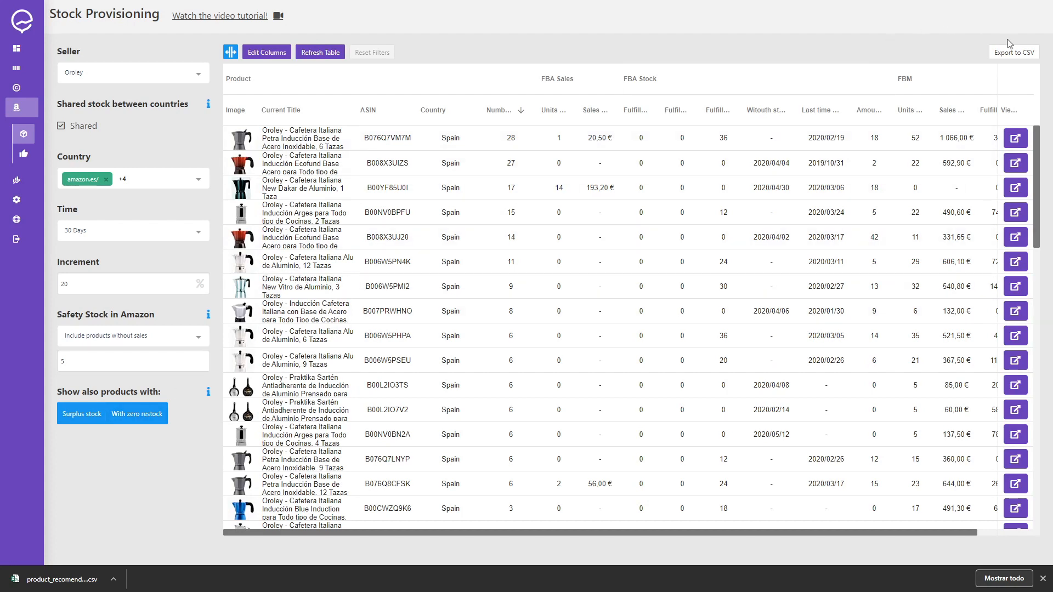
pyautogui.click(1014, 53)
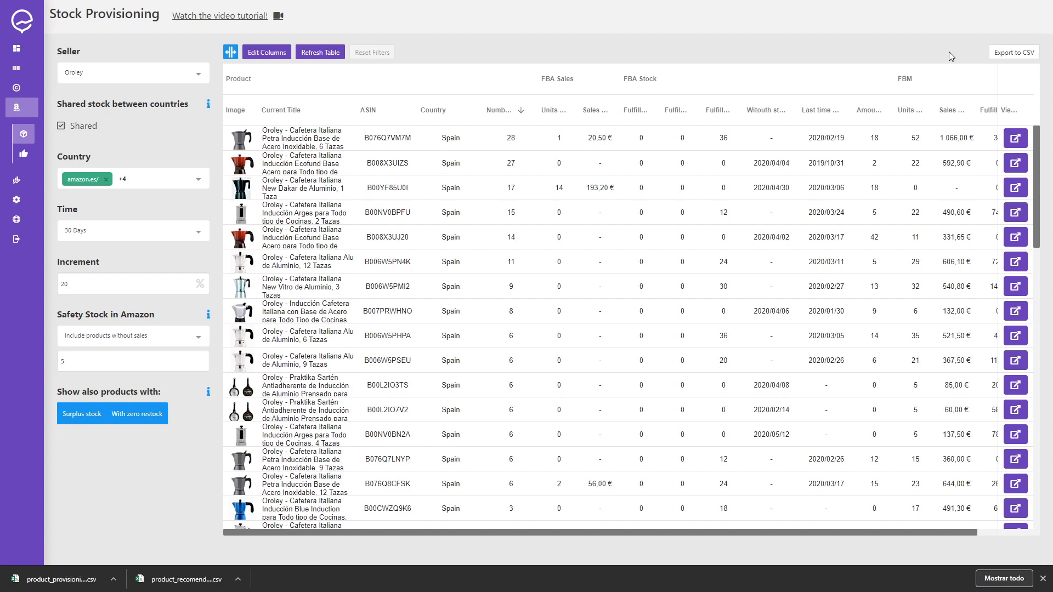
# Go to the FBA product recommendations and sort the table by the first FBM Sales column in descending order
pyautogui.moveTo(23, 154)
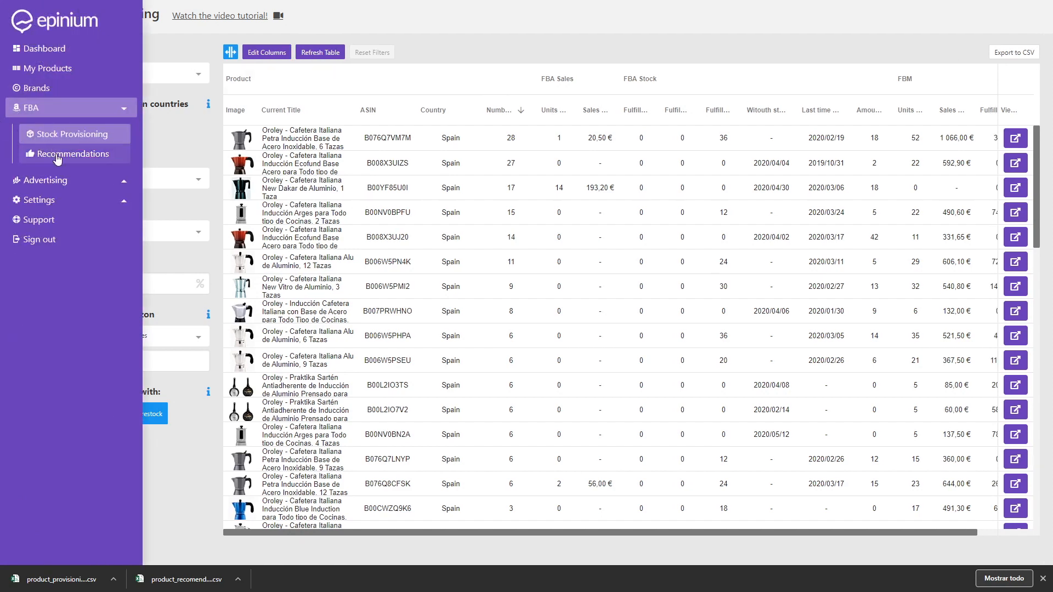
pyautogui.click(59, 156)
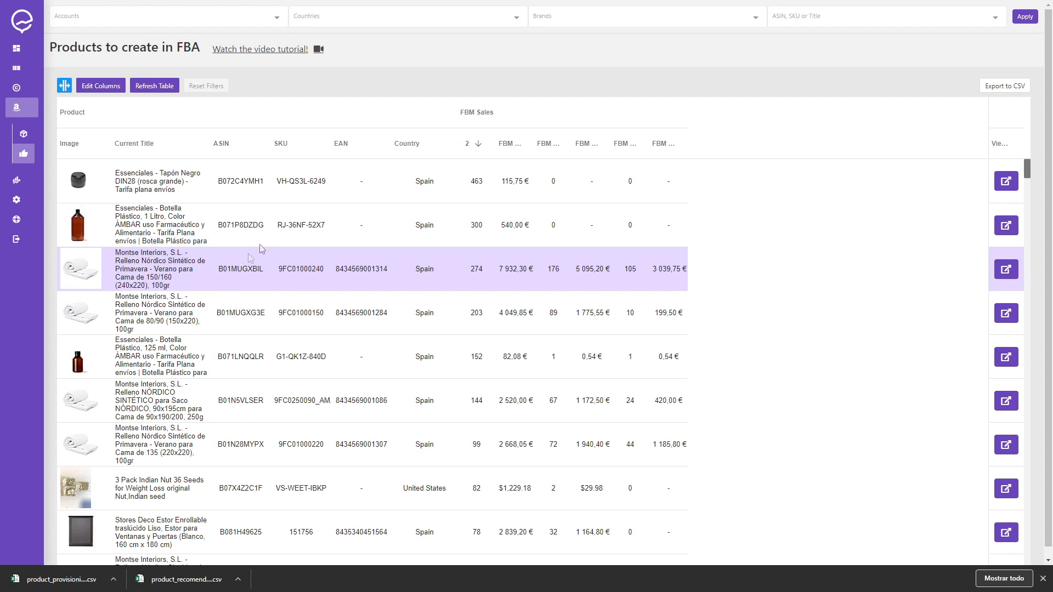
pyautogui.click(471, 146)
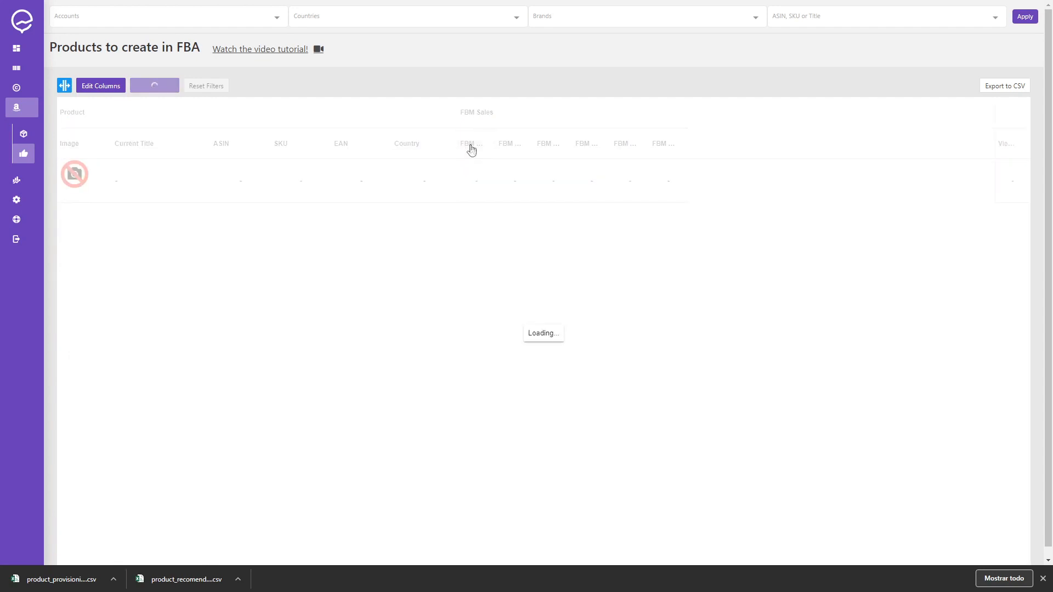
pyautogui.click(471, 146)
# Filter the first FBM Sales column to show only products with a value greater than 80
pyautogui.click(488, 145)
pyautogui.click(505, 168)
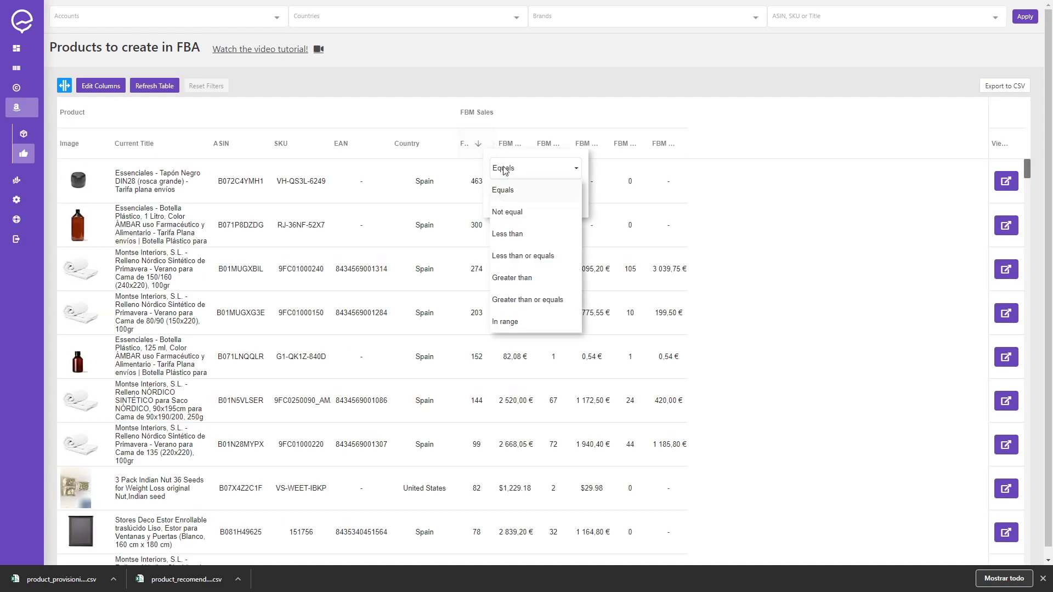
pyautogui.click(499, 278)
pyautogui.click(500, 195)
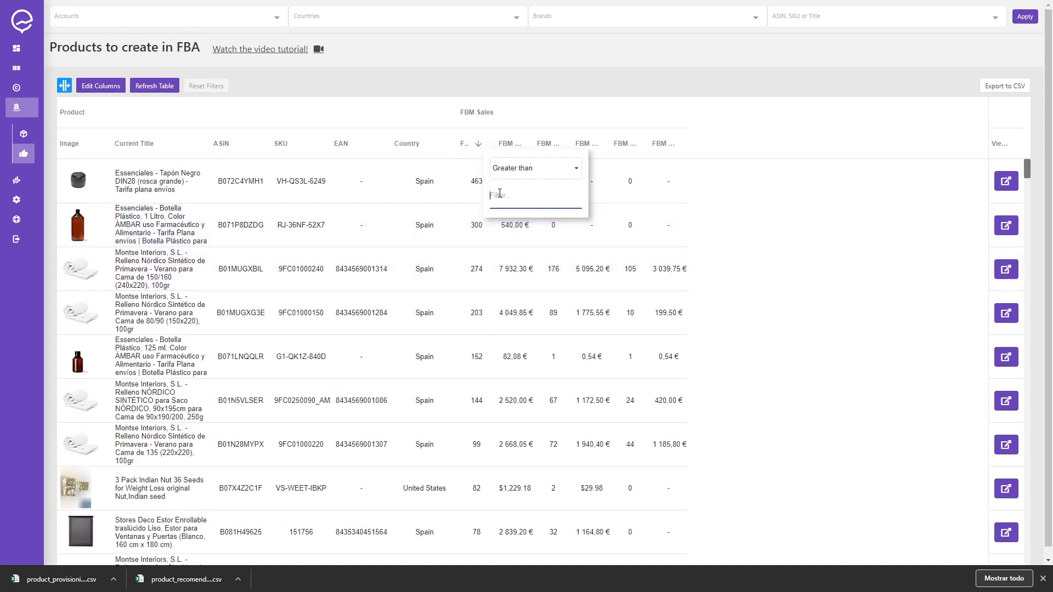
pyautogui.write('80')
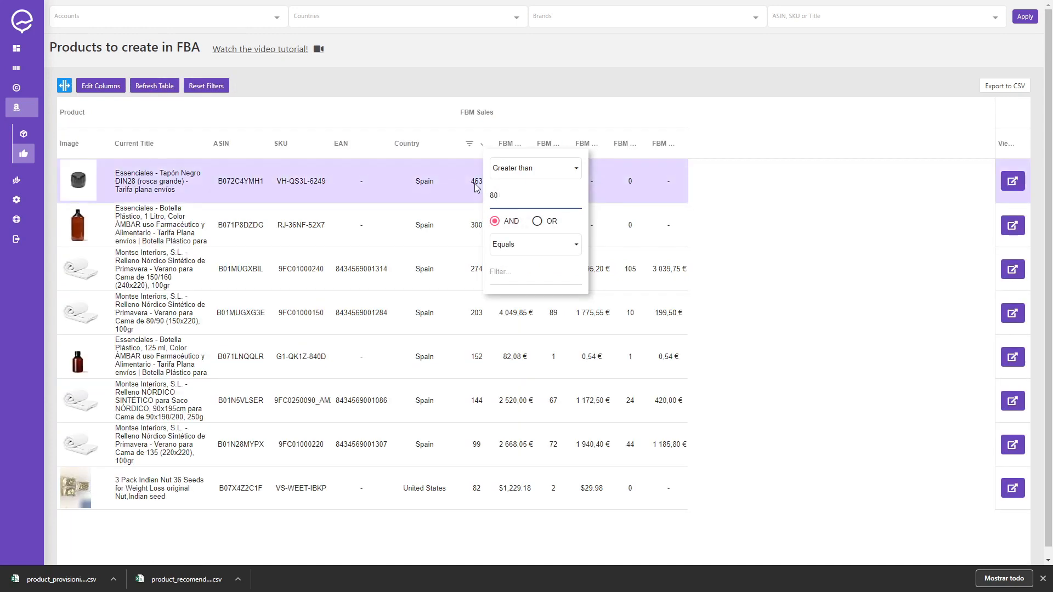
pyautogui.click(773, 344)
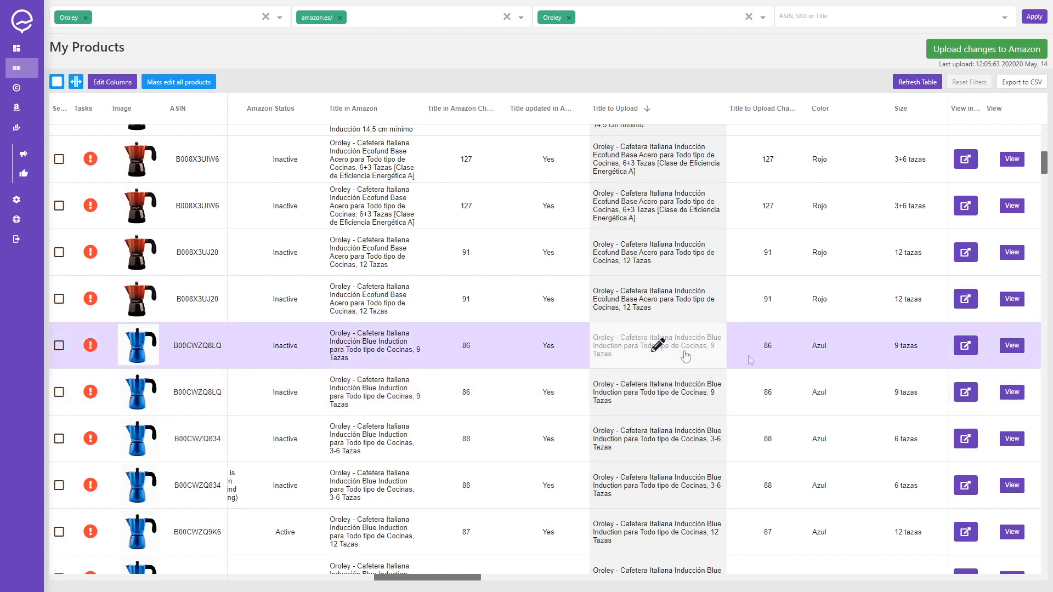
# Add the suggested keyword "cafetera para induccion" to the title to upload of the blue 9 Tazas coffee maker
pyautogui.click(605, 388)
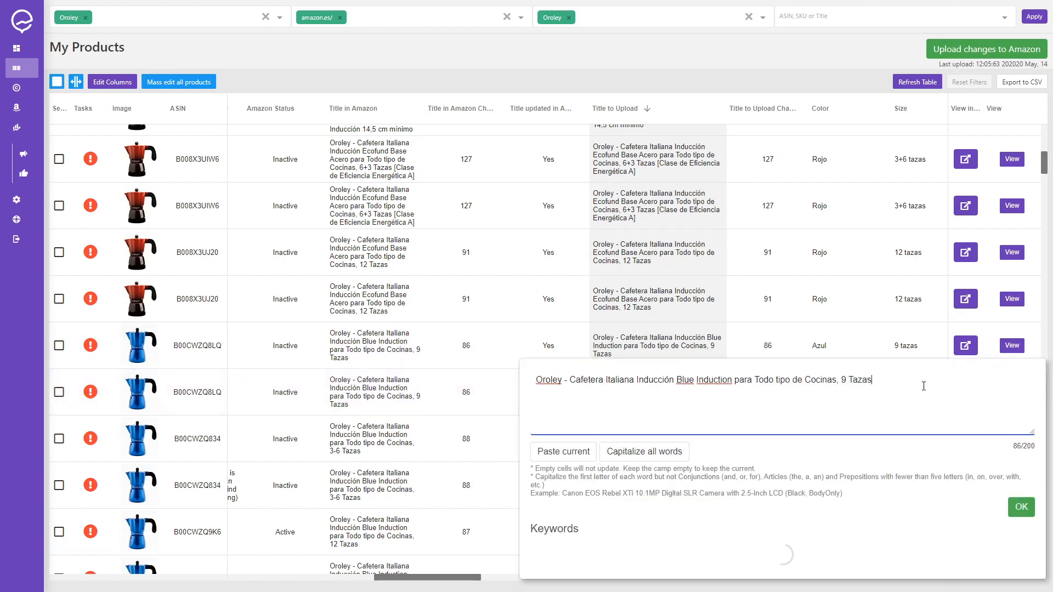
pyautogui.scroll(-2, 796, 433)
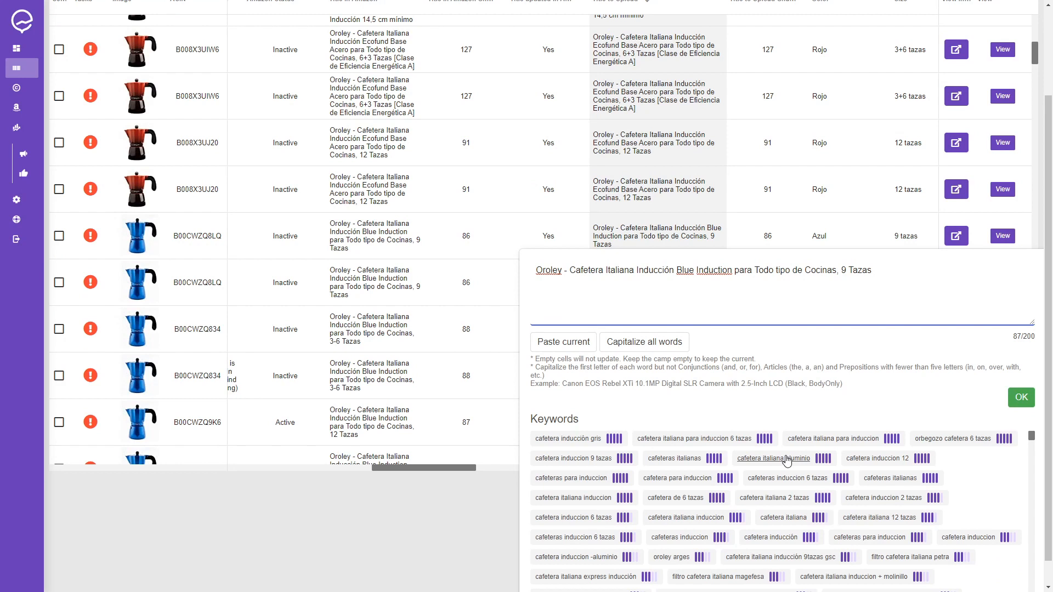
pyautogui.click(689, 484)
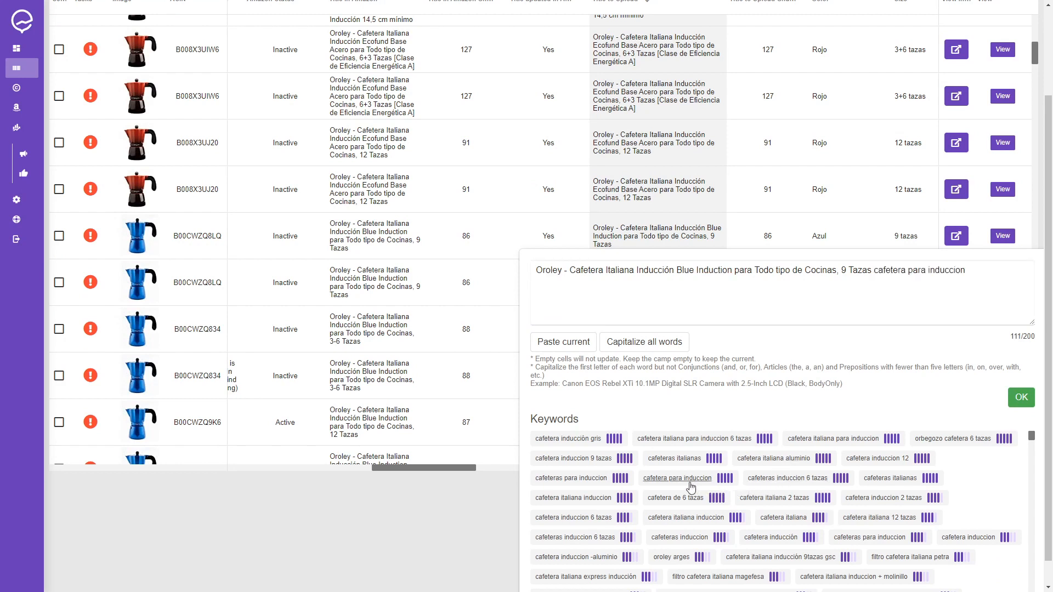
pyautogui.click(851, 300)
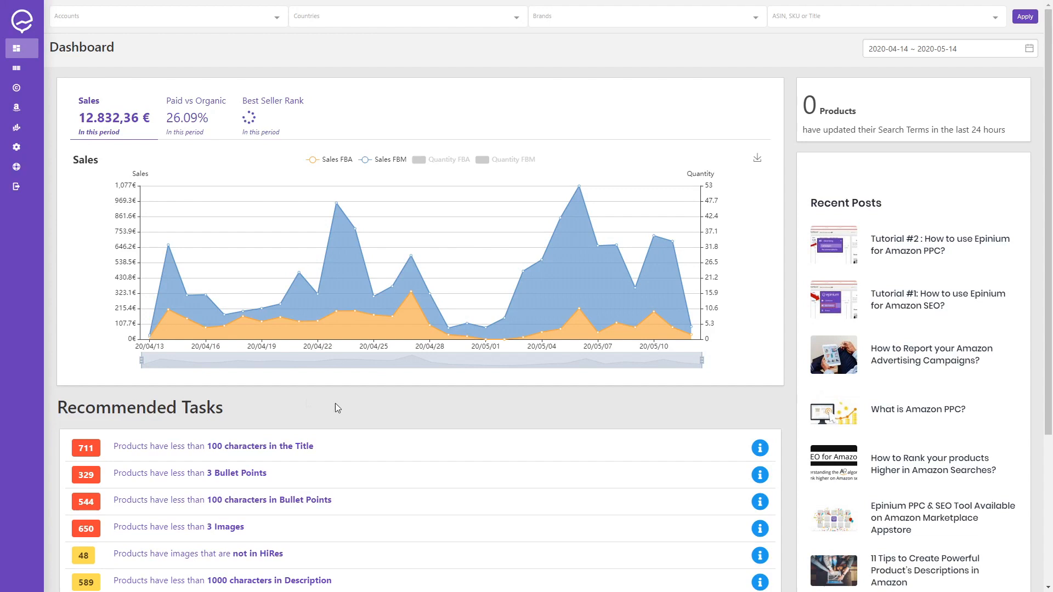
# On the Brands page, create a brand named "newbrand" for the seller Oroley in the amazon.es marketplace
pyautogui.moveTo(37, 216)
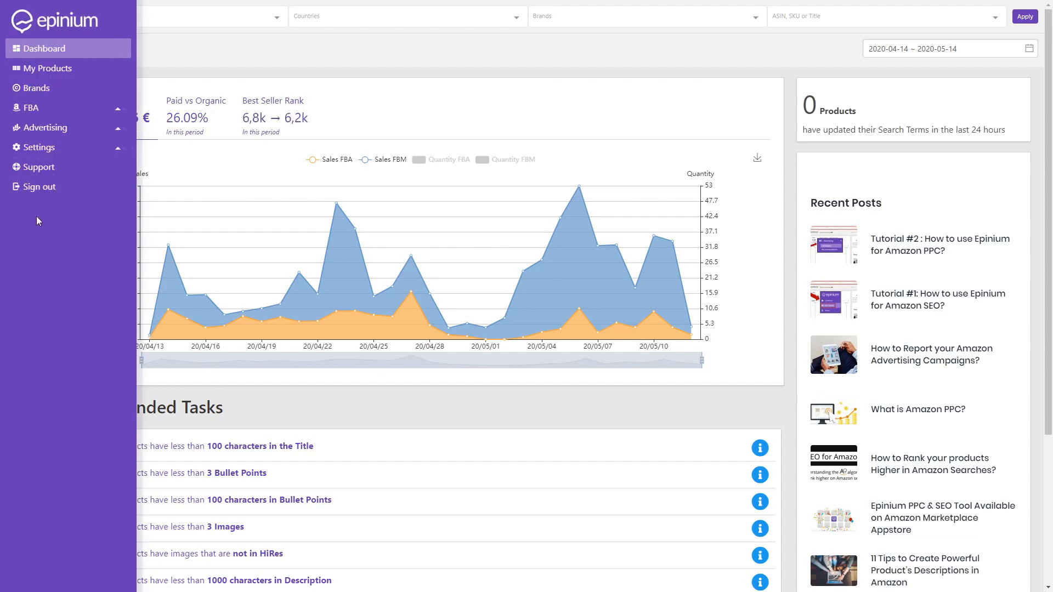
pyautogui.click(52, 89)
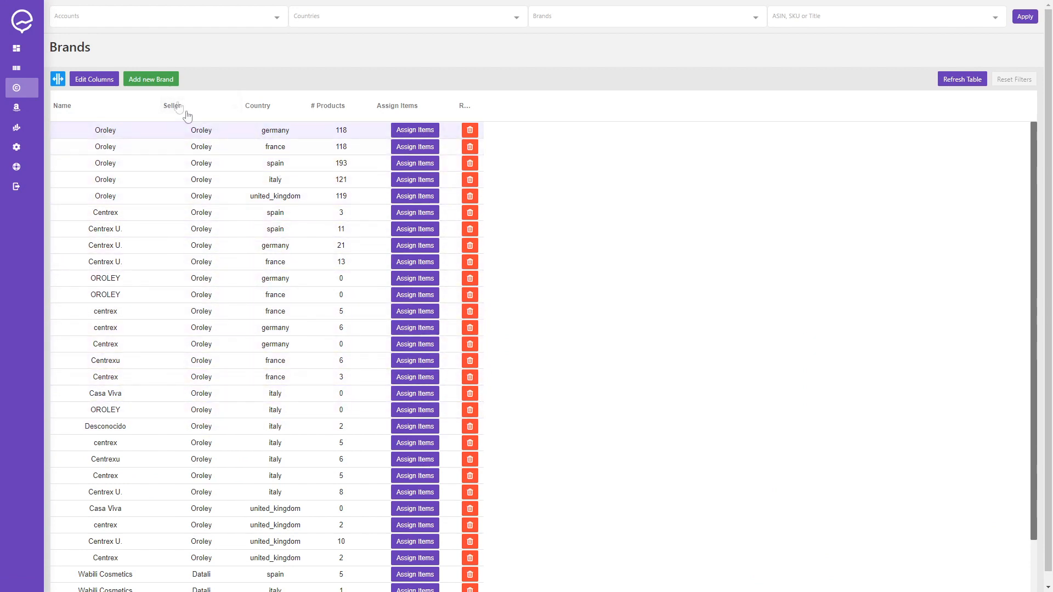
pyautogui.click(152, 80)
pyautogui.click(389, 263)
pyautogui.click(400, 287)
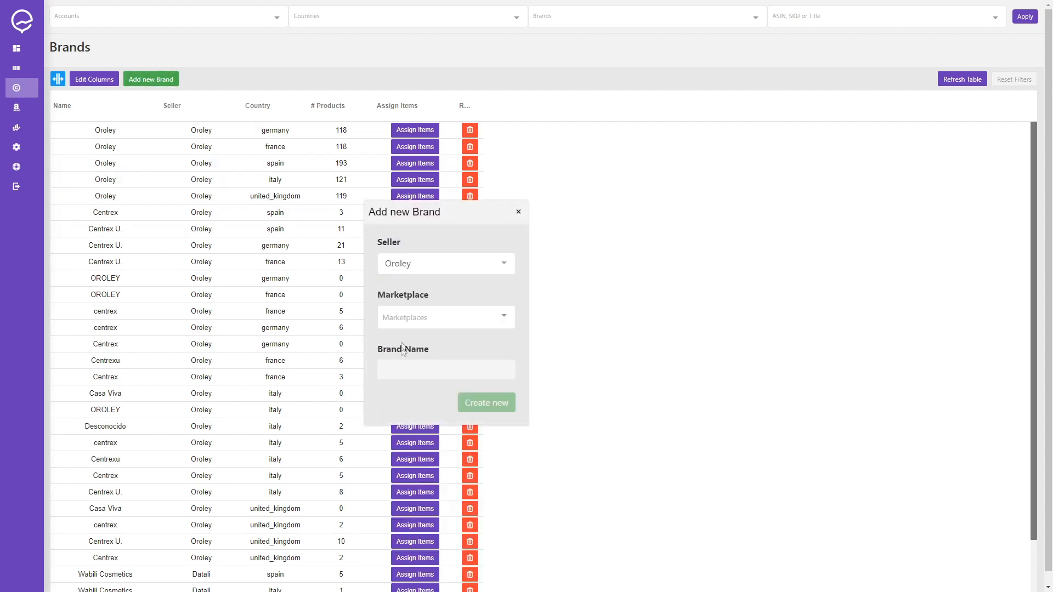
pyautogui.click(403, 319)
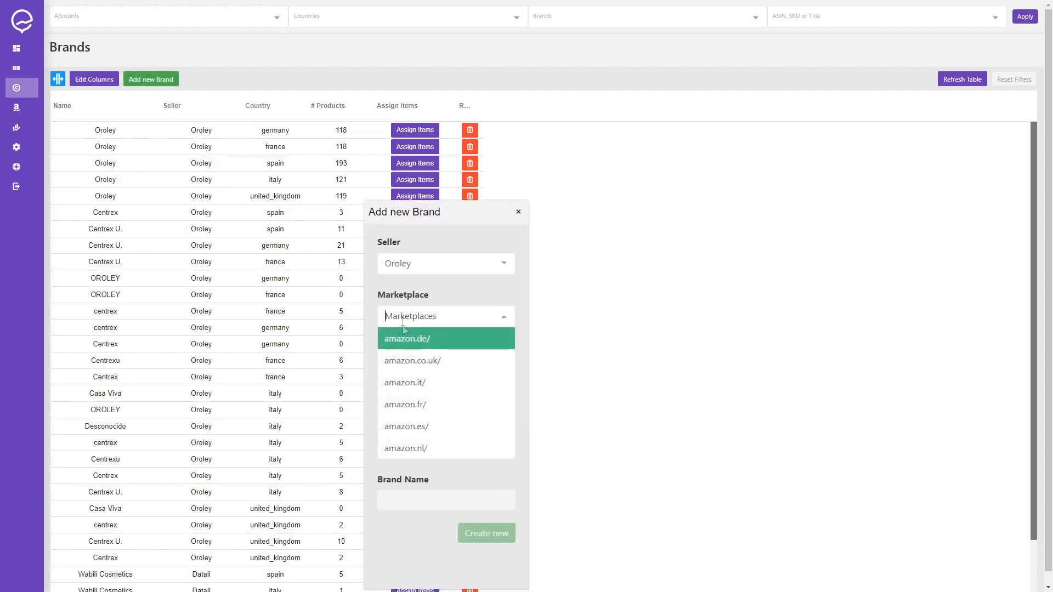
pyautogui.click(415, 435)
pyautogui.click(404, 366)
pyautogui.write('newbrand')
pyautogui.click(473, 411)
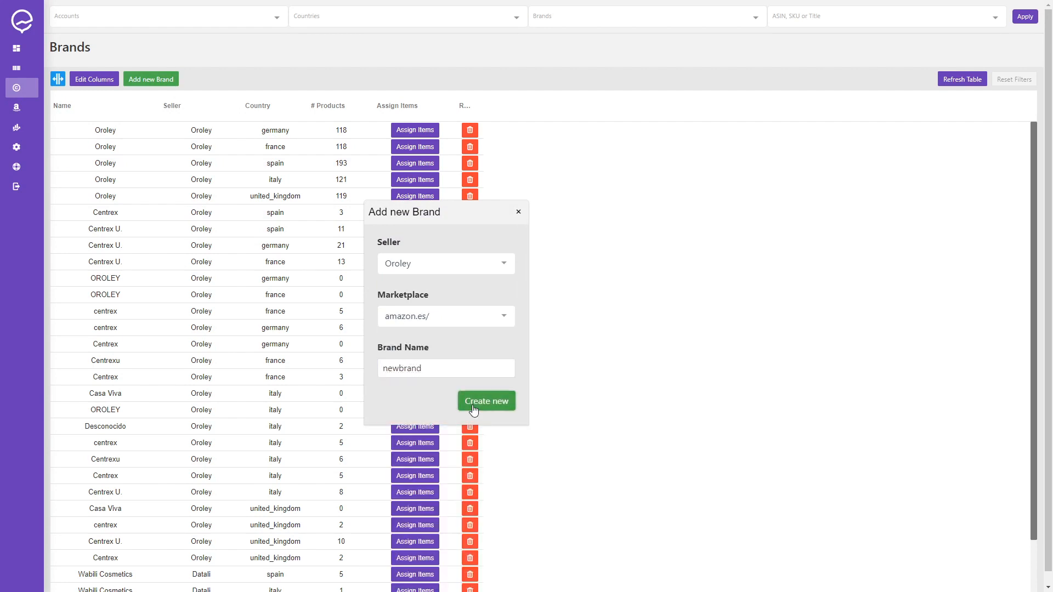
# Filter the brands list by names containing "newbrand" and close the brand creation dialog
pyautogui.click(152, 108)
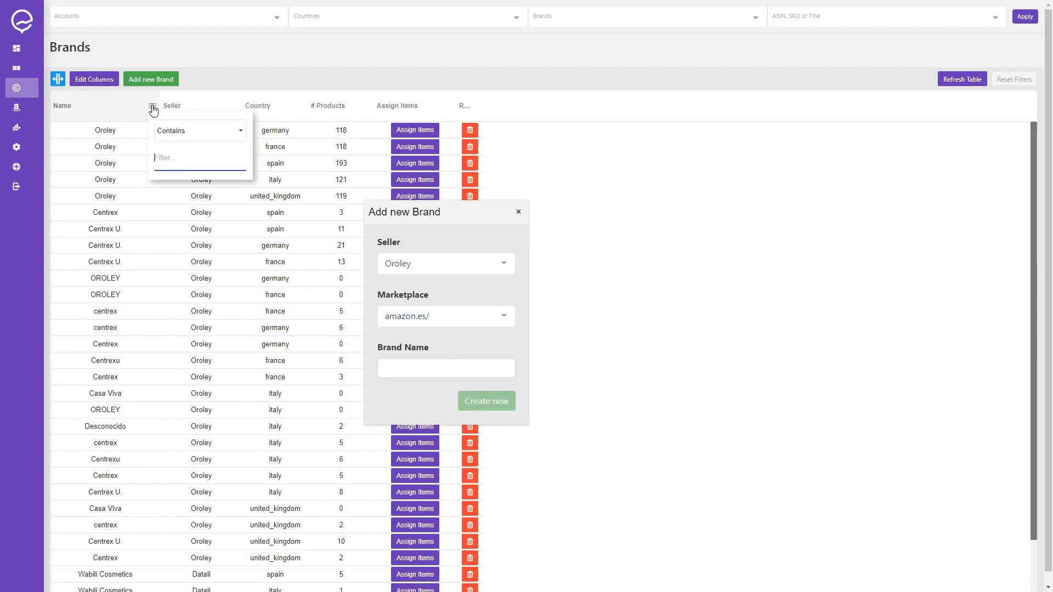
pyautogui.write('newbrand')
pyautogui.click(336, 166)
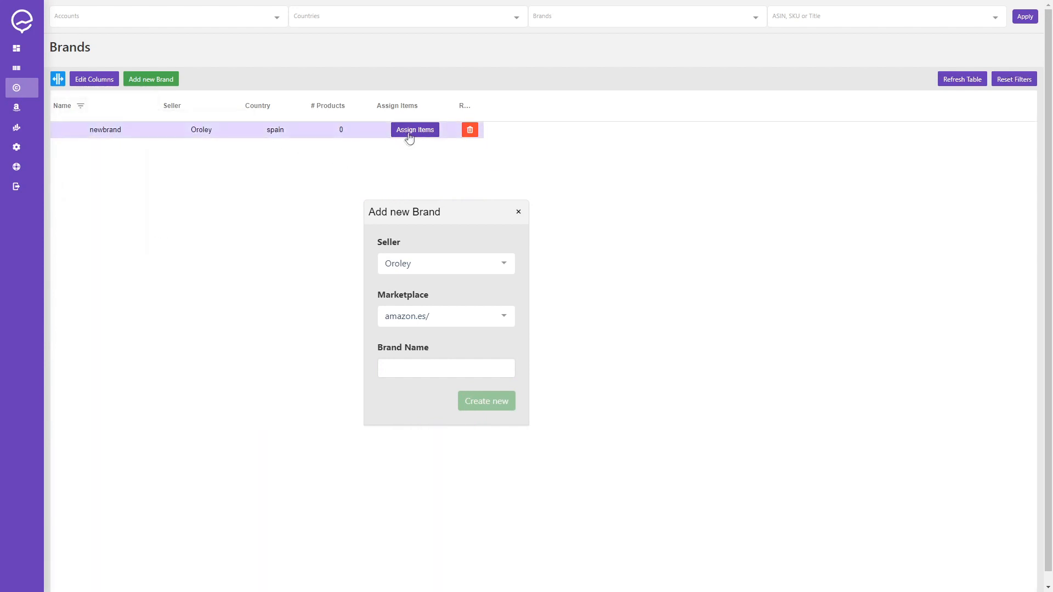
pyautogui.click(518, 214)
# Associate the first two Oroley items for Germany with the newbrand brand and close the item assignment dialog
pyautogui.click(423, 130)
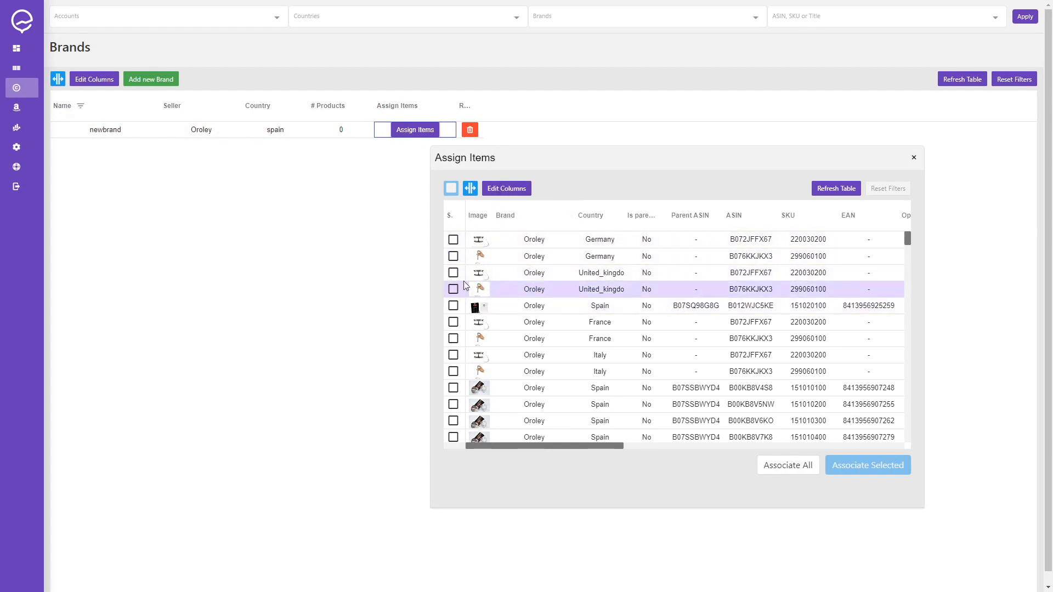
pyautogui.click(453, 240)
pyautogui.click(453, 256)
pyautogui.click(868, 465)
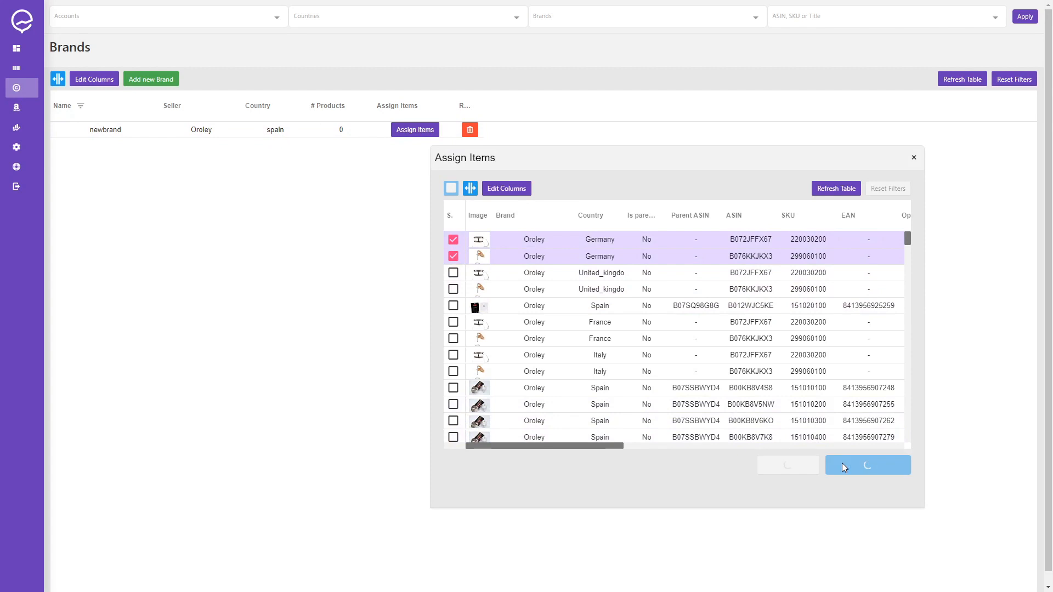
pyautogui.click(914, 159)
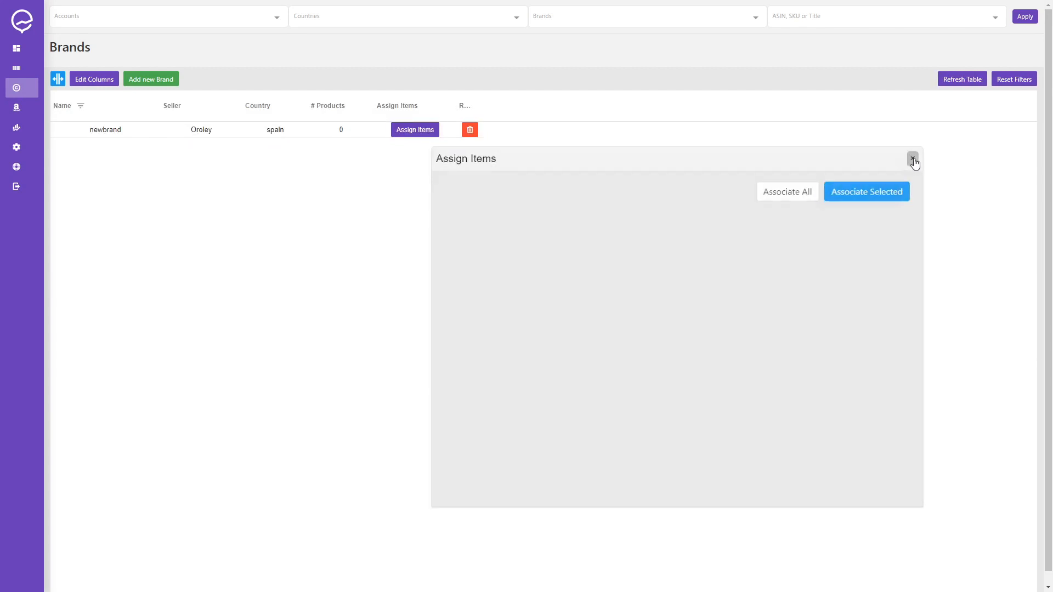
# From My Products, start uploading the changes to Amazon and choose Oroley as the seller
pyautogui.click(33, 75)
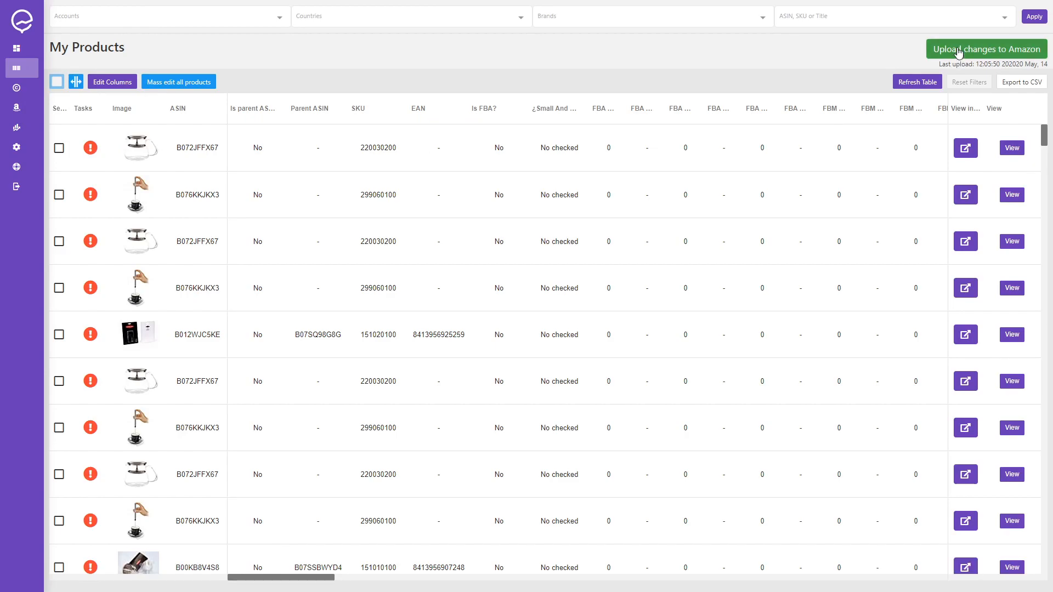
pyautogui.click(957, 53)
pyautogui.click(505, 184)
pyautogui.click(486, 208)
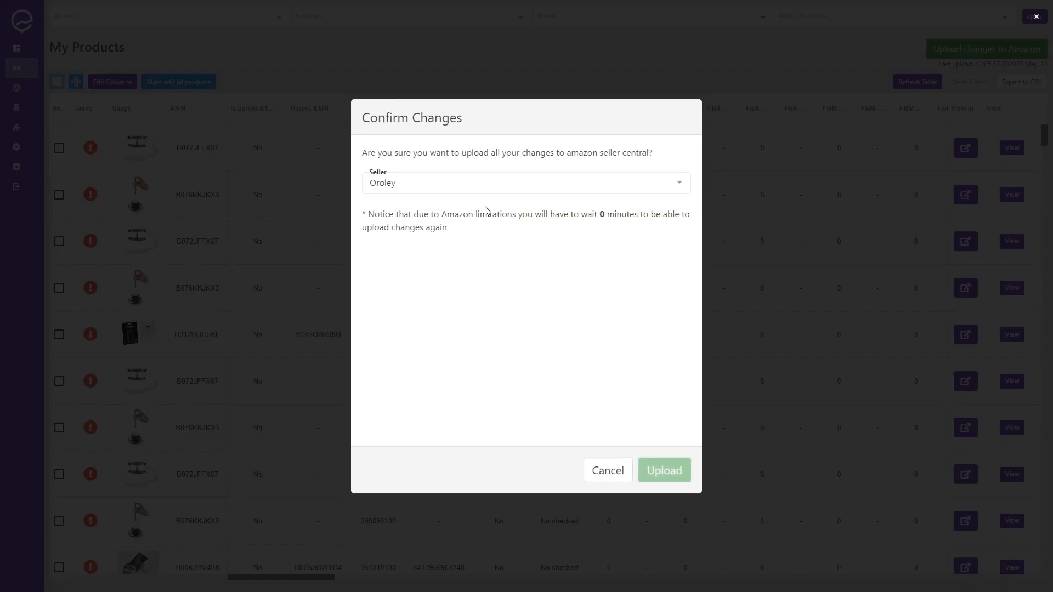